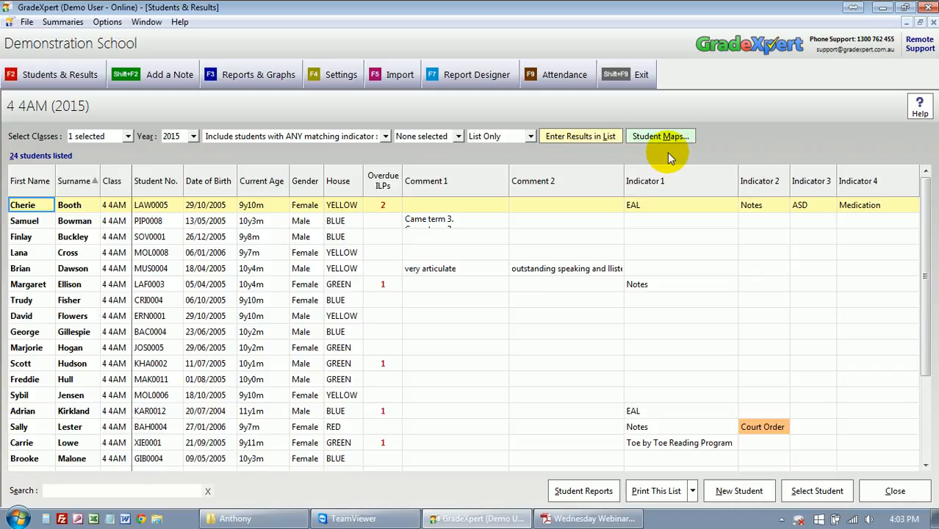
- Open the Year 4 Literacy student map and examine the 2014 and 2015 Reading and Viewing results
click(666, 139)
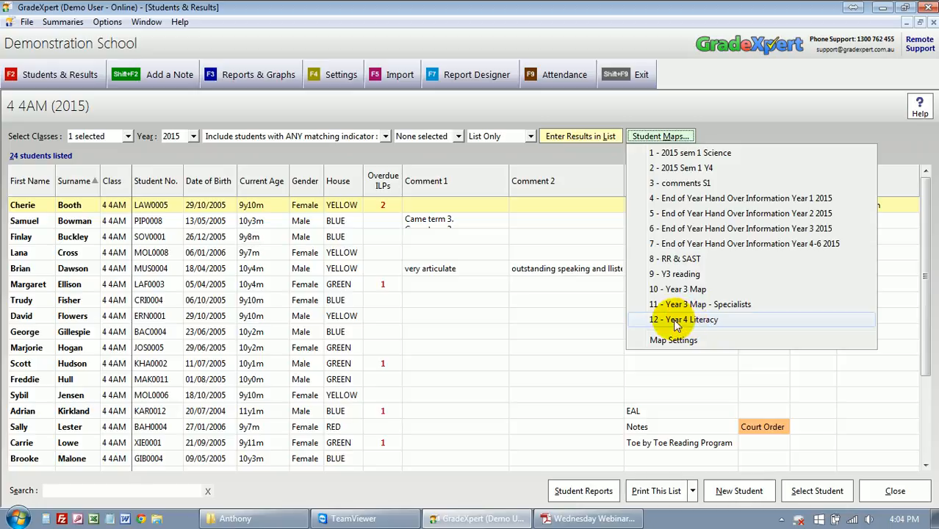
click(724, 321)
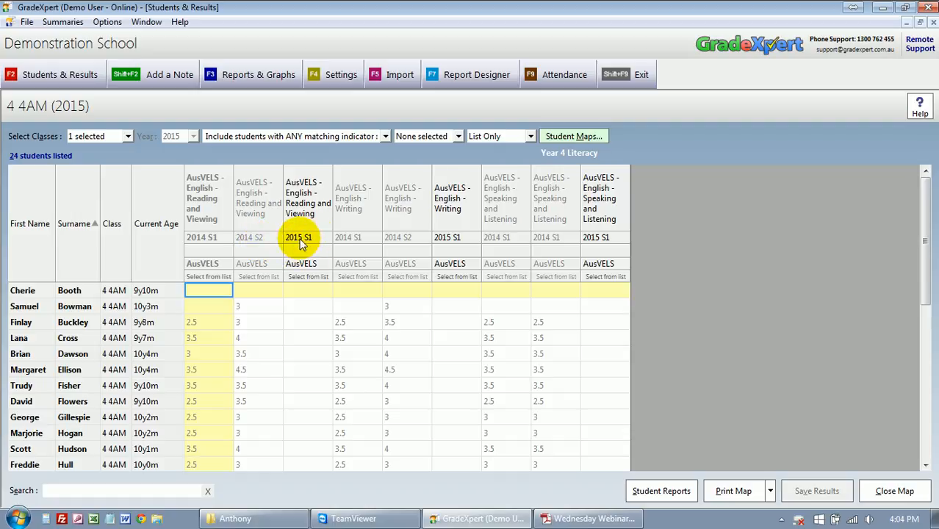
click(306, 306)
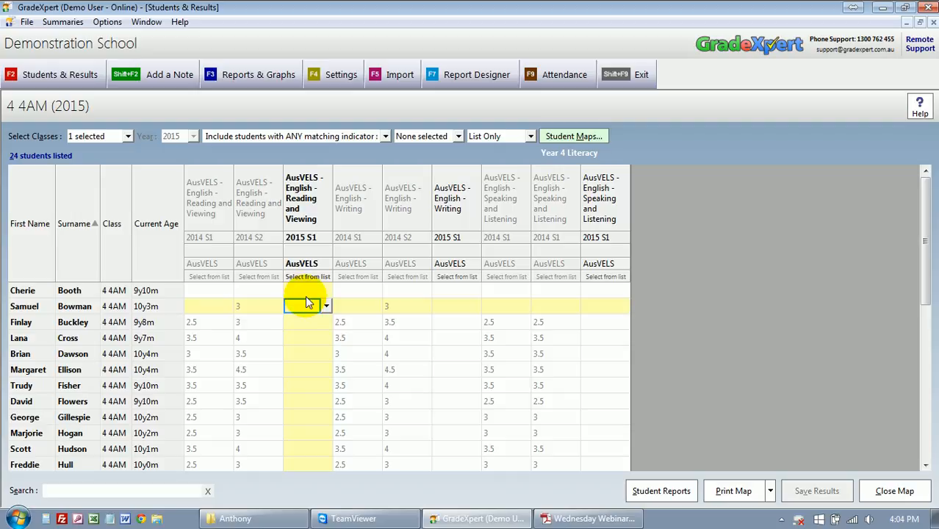
click(217, 324)
click(243, 325)
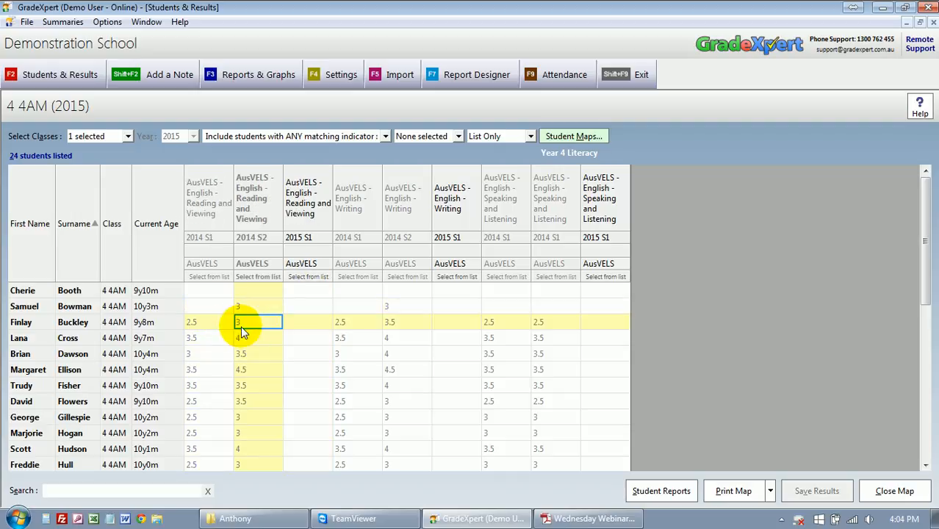
- Set the third listed student's 2015 S1 AusVELS Reading and Viewing result to 3.5
click(299, 324)
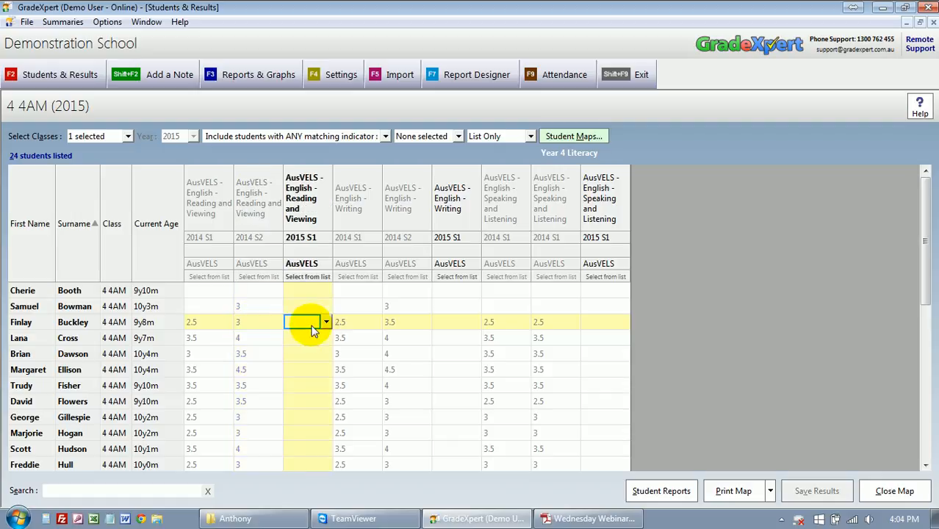
click(326, 324)
drag(327, 342, 328, 382)
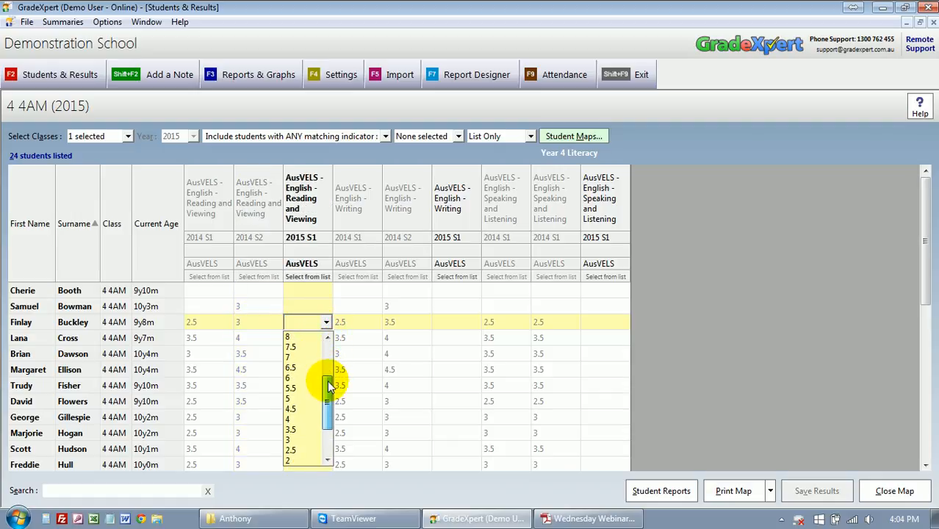
click(309, 430)
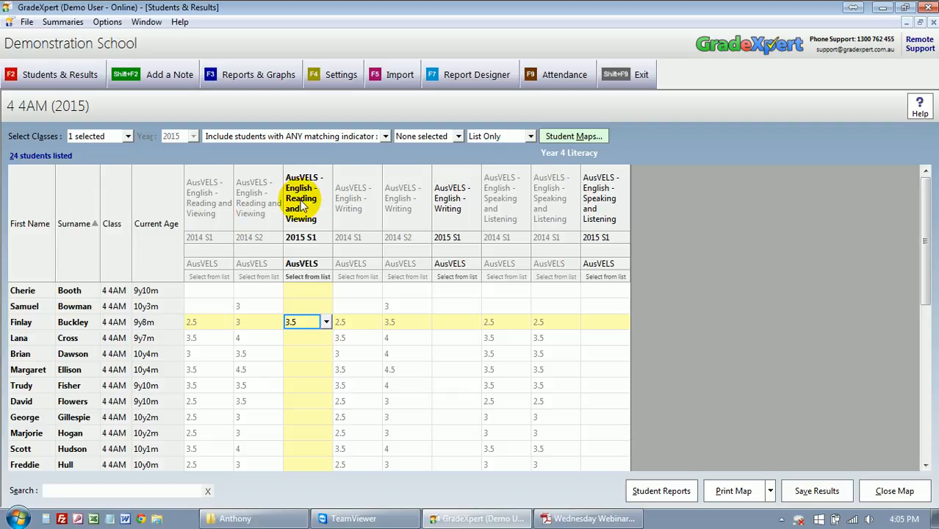
- Switch to the RR & SAST map without saving the changed result, and examine its On Demand columns
click(575, 140)
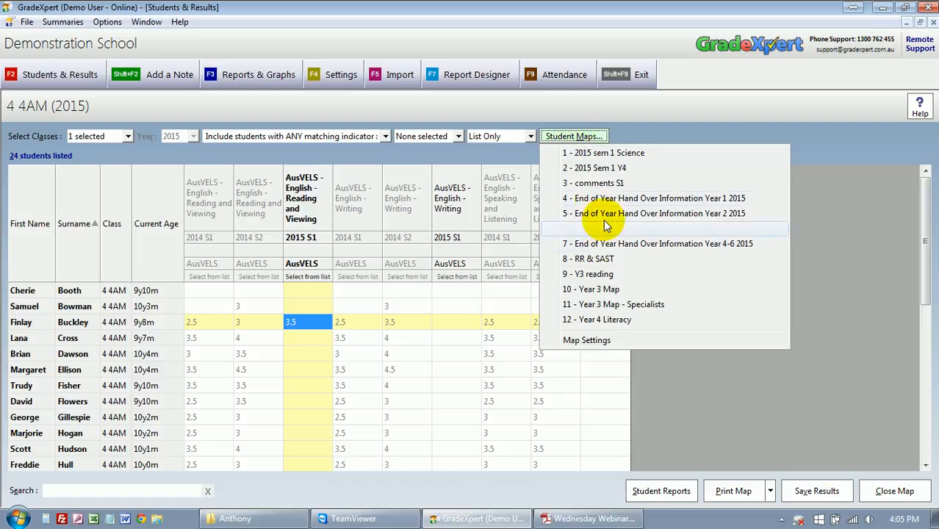
click(613, 259)
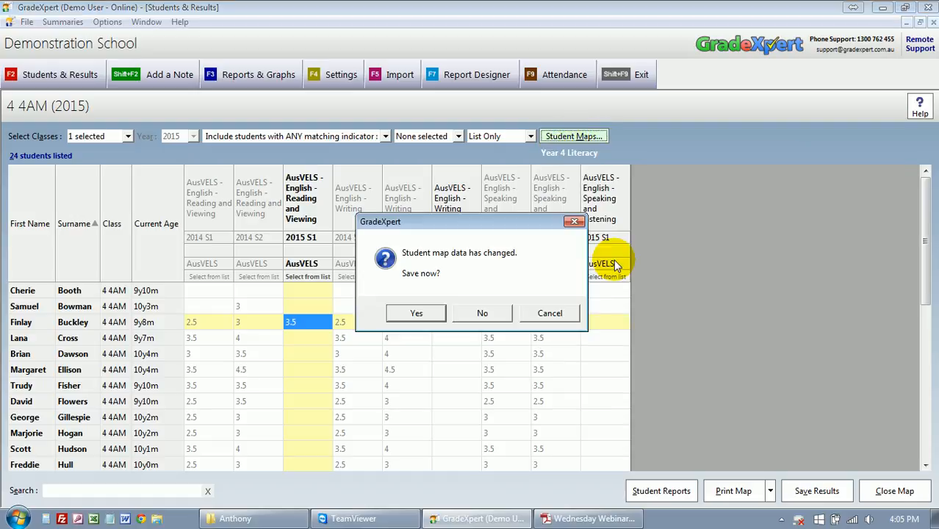
click(498, 314)
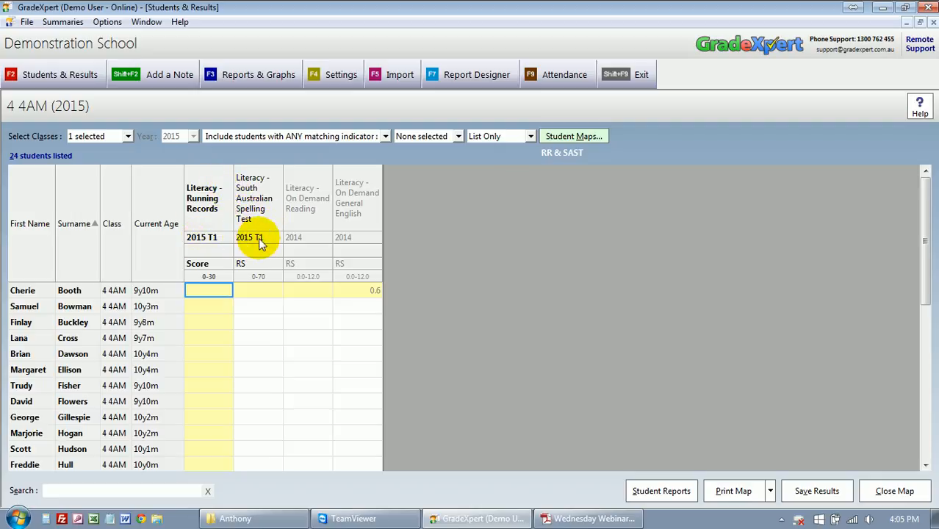
click(298, 291)
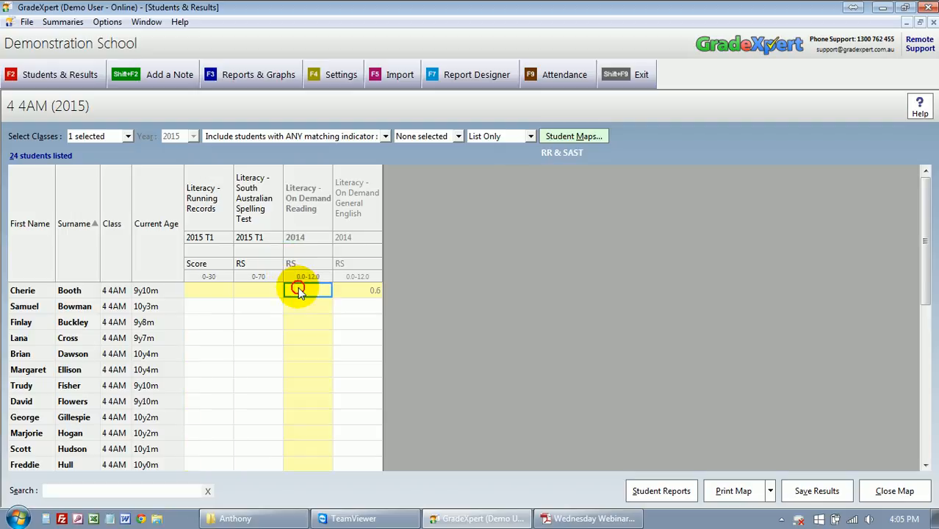
click(347, 292)
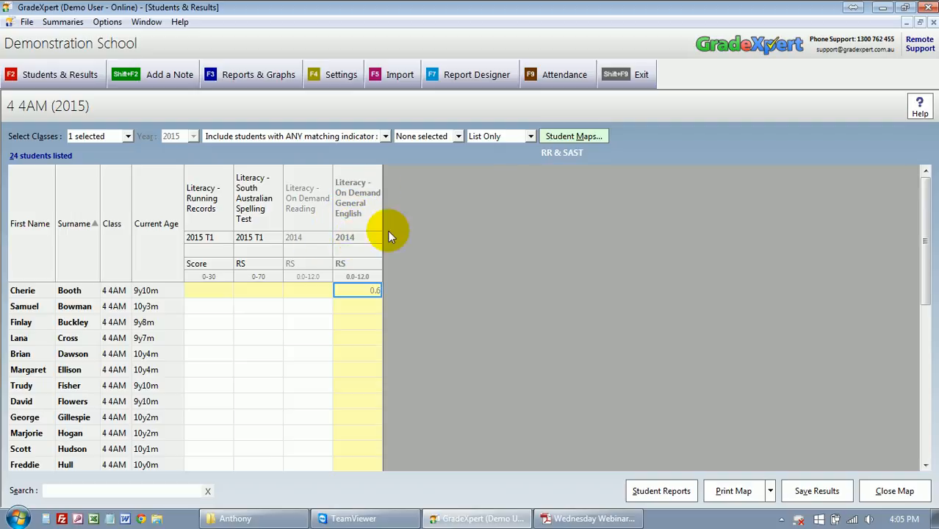
- Open the Year 3 Map - Specialists map and view the progress choices for Art Work Habit
click(589, 137)
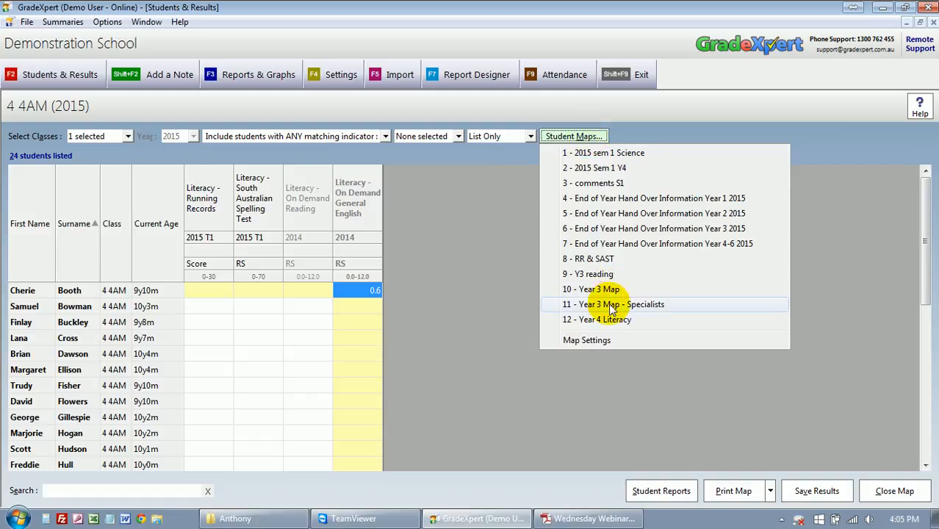
click(666, 306)
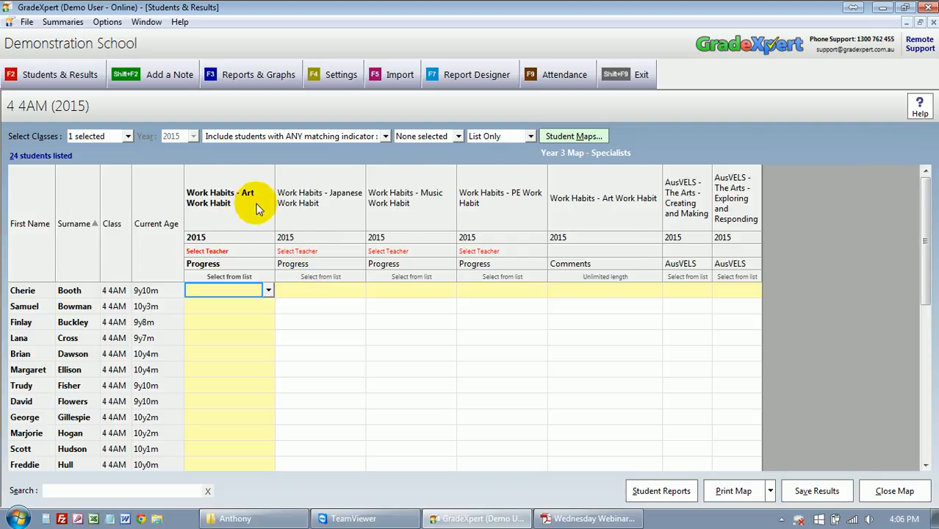
click(269, 291)
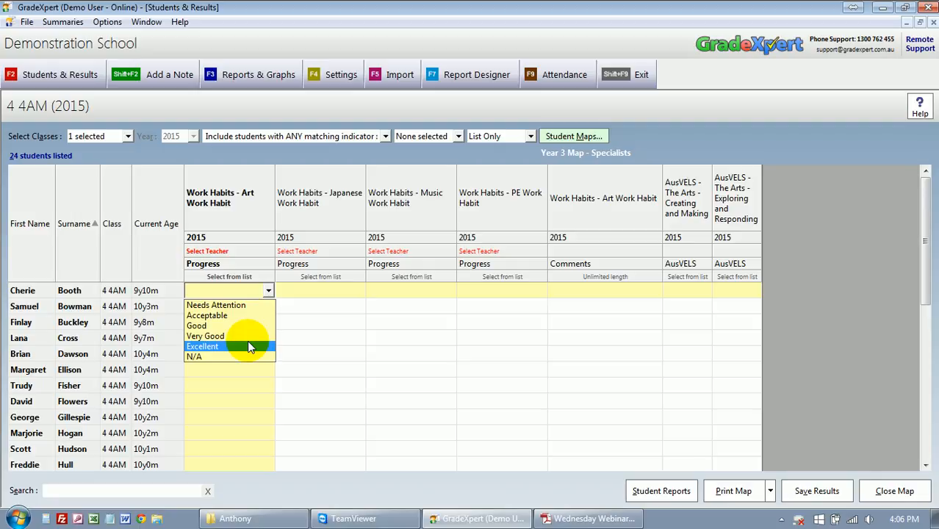
click(305, 290)
click(304, 291)
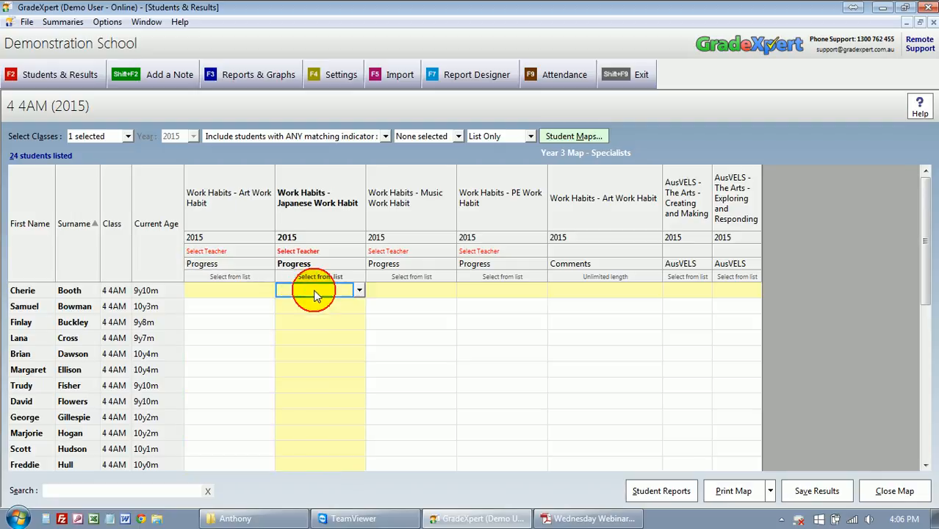
- Examine the Music and PE work habit, Art comments and AusVELS Arts columns for the first listed student
click(397, 291)
click(513, 295)
click(562, 291)
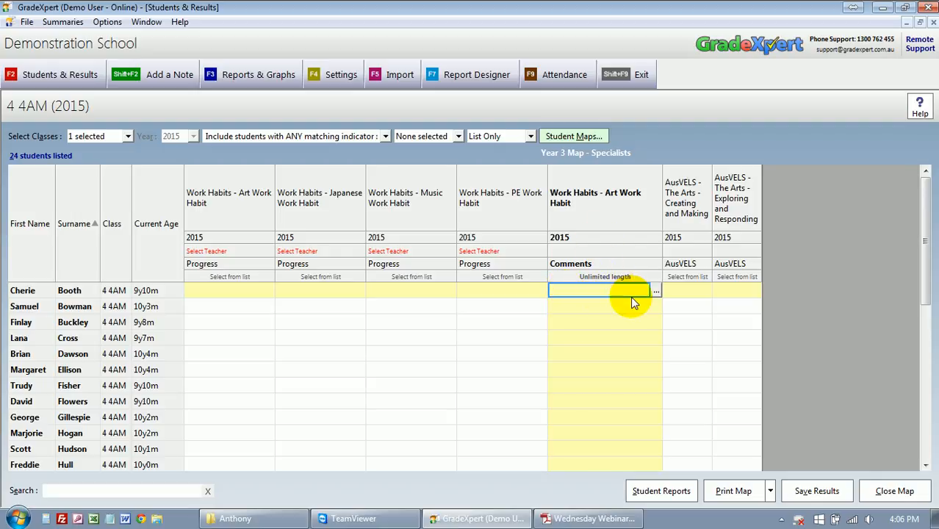
click(685, 291)
click(730, 292)
click(687, 292)
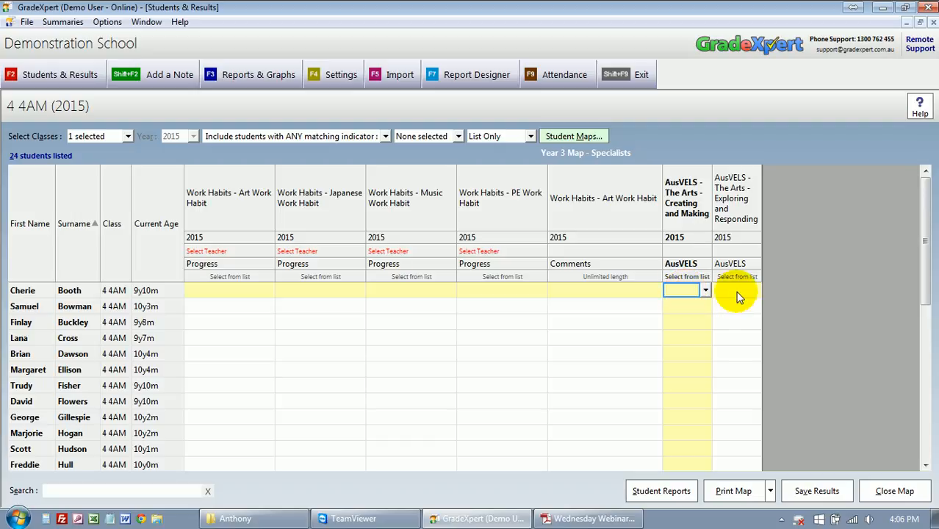
click(735, 292)
click(693, 293)
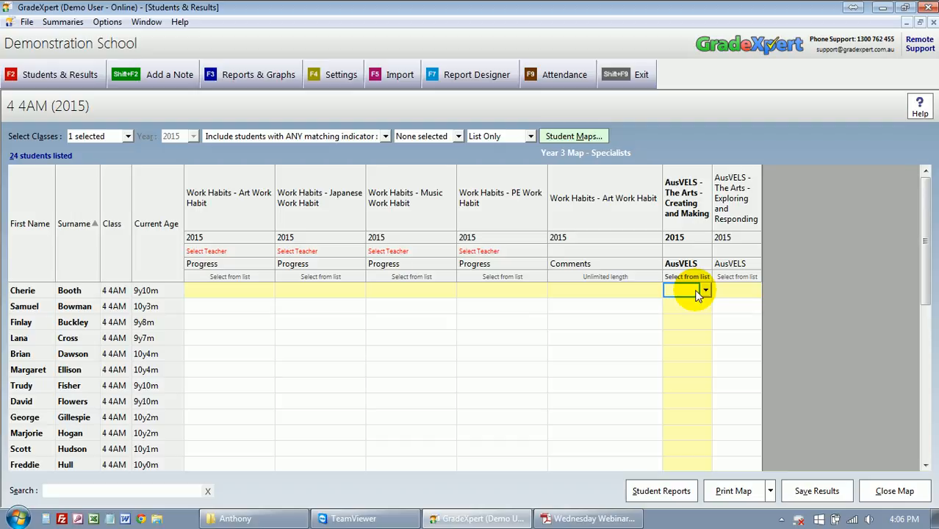
- Open the student map settings and start a new map named Literacy Analysis 2015
click(568, 137)
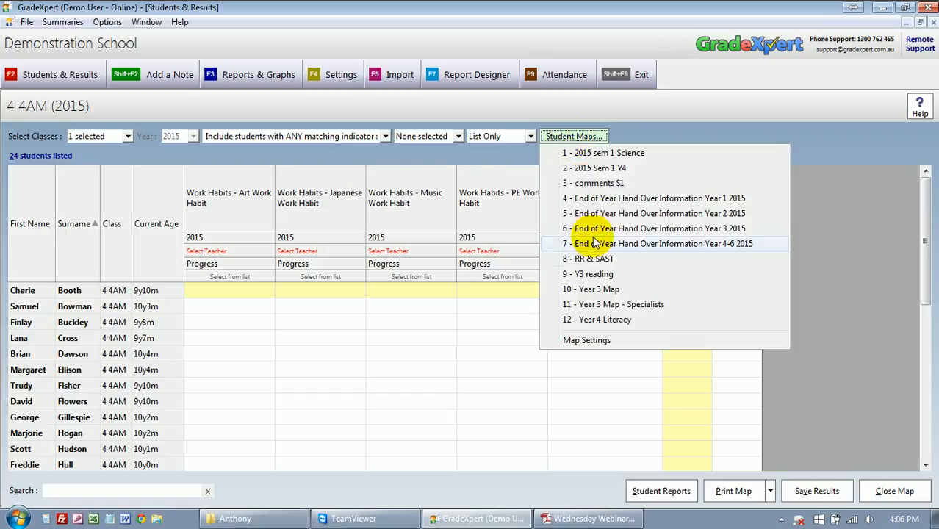
click(629, 342)
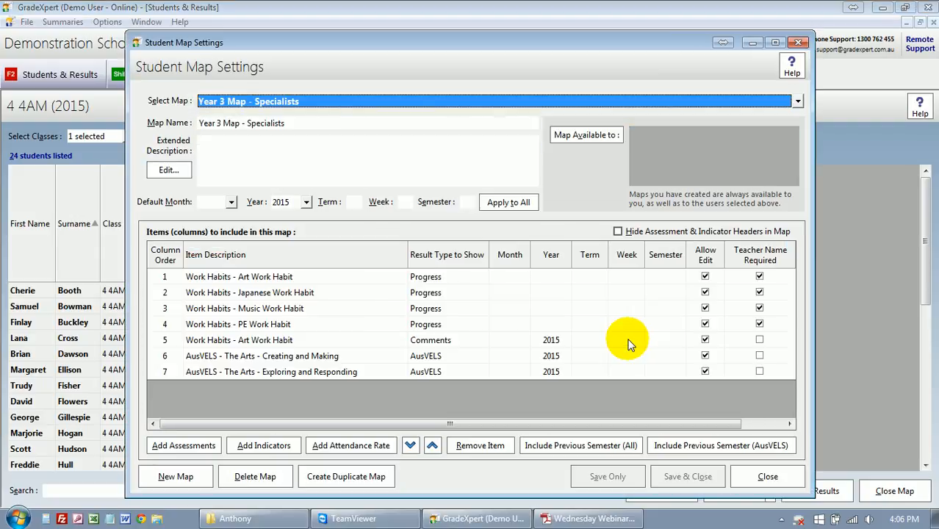
click(297, 125)
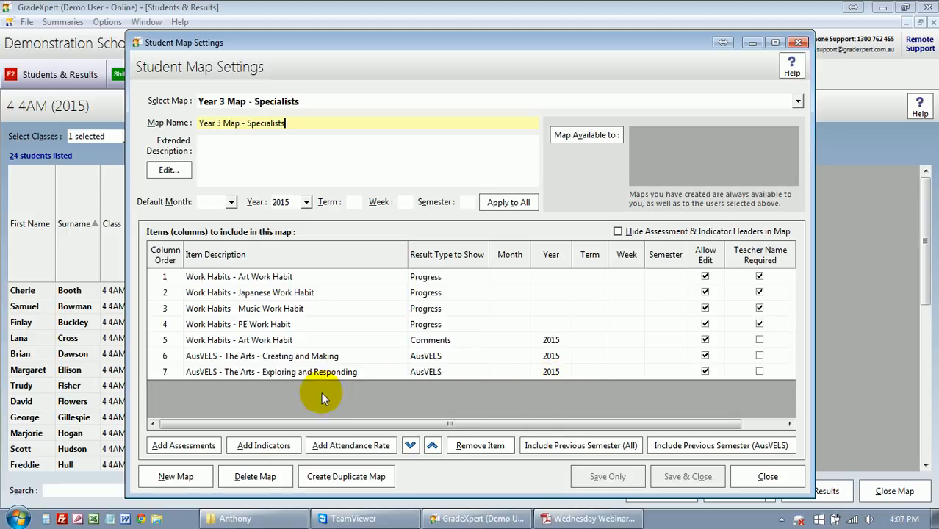
click(175, 478)
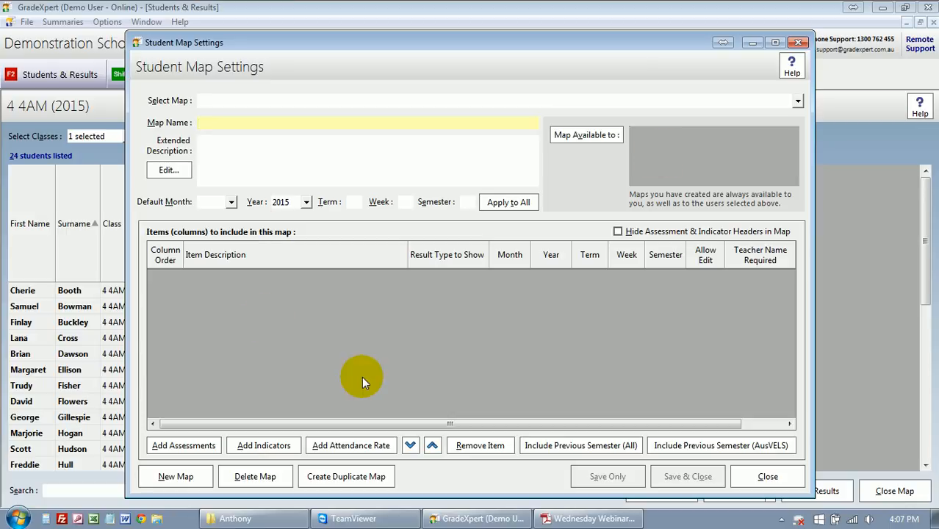
text(Literac)
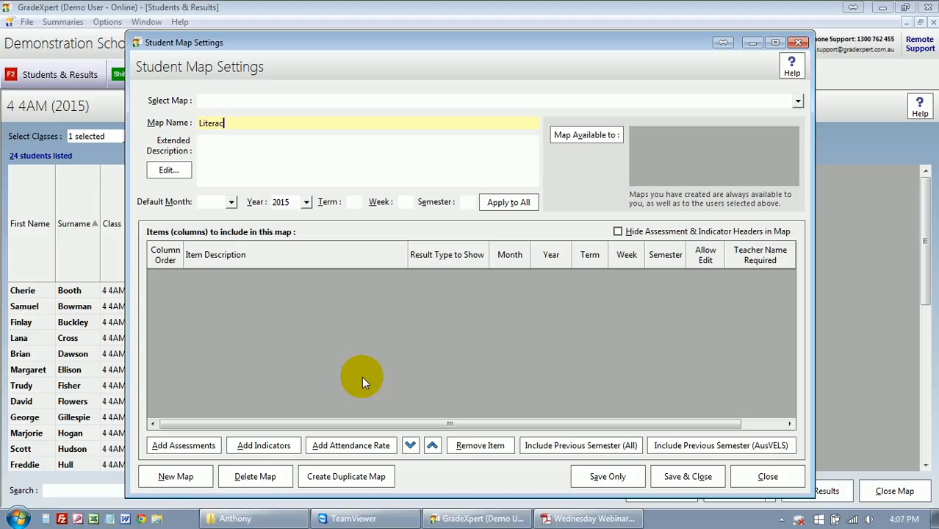
text(y Analysis 2015)
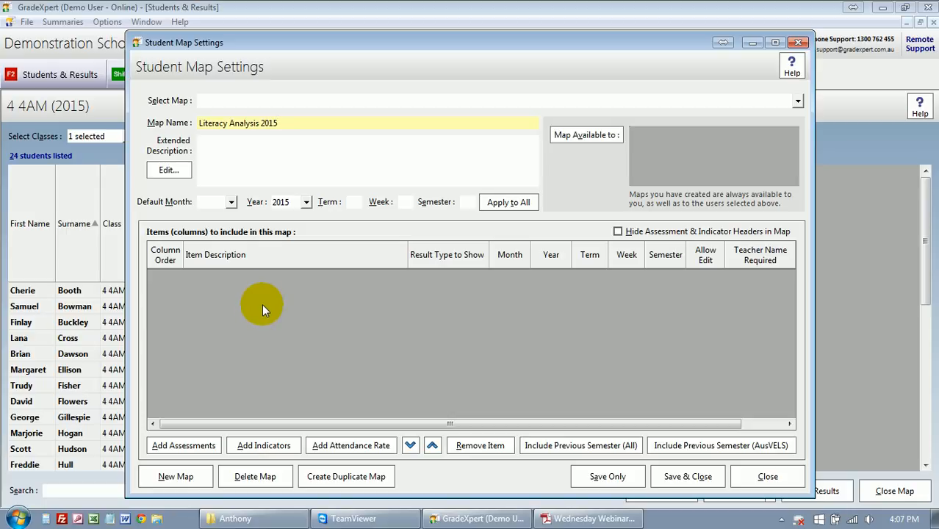
- Add the Literacy assessments Running Records, South Australian Spelling Test and PAT Comprehension to the map
click(204, 448)
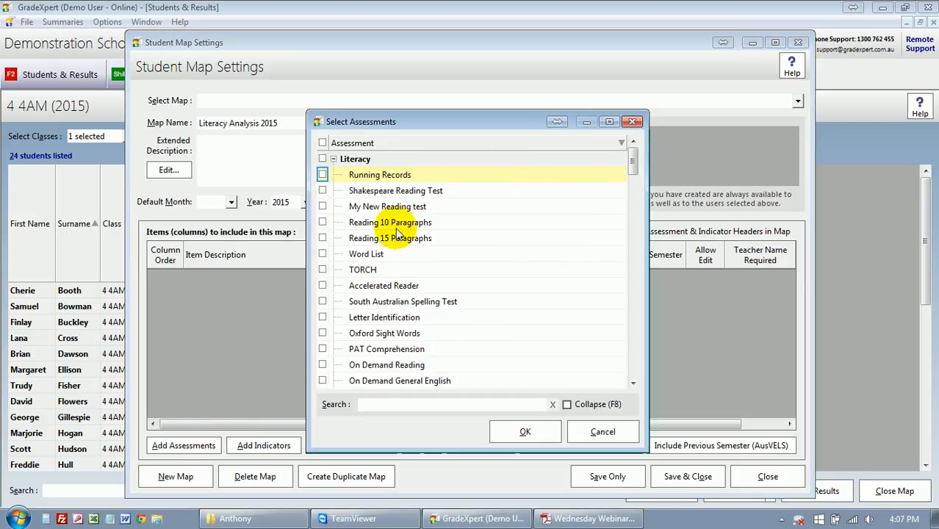
mouse_move(632, 164)
mouse_down()
mouse_move(633, 182)
mouse_move(635, 157)
mouse_up()
click(399, 178)
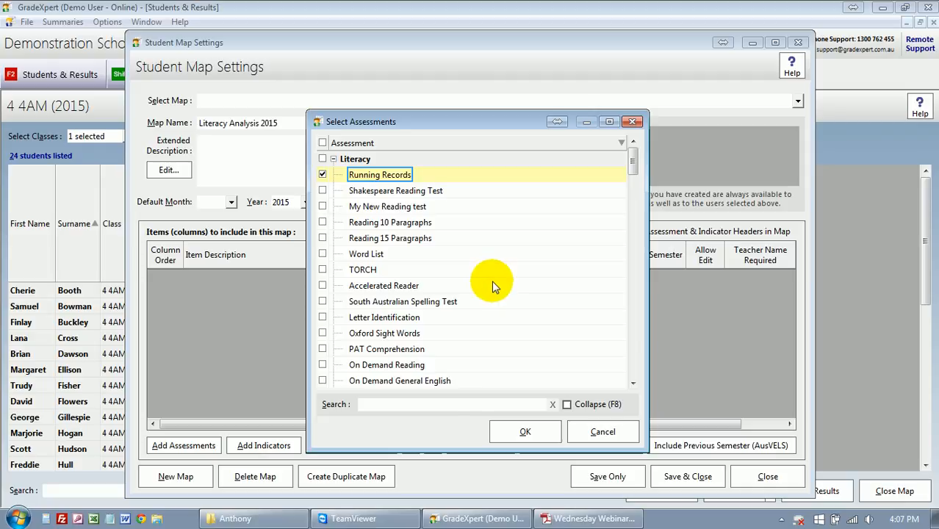
click(454, 307)
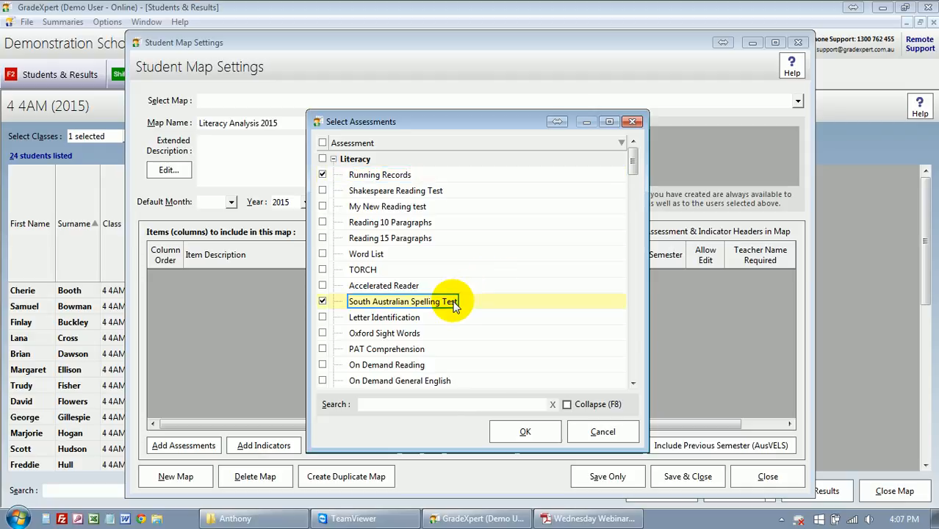
click(421, 350)
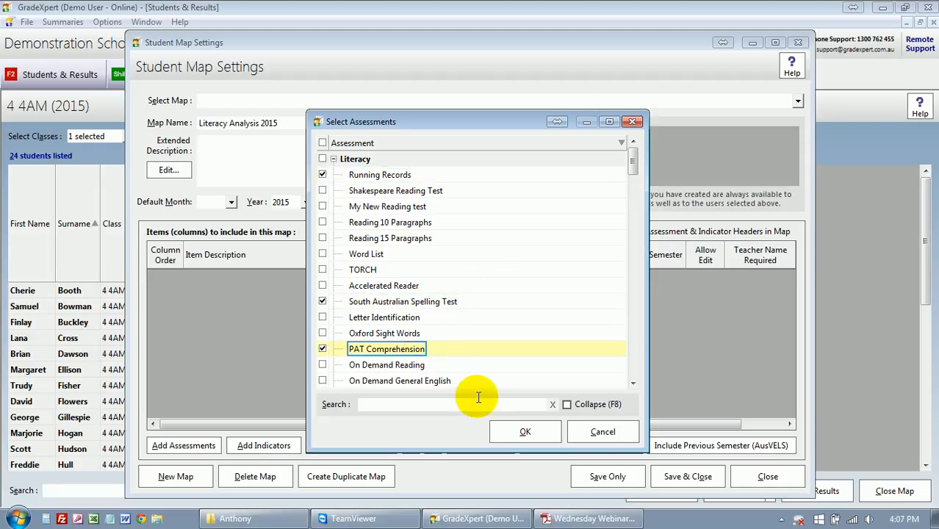
click(505, 431)
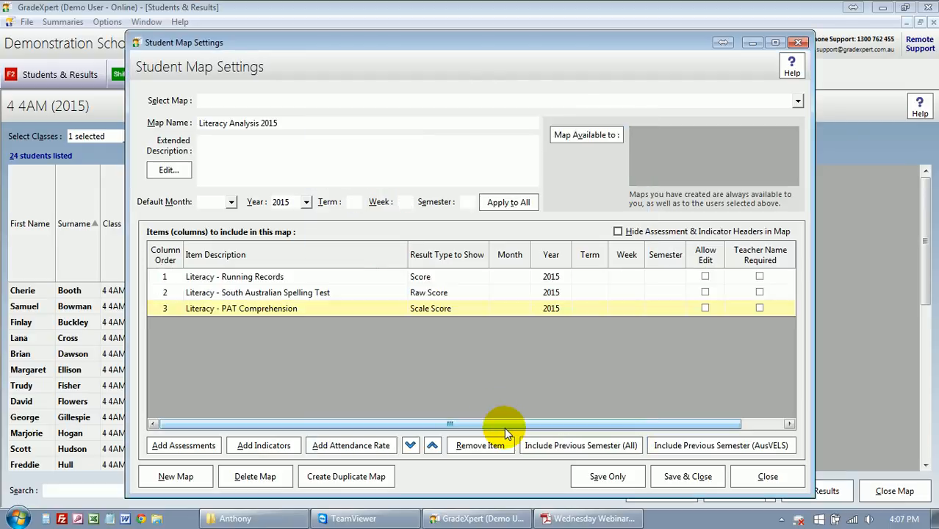
- Look over the three assessments included as columns in the new map
click(266, 276)
click(272, 293)
click(266, 309)
click(267, 277)
click(272, 293)
click(268, 308)
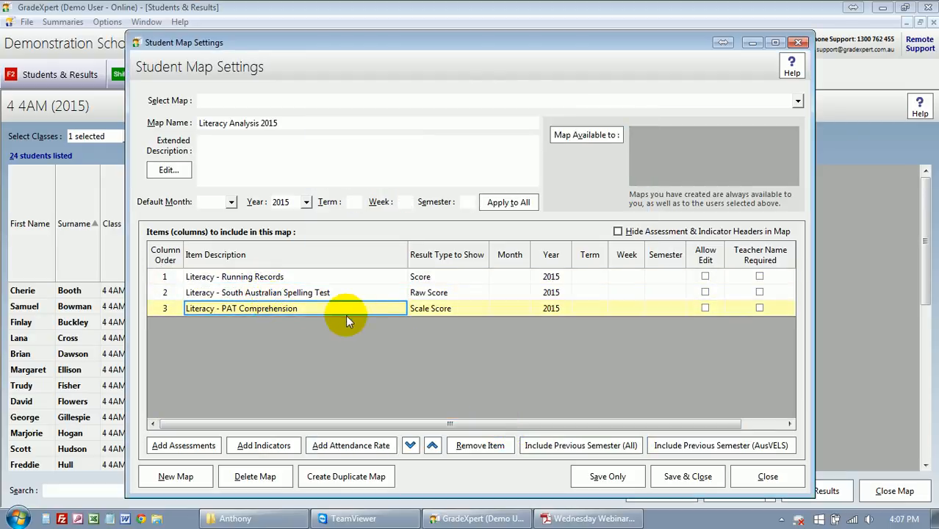
- Check the result type set for each of the three assessments and the result types available for PAT Comprehension
click(448, 281)
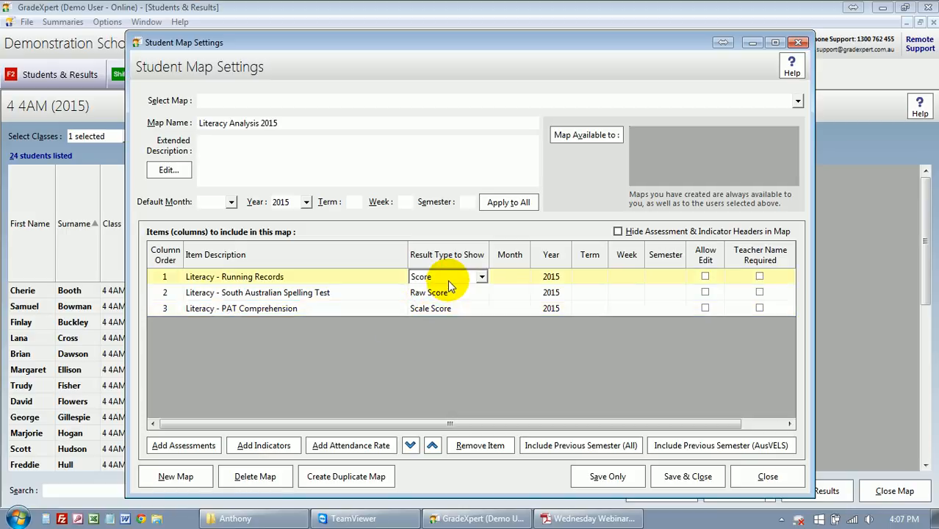
click(442, 294)
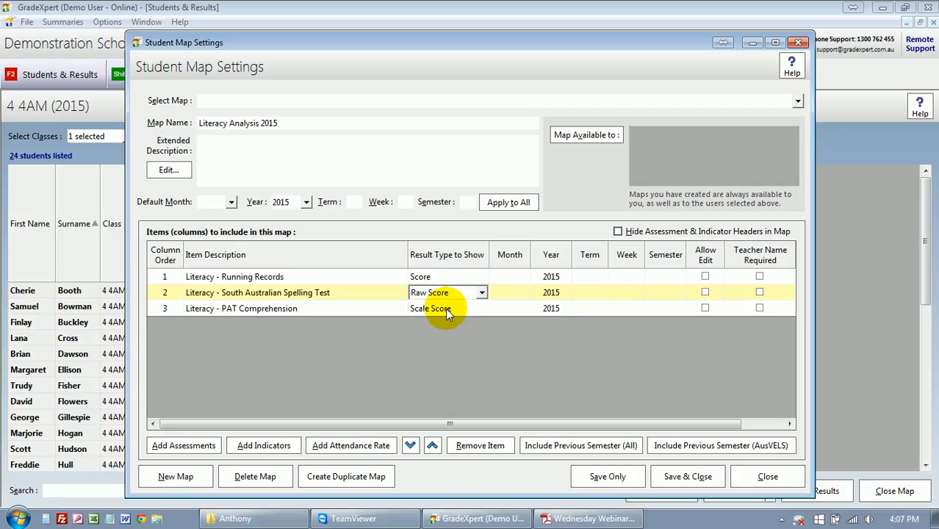
click(446, 308)
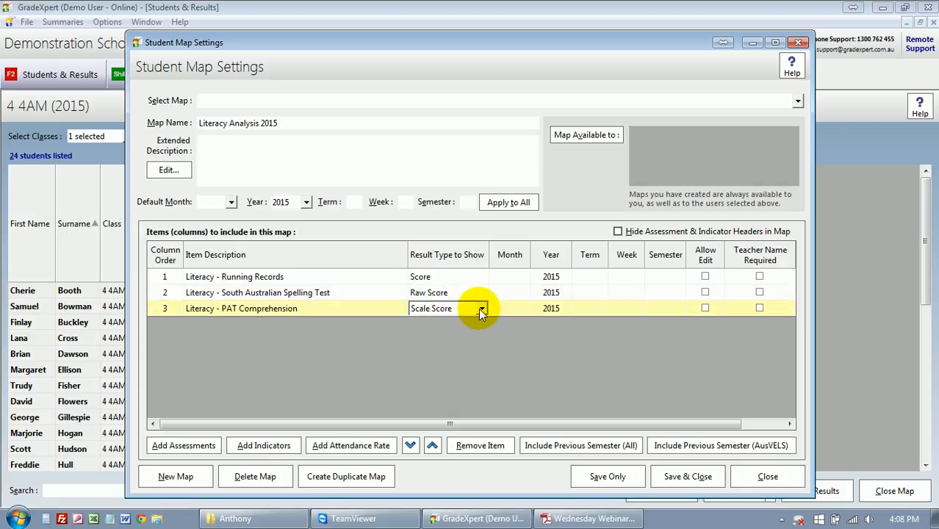
click(482, 309)
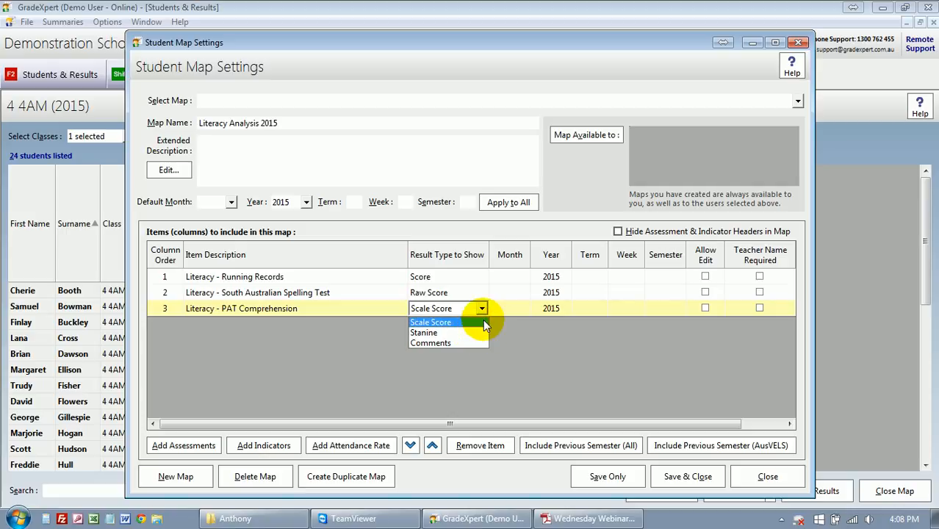
click(349, 308)
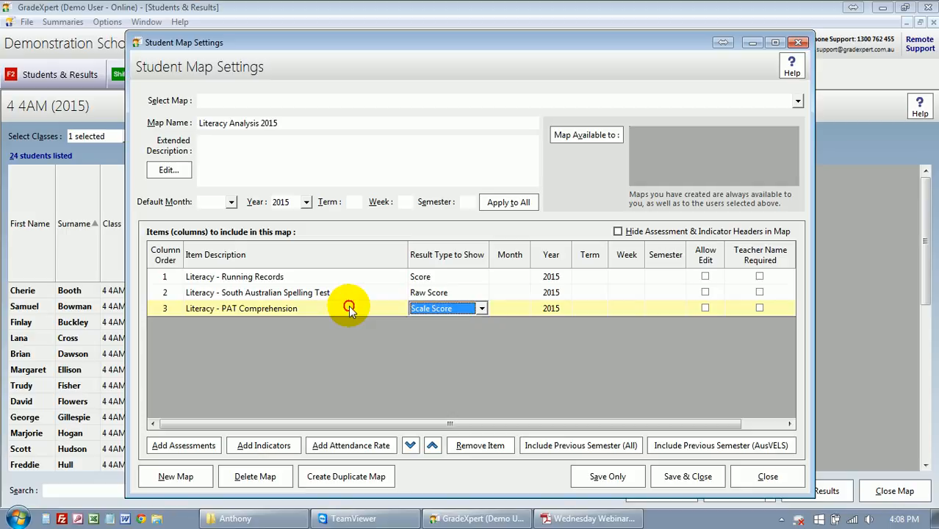
click(348, 309)
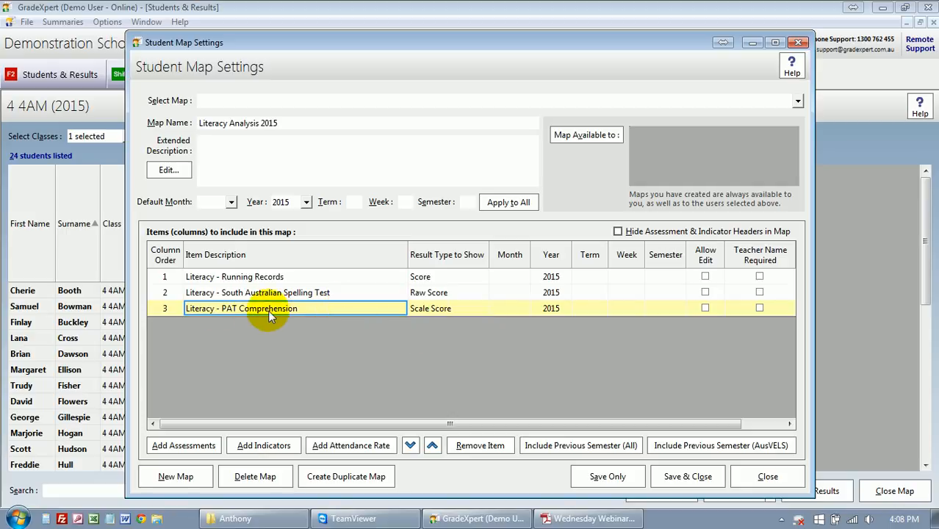
- Add PAT Comprehension to the map a second time and set that item's result type to Stanine
click(196, 447)
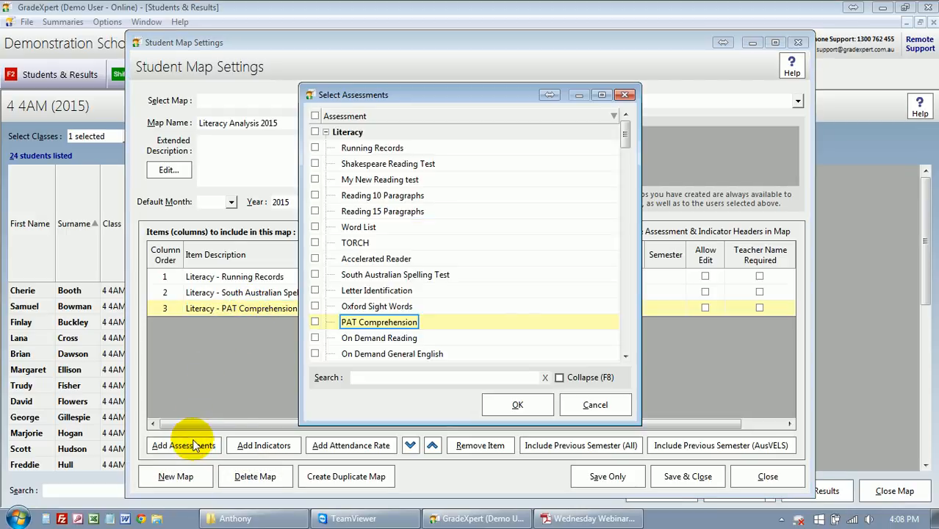
click(315, 322)
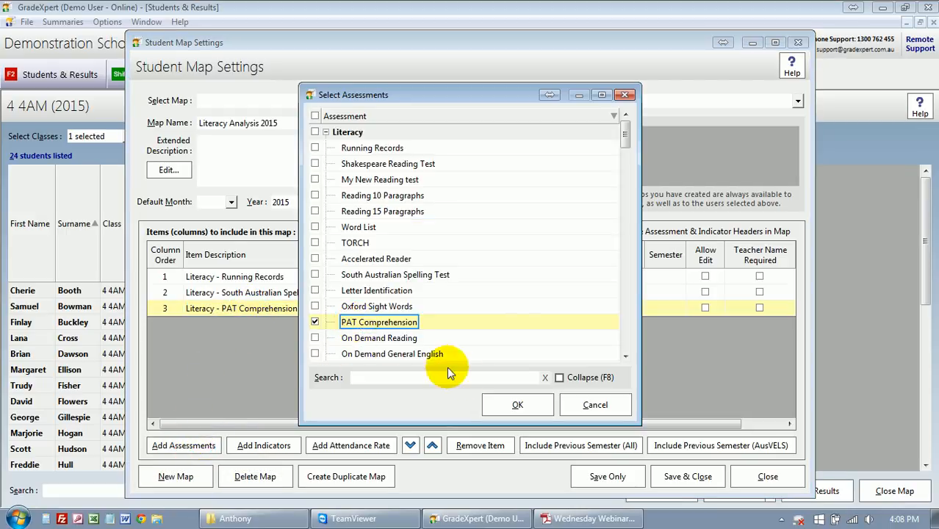
click(518, 405)
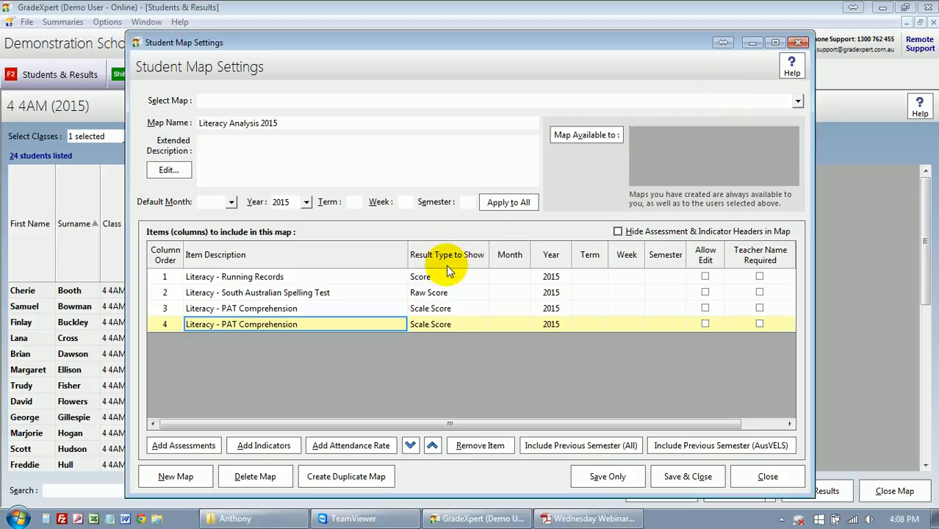
click(443, 325)
click(481, 325)
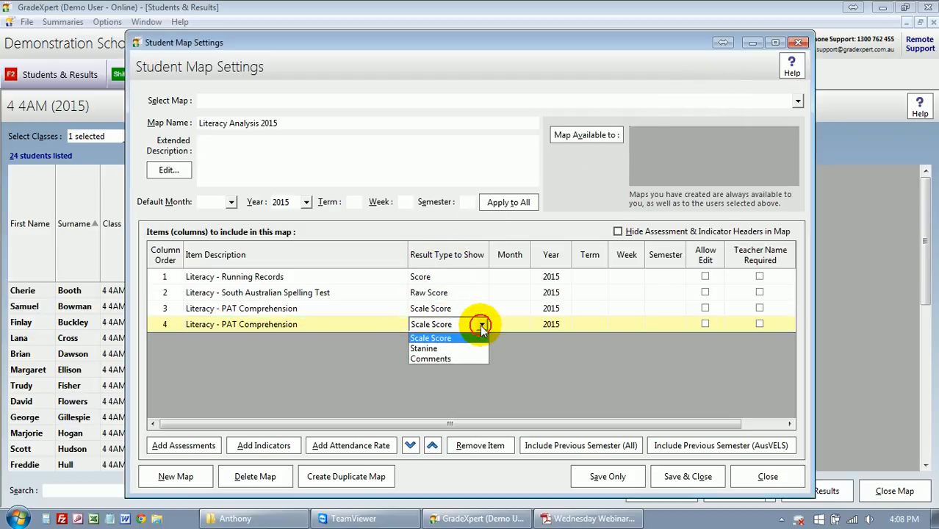
click(471, 349)
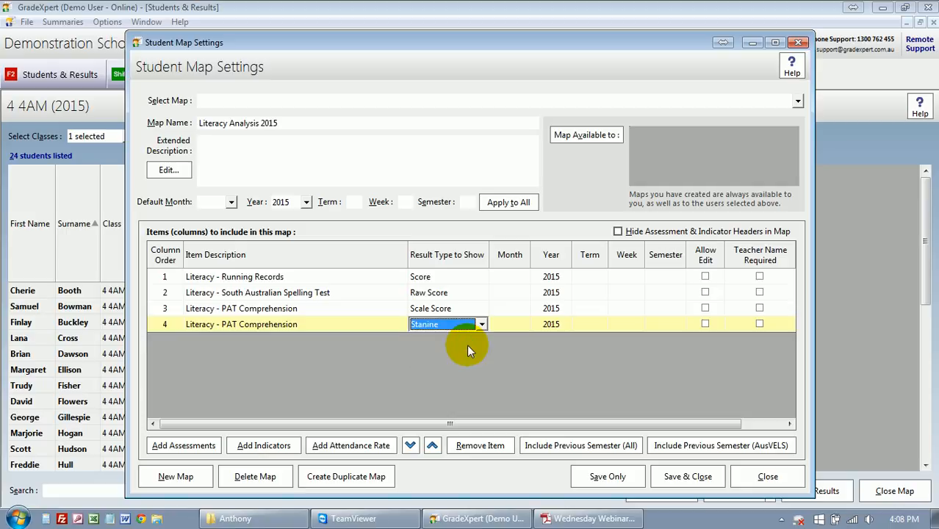
click(499, 326)
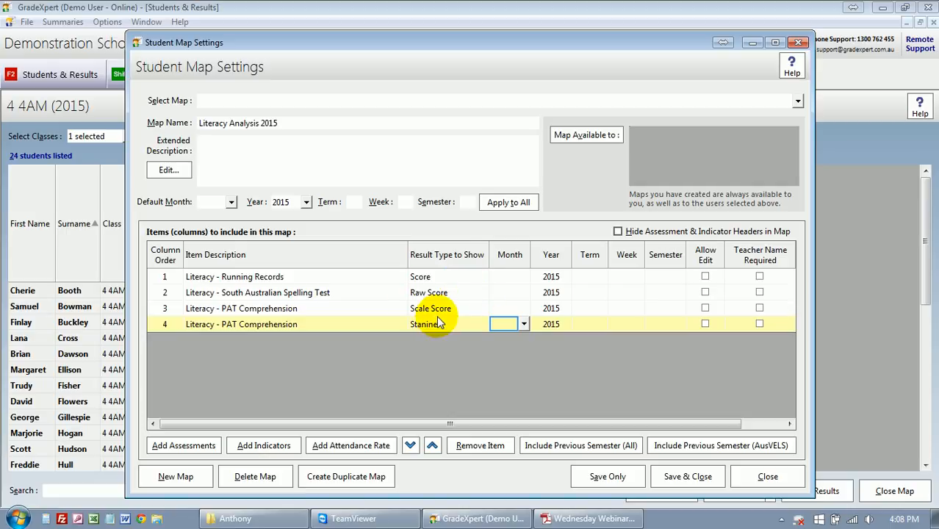
- Set the term to 1 for all four map items, then save the map and close its settings
click(550, 276)
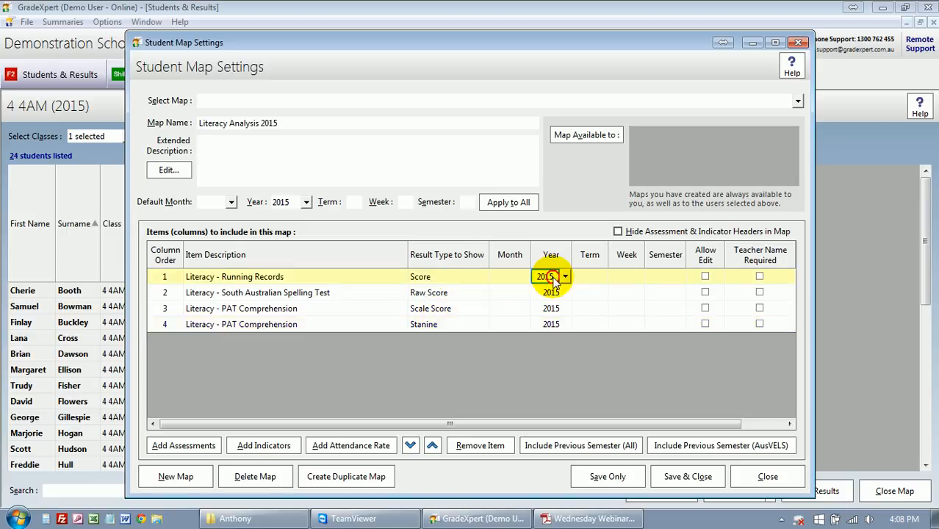
click(581, 276)
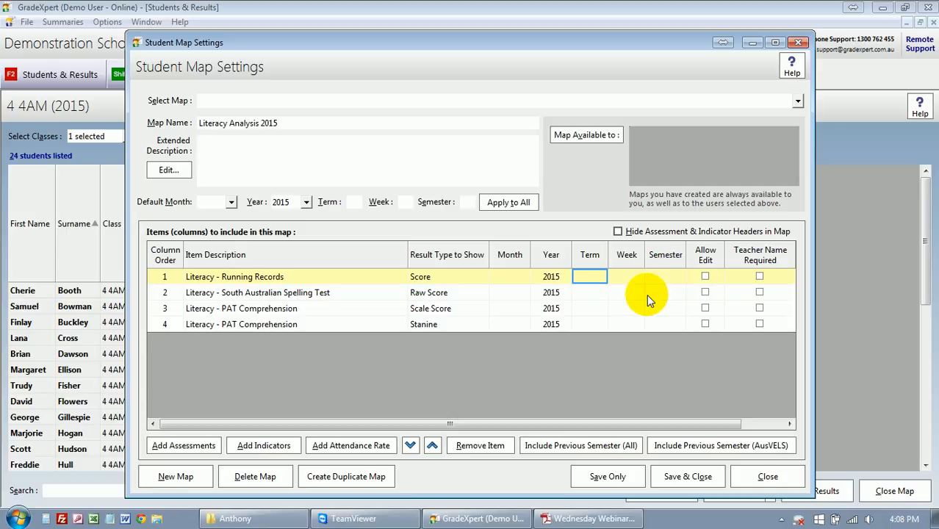
text(1)
key(Return)
text(1)
key(Return)
text(1)
key(Return)
text(1)
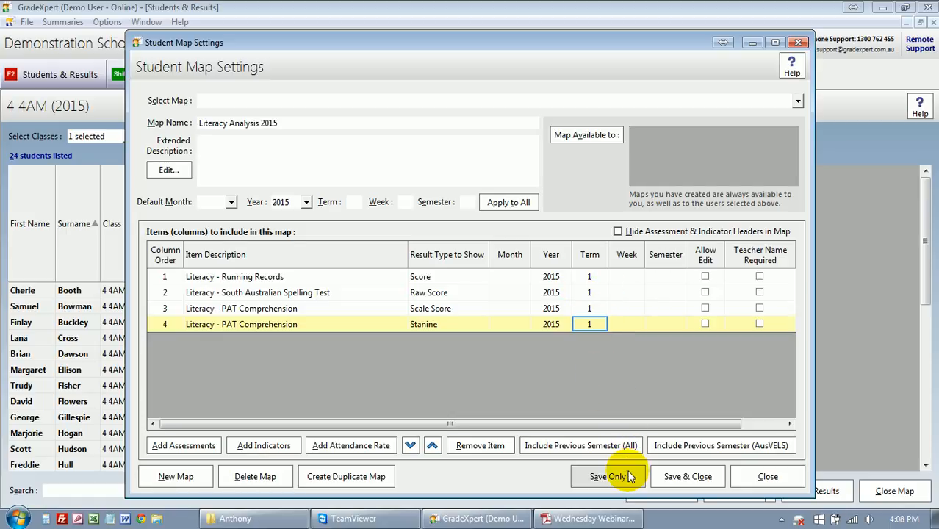
click(669, 478)
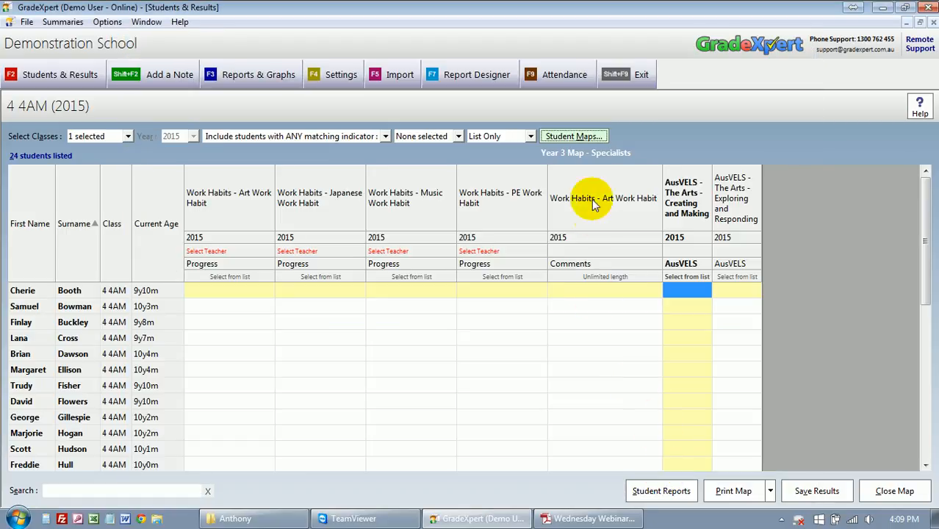
- Display the Literacy Analysis 2015 map for class 4 4AM and look over its assessment columns
click(591, 137)
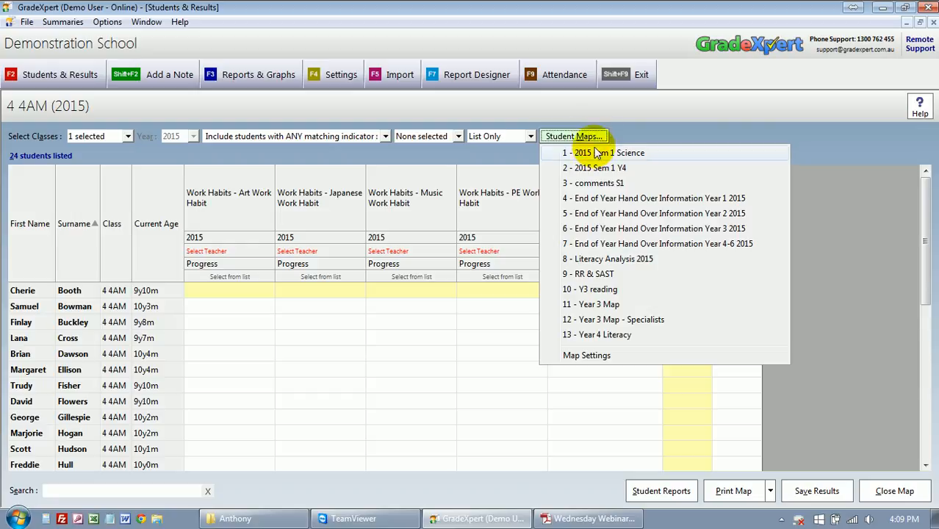
click(638, 264)
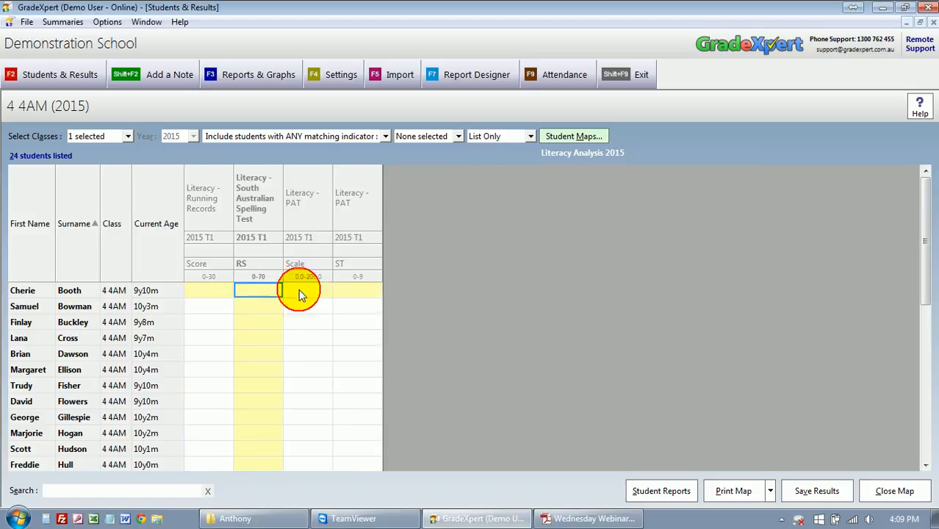
click(320, 294)
click(218, 222)
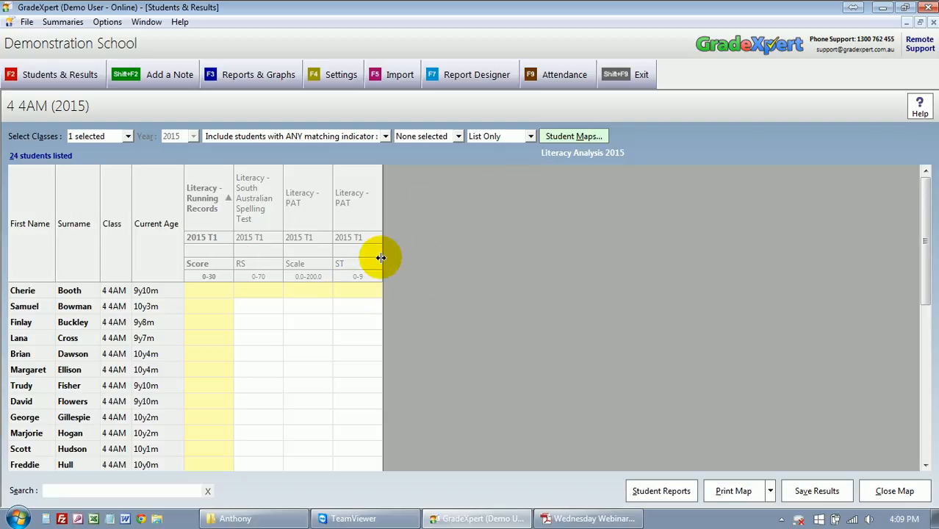
- Allow editing for all four items of the Literacy Analysis 2015 map and save the settings
click(592, 142)
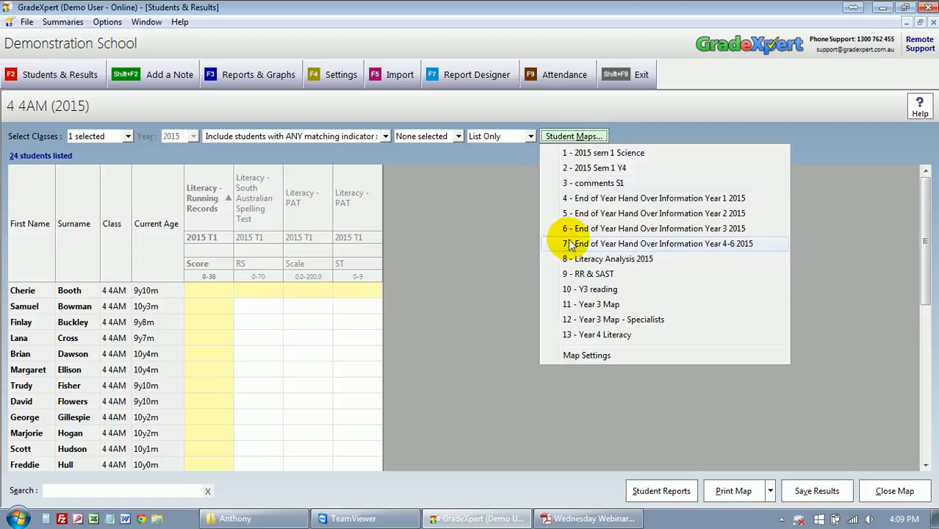
click(570, 356)
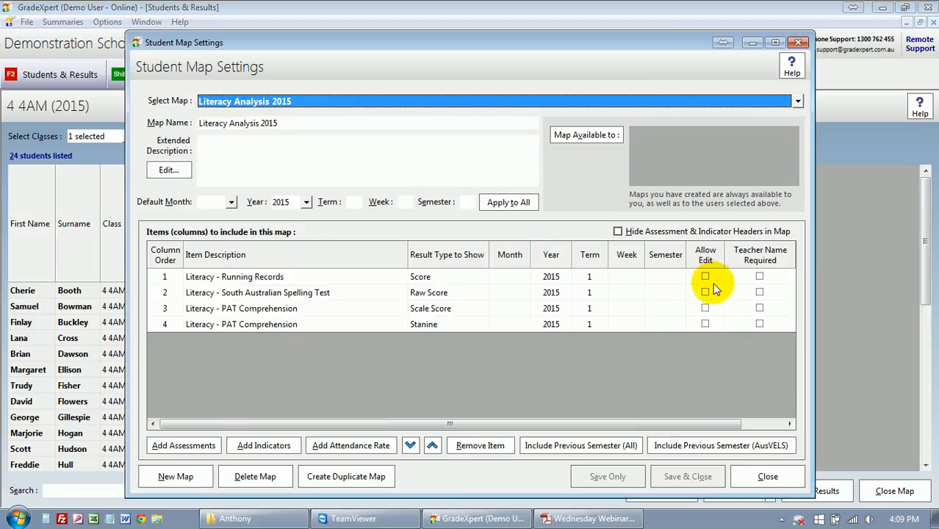
click(706, 277)
click(706, 292)
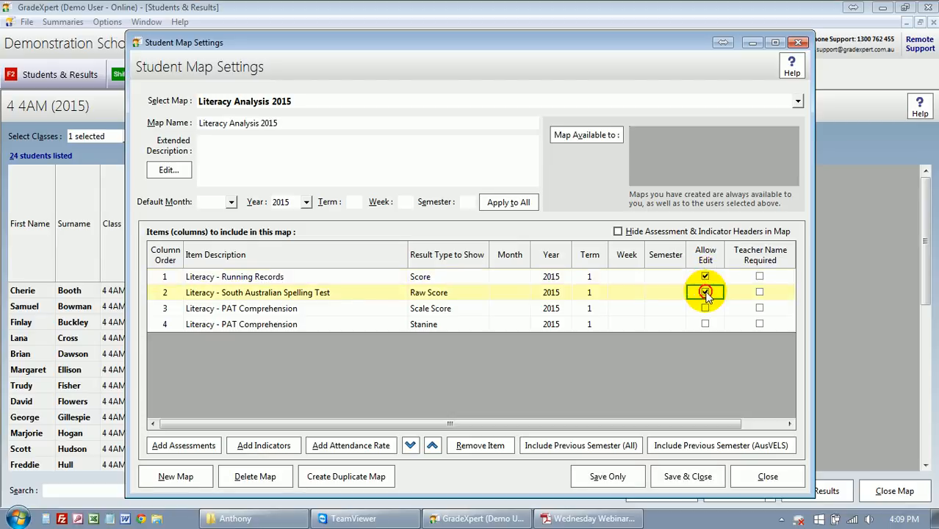
click(706, 310)
click(705, 324)
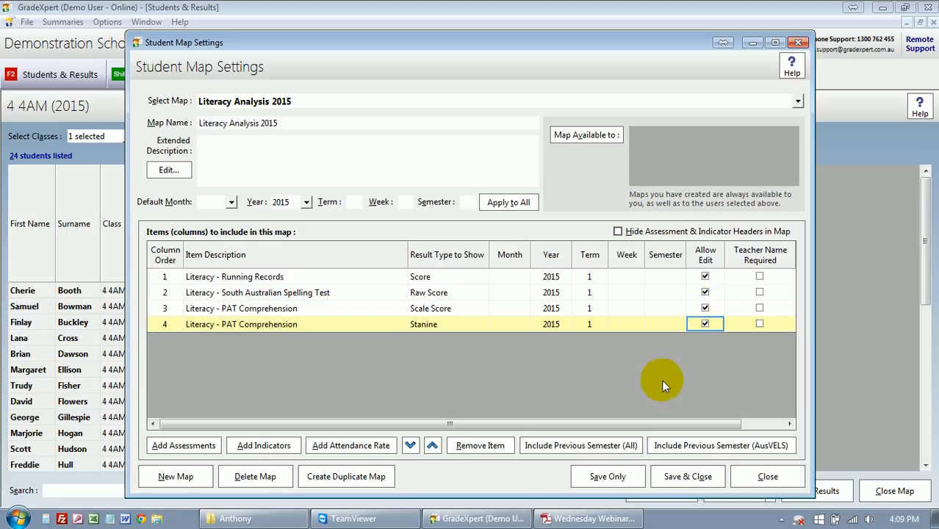
click(682, 475)
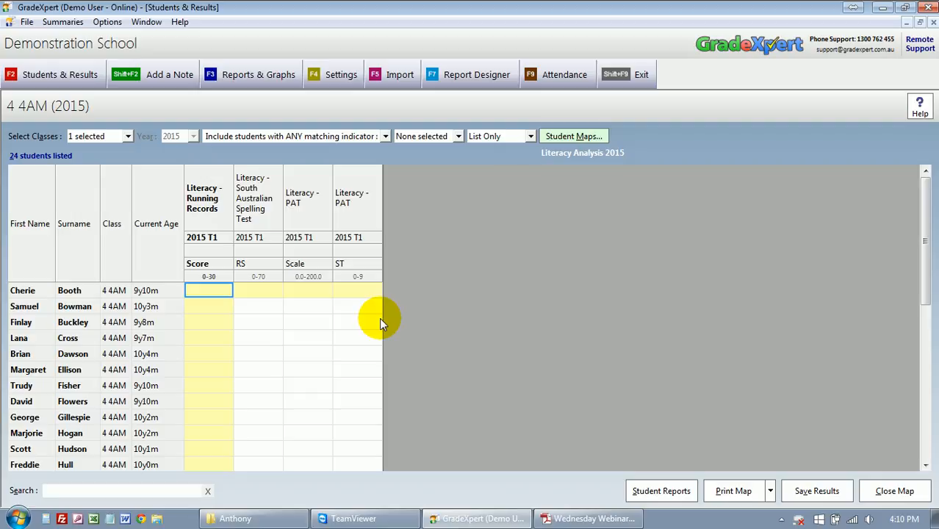
- Enter Running Records scores 22, 25, 26, 27, 11, 12 and 13 for the first seven listed students
text(22)
key(Return)
text(25)
key(Return)
text(26)
key(Return)
text(27)
key(Return)
text(11)
key(Return)
text(12)
key(Return)
text(13)
key(Return)
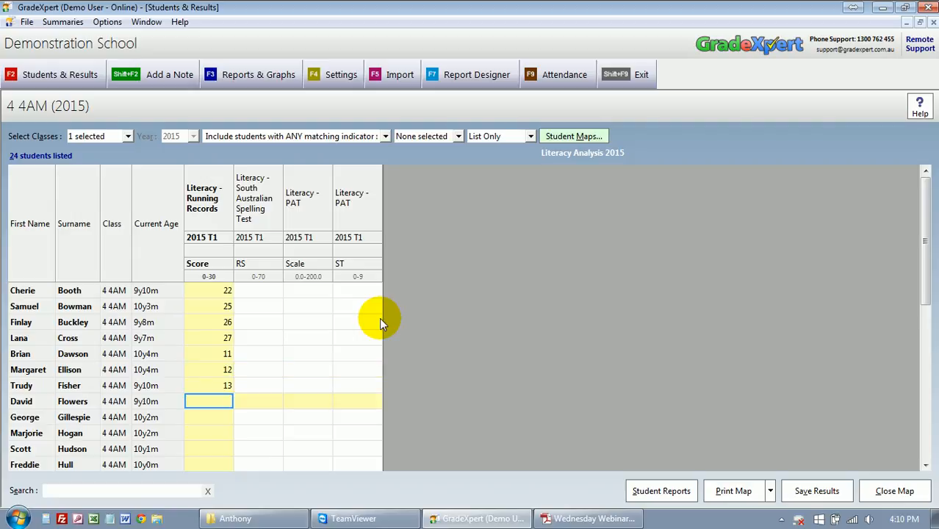
- Enter South Australian Spelling Test raw scores 22 and 33 for the first two listed students
key(Right)
key(Up)
key(Up)
key(Up)
key(Up)
key(Up)
key(Up)
key(Up)
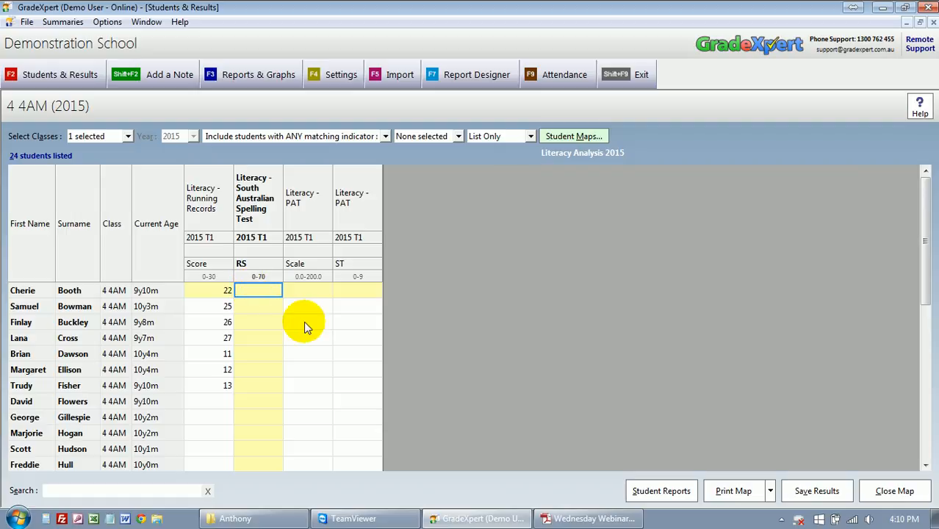
text(22)
key(Return)
text(33)
key(Return)
- Try to enter 444 as the third student's South Australian Spelling Test raw score
text(444)
key(Return)
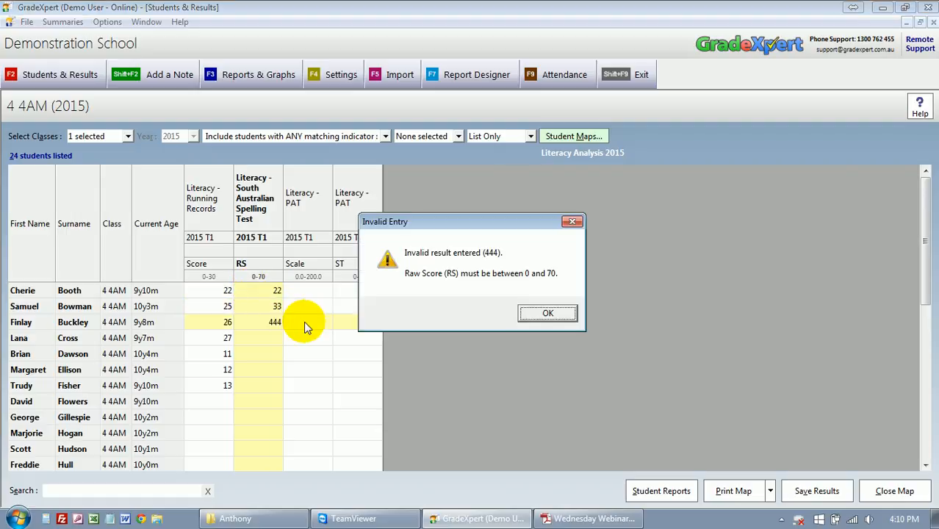
key(Return)
key(Up)
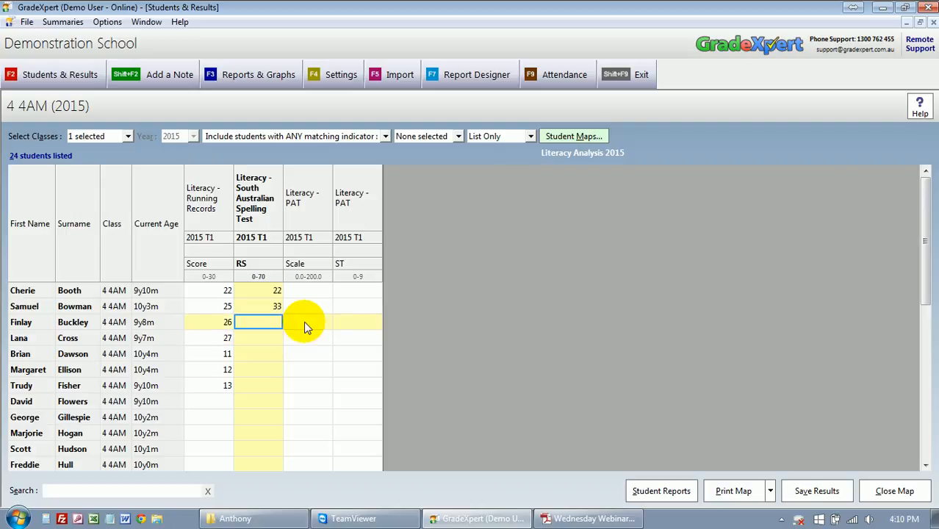
- Enter South Australian Spelling Test raw scores 44, 33, 22 and 11 for the third to sixth students
text(44)
key(Return)
text(33)
key(Return)
text(22)
key(Return)
text(11)
key(Return)
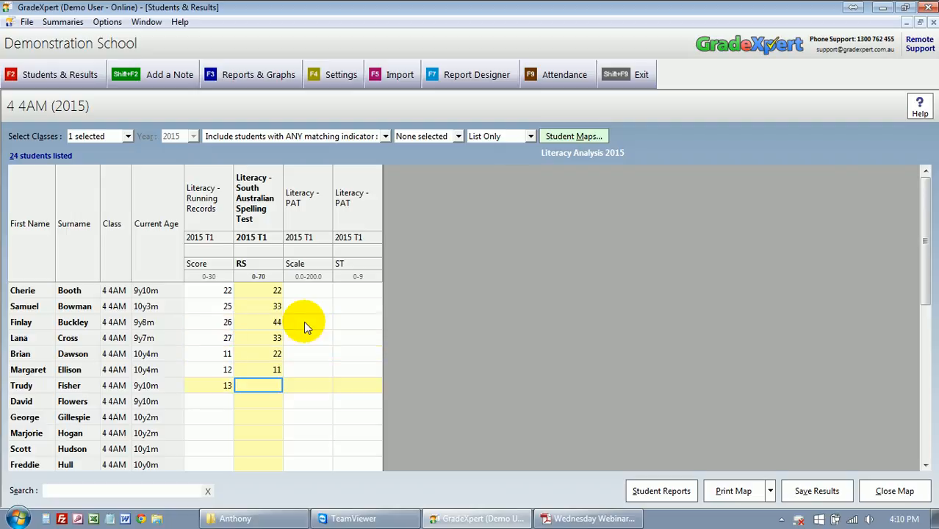
- Enter PAT scale scores and stanines for the first two students: 177 with 8, and 188 with 5
click(310, 290)
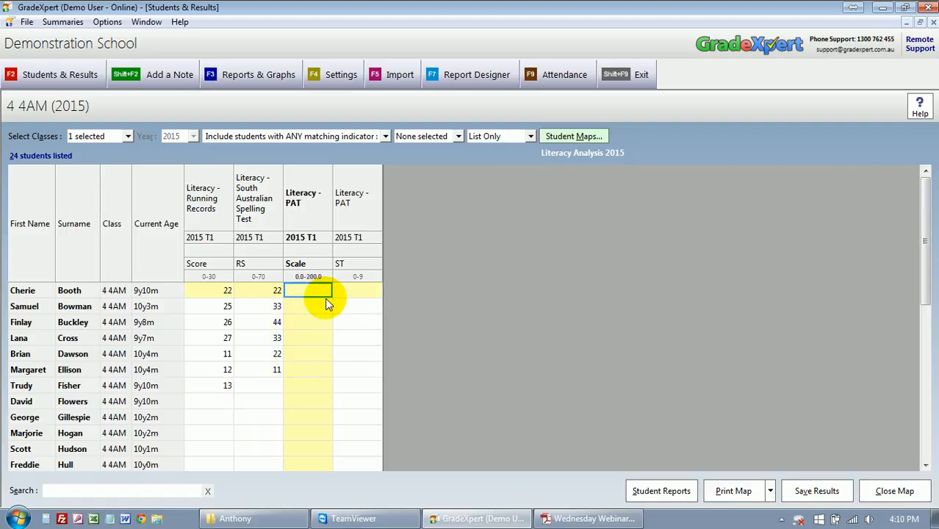
text(177)
key(Tab)
text(8)
key(Return)
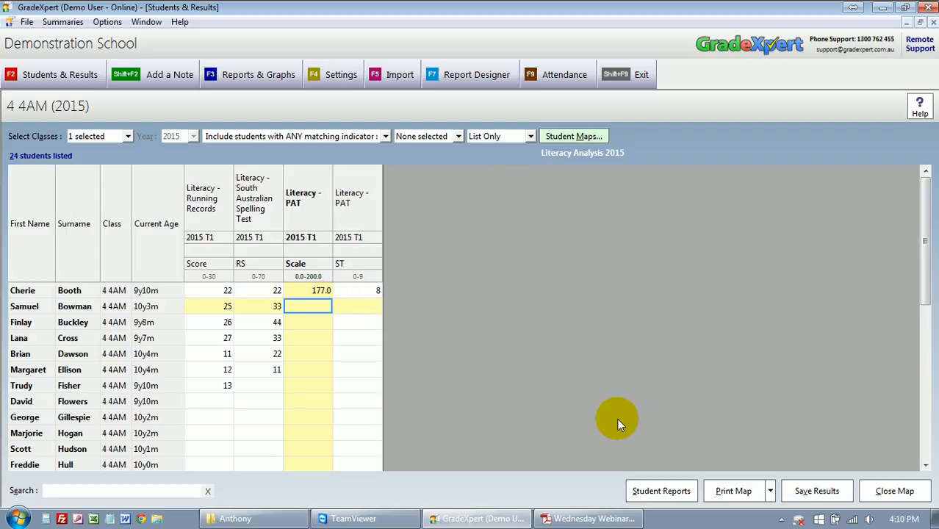
text(188)
key(Tab)
text(5)
key(Return)
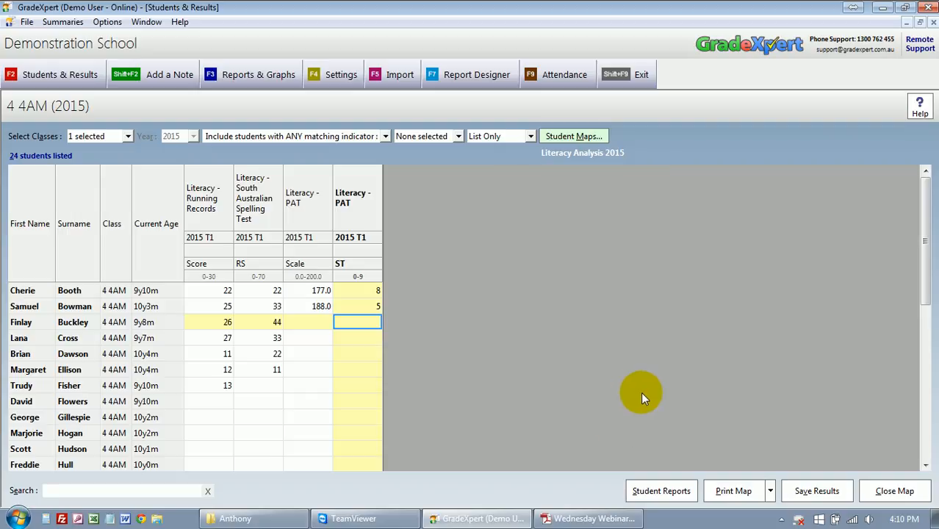
- Enter a PAT scale score of 55 and a stanine of 6 for the third student
key(Left)
text(55)
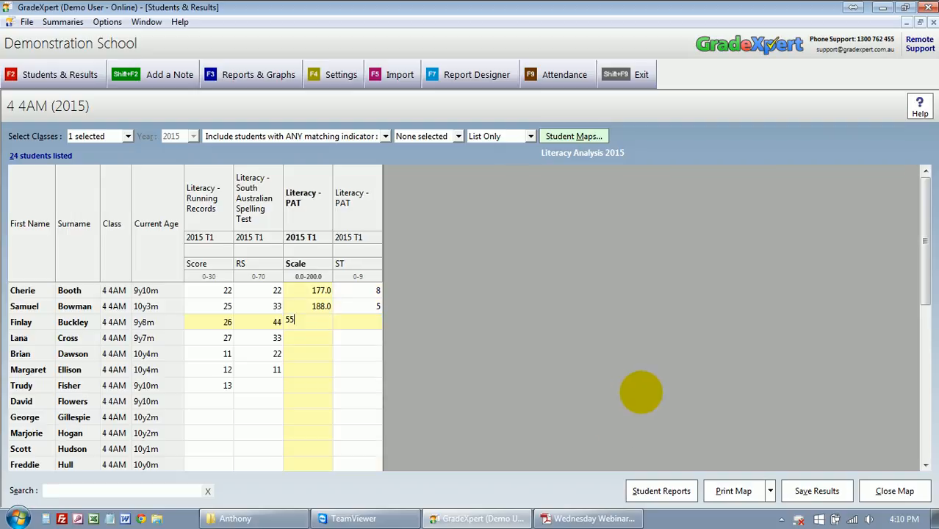
key(Tab)
text(66)
key(BackSpace)
key(Return)
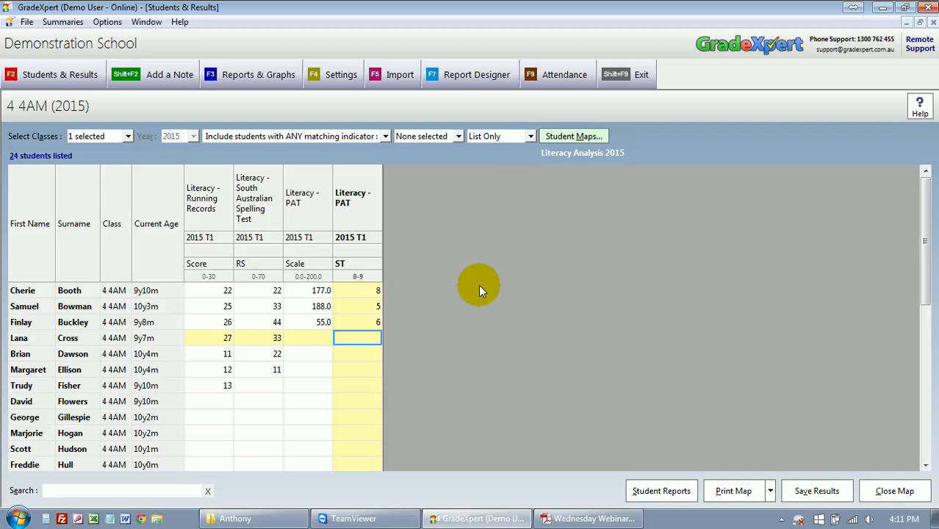
- Open the settings of the Literacy Analysis 2015 student map without saving the entered results
click(587, 141)
click(599, 355)
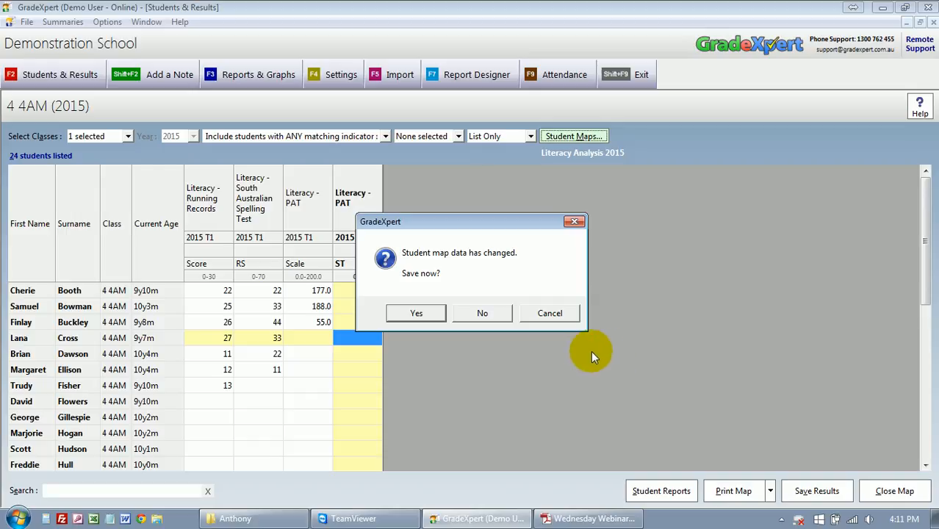
click(497, 312)
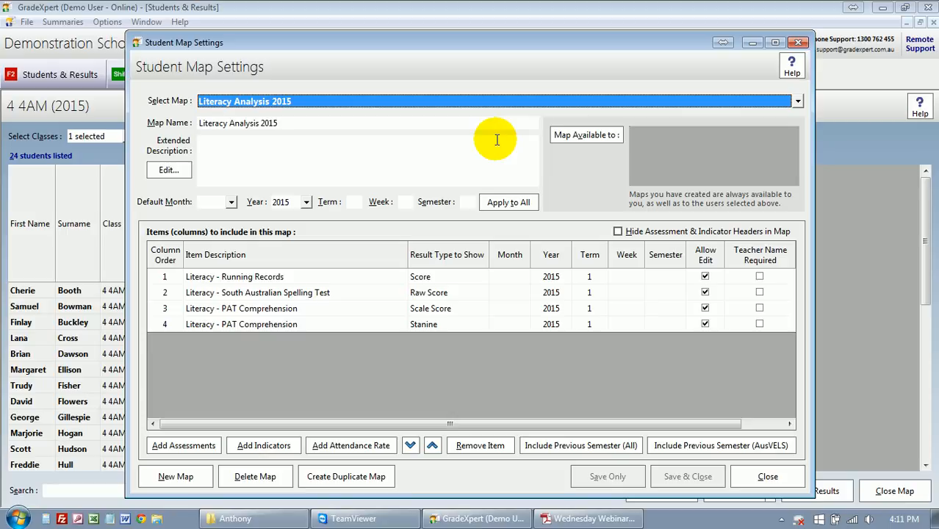
click(292, 297)
click(548, 308)
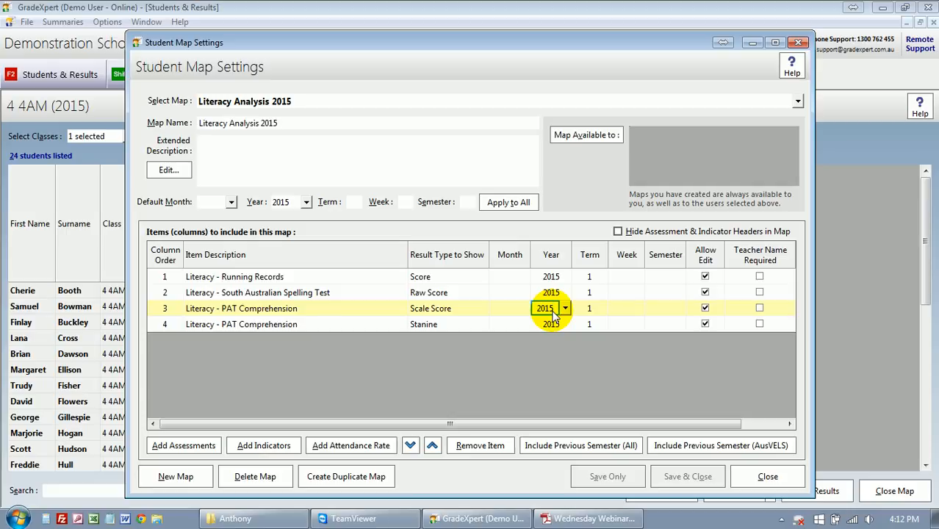
click(724, 86)
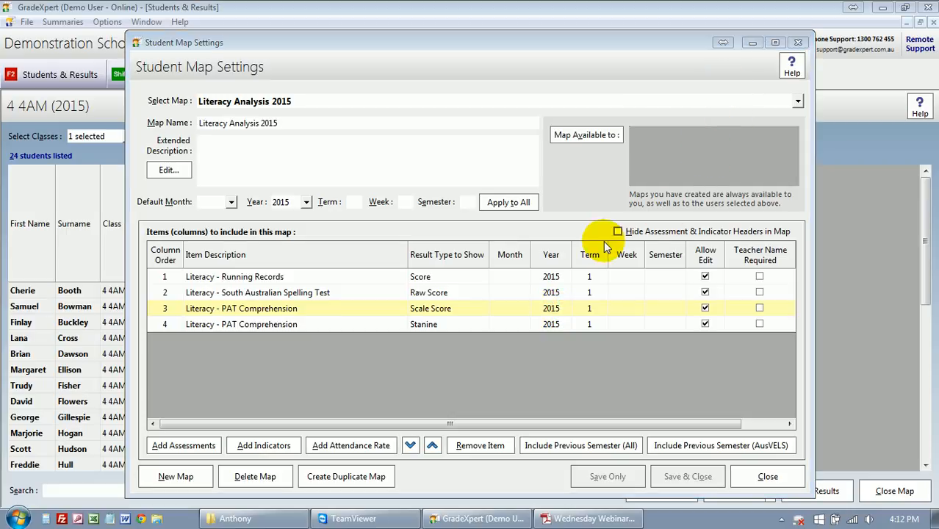
- Add a second Running Records column directly after the first one and set its term to 2
click(341, 278)
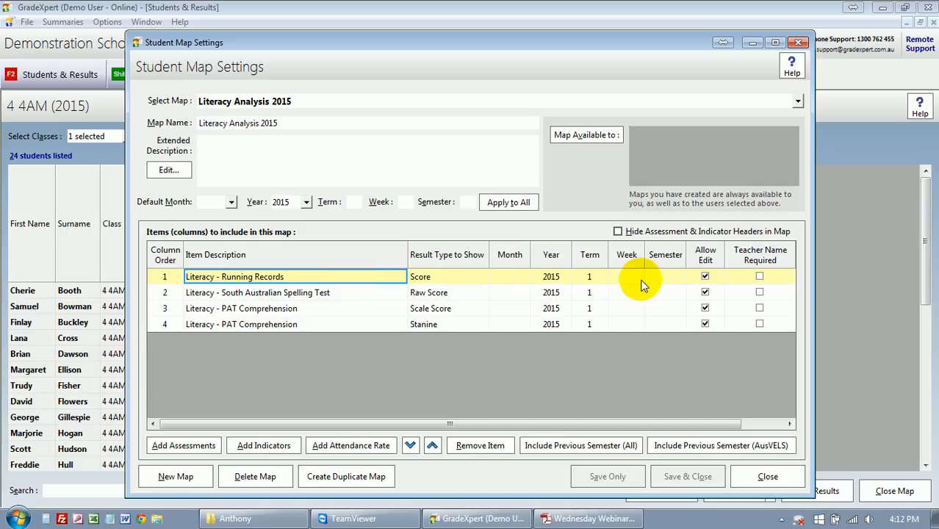
click(206, 449)
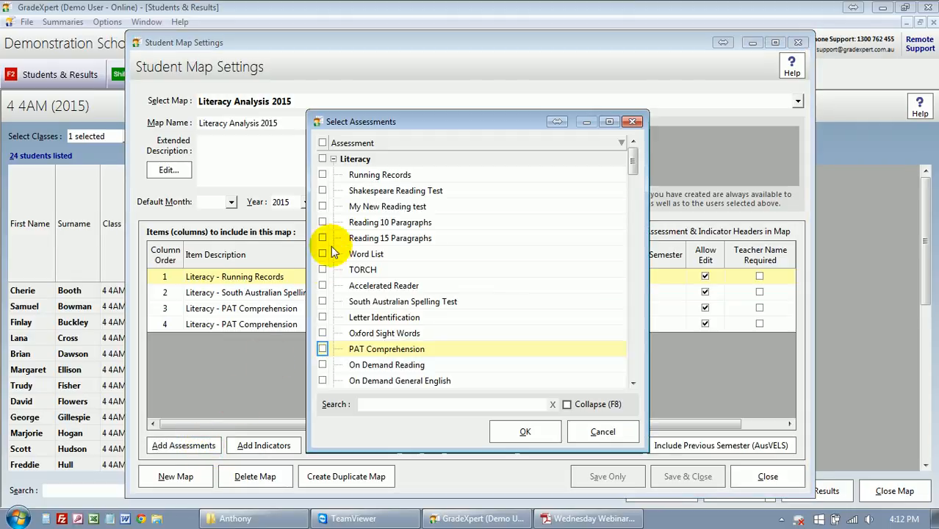
click(381, 178)
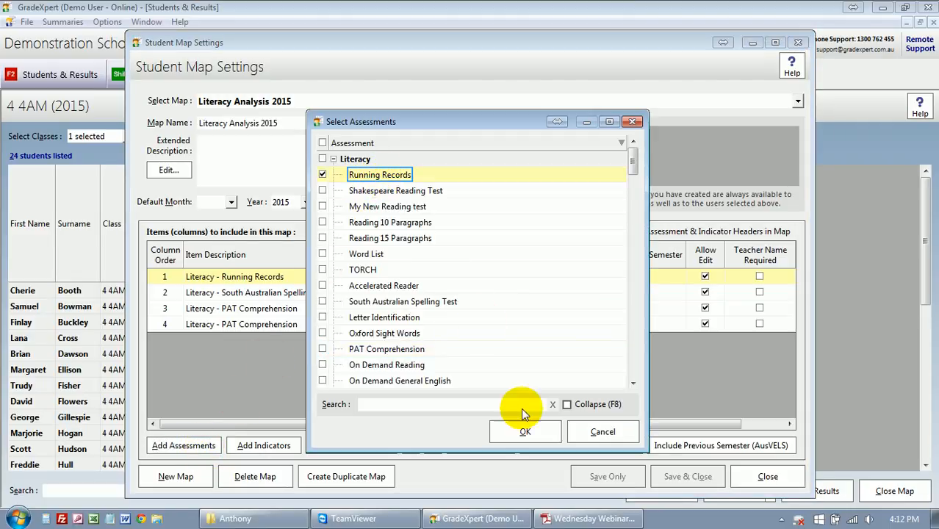
click(522, 431)
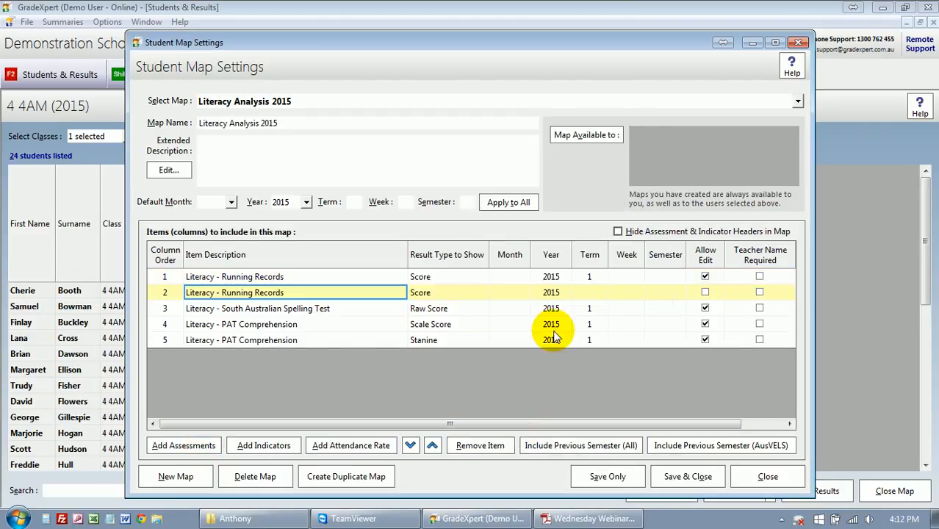
click(582, 295)
text(2)
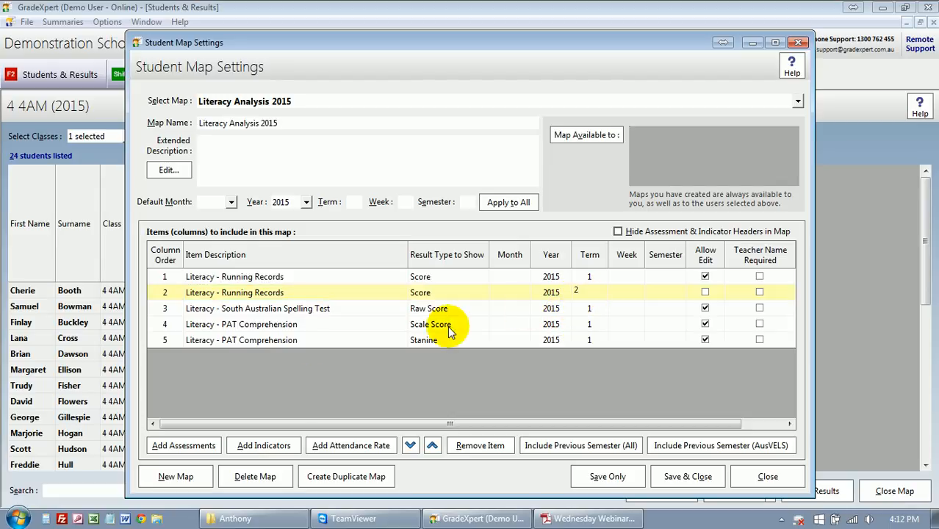
- Add a third Running Records assessment column to the map and set its term to 3
click(212, 446)
click(384, 149)
click(512, 404)
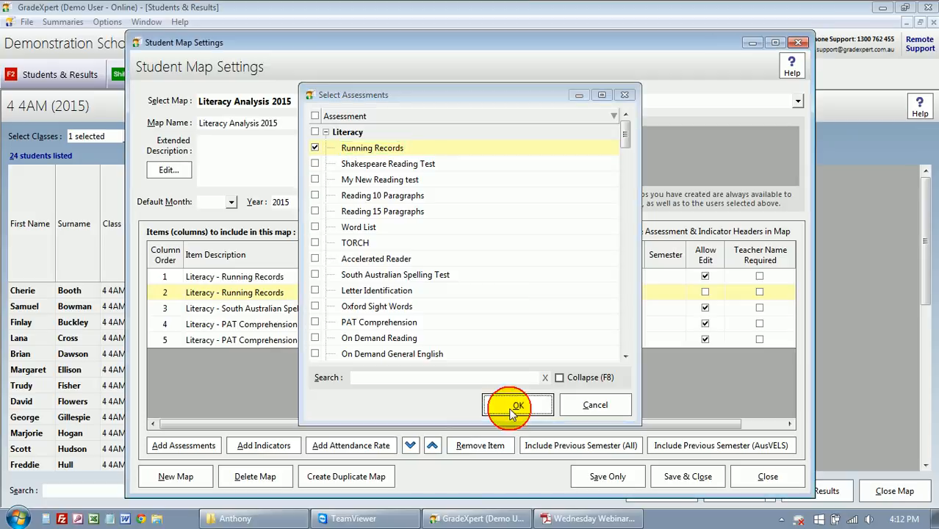
text(3)
key(Tab)
- Add a fourth Running Records assessment column to the map and set its term to 4
click(169, 447)
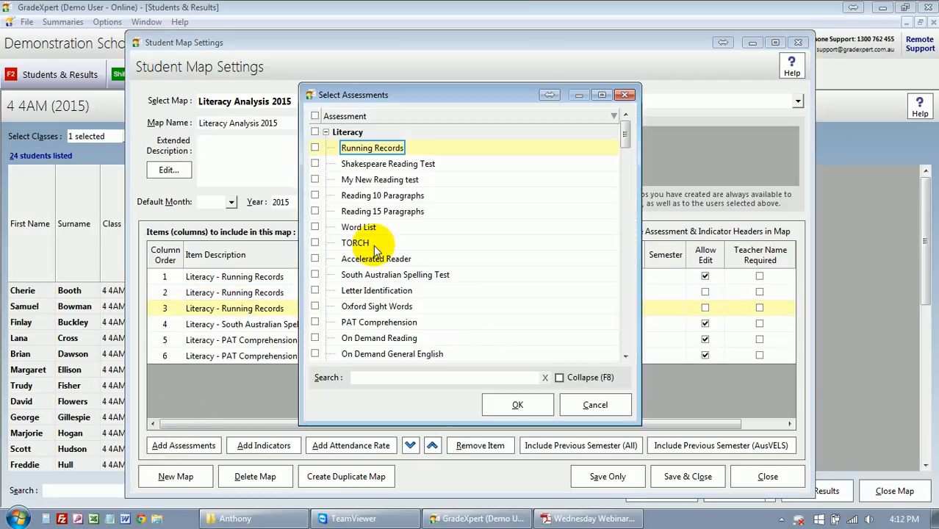
click(377, 149)
click(507, 403)
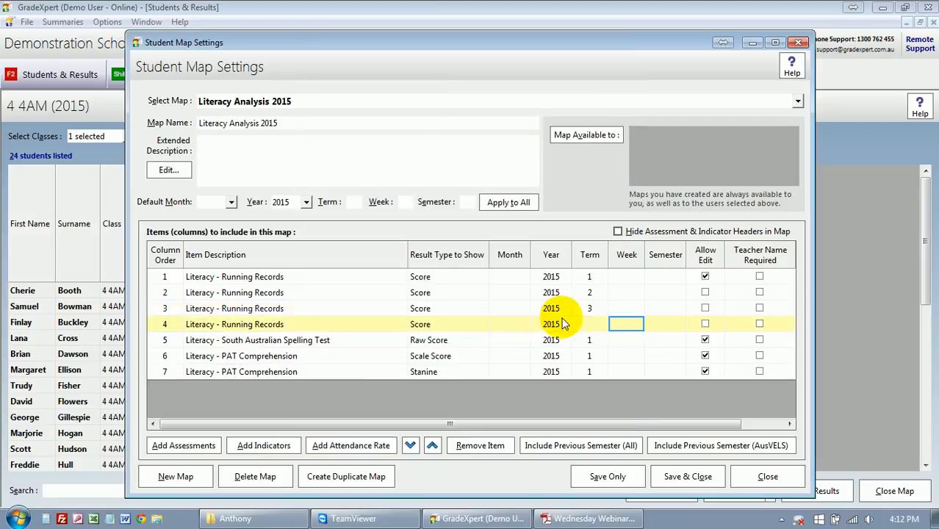
click(577, 324)
text(4)
key(Tab)
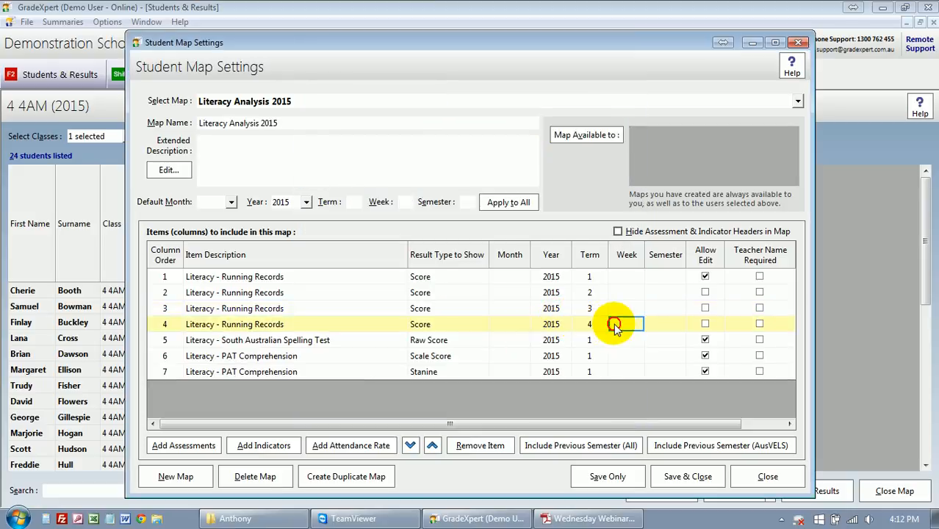
- Allow editing for the Term 2, 3 and 4 Running Records columns, then save and close the map settings, discarding the unsaved student results
click(705, 292)
click(705, 308)
click(705, 324)
click(689, 470)
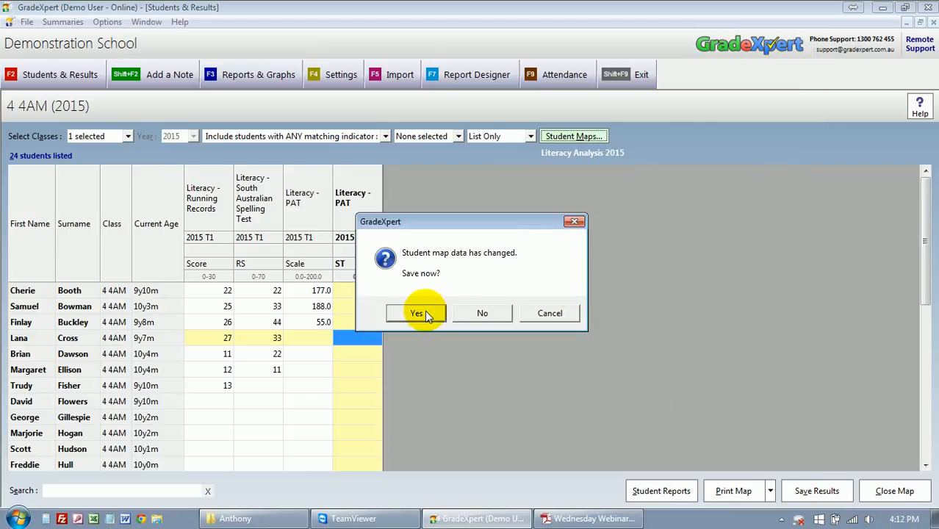
click(486, 314)
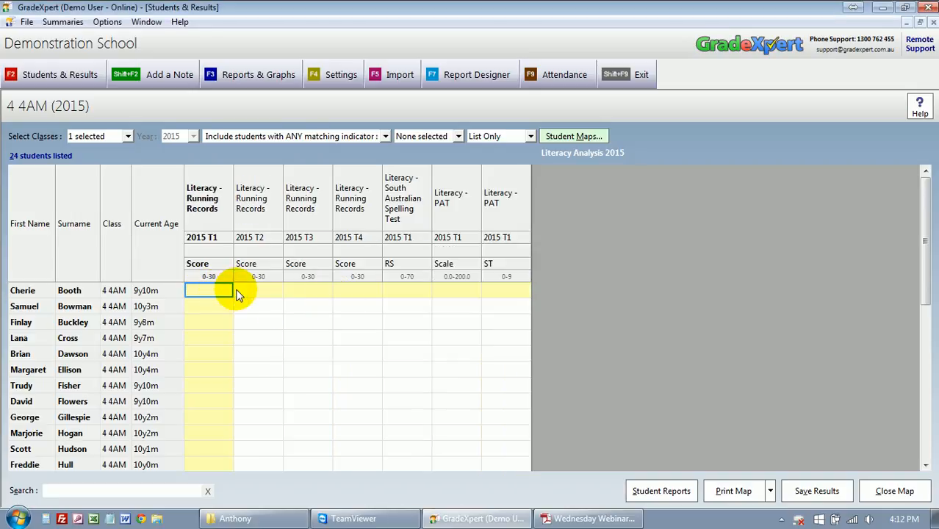
click(254, 290)
click(307, 291)
click(358, 290)
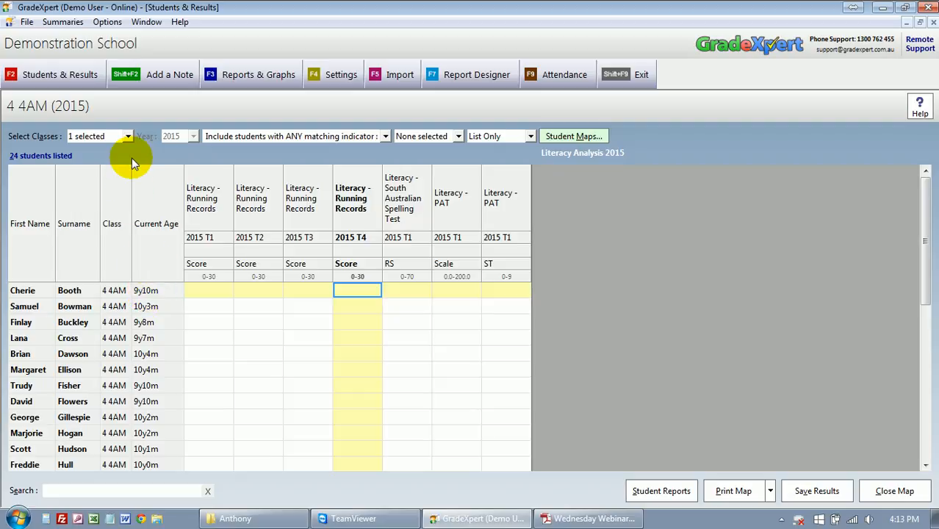
- Switch the map's class selection from 4 4AM to 3 3JP
click(127, 137)
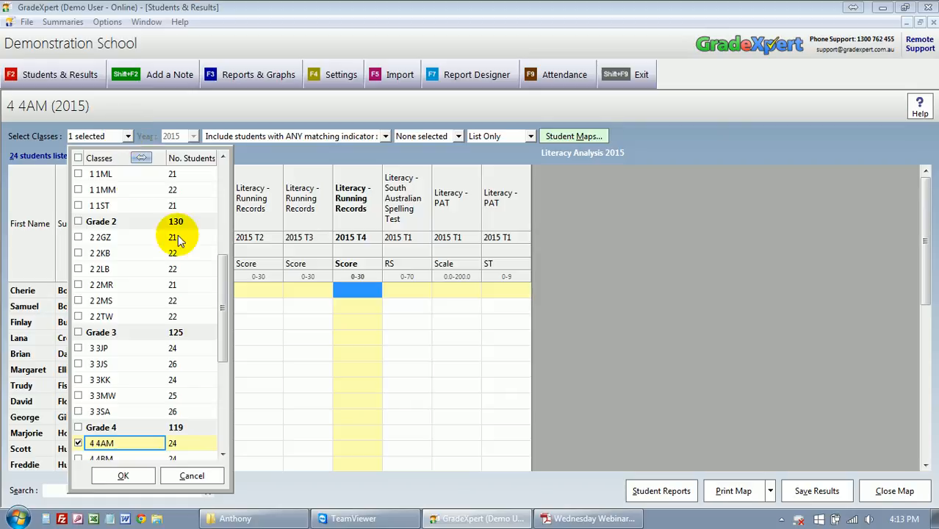
drag(225, 287, 224, 302)
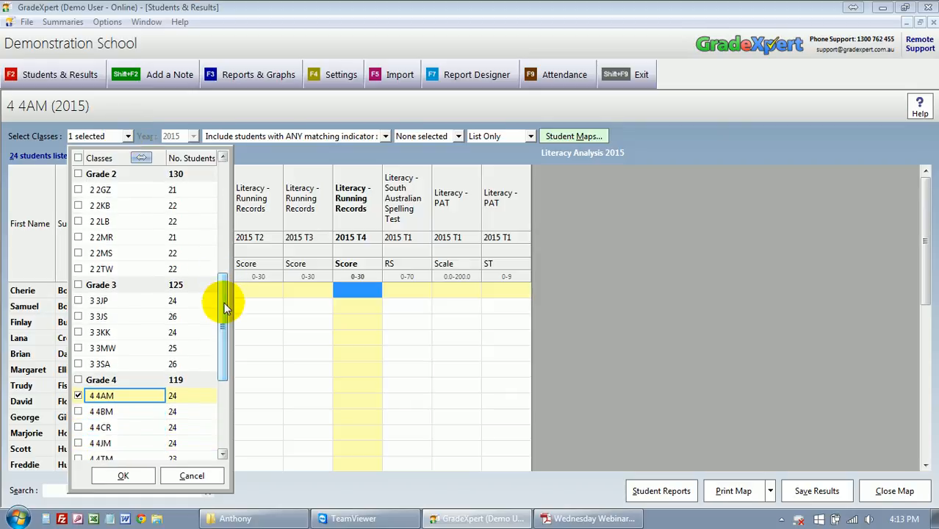
click(99, 394)
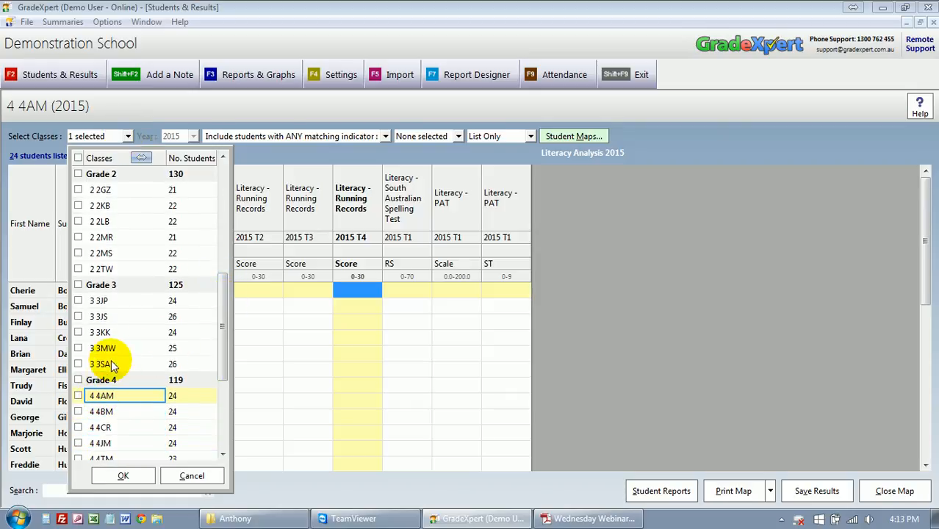
click(103, 300)
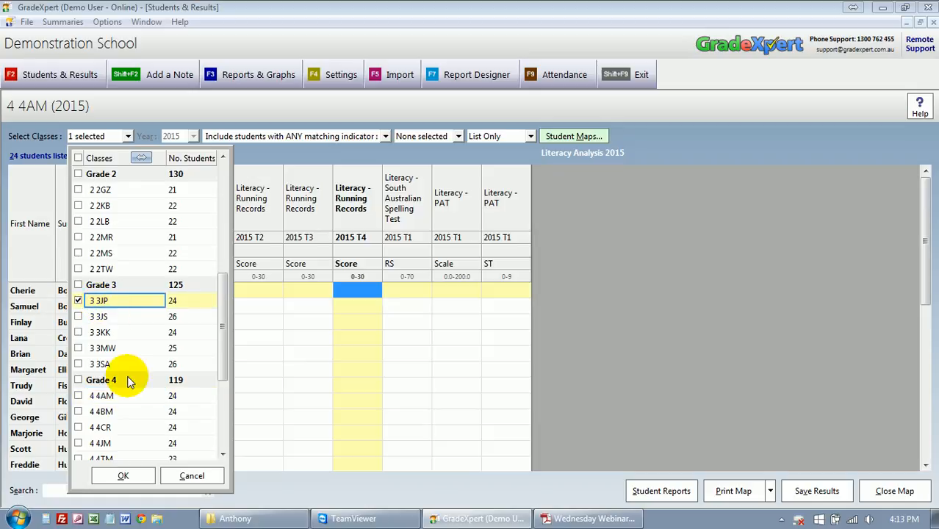
click(122, 476)
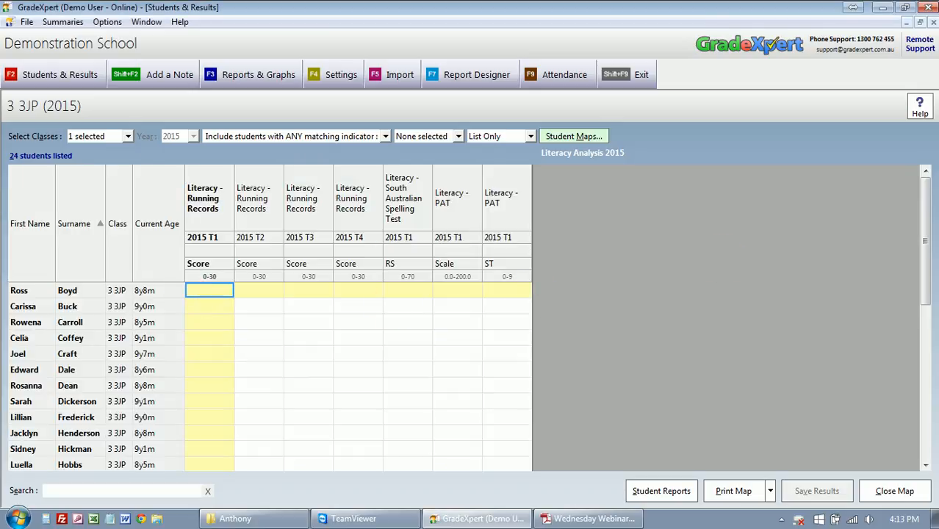
drag(918, 176, 881, 241)
click(261, 290)
click(295, 290)
click(342, 290)
click(390, 290)
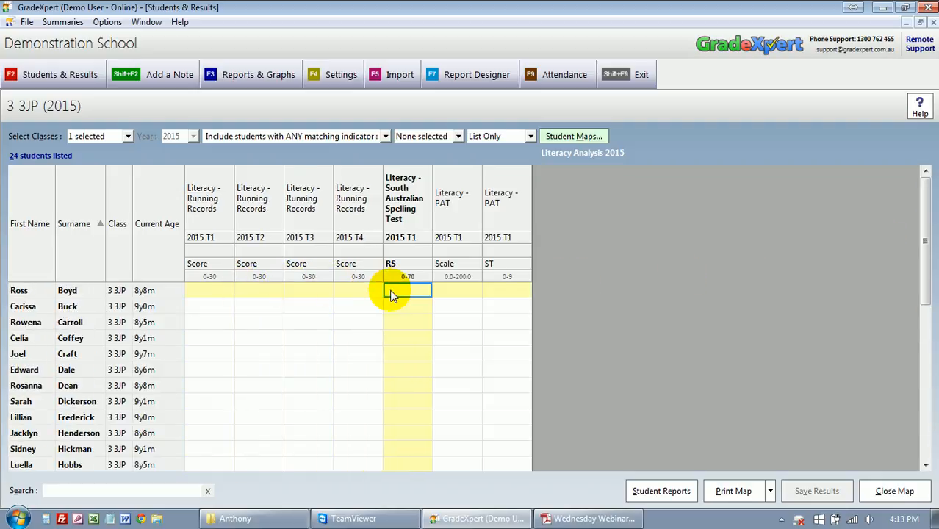
click(449, 290)
click(491, 291)
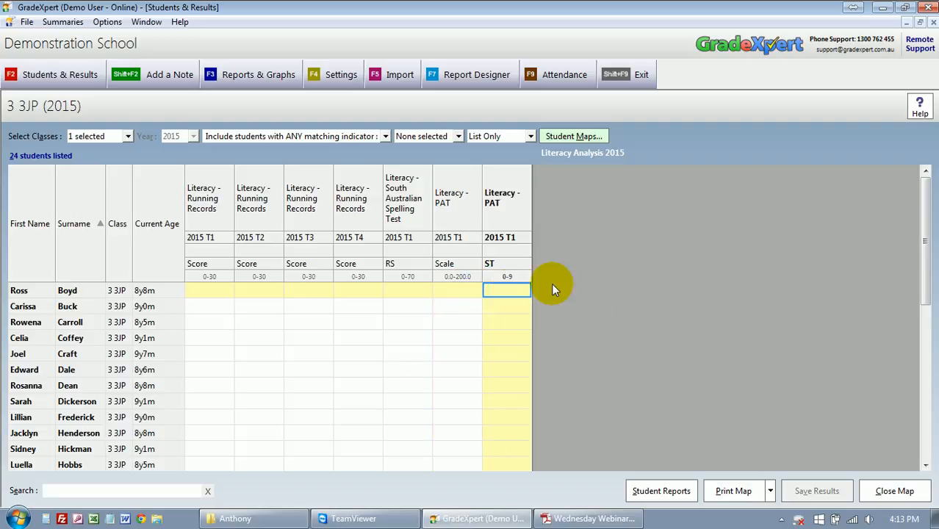
- Widen both PAT Comprehension columns so their full headings fit
drag(533, 211, 547, 210)
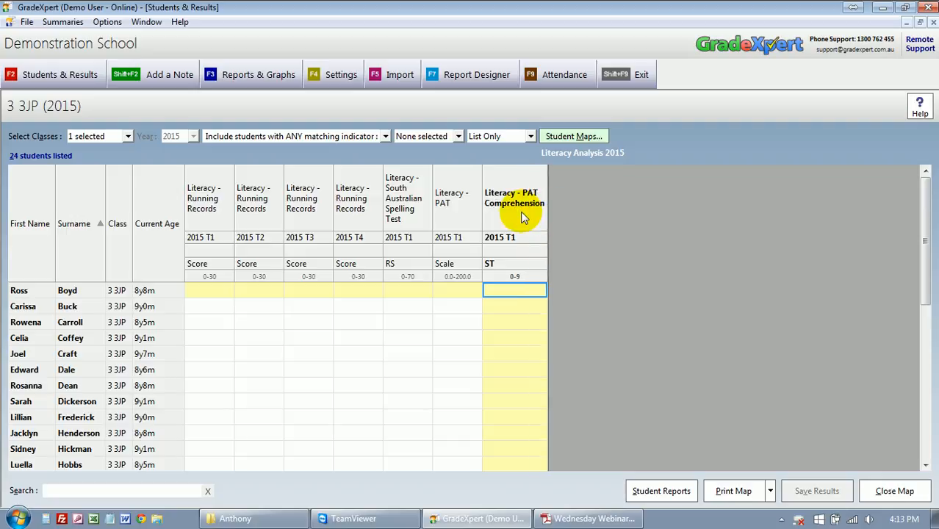
drag(484, 216, 502, 216)
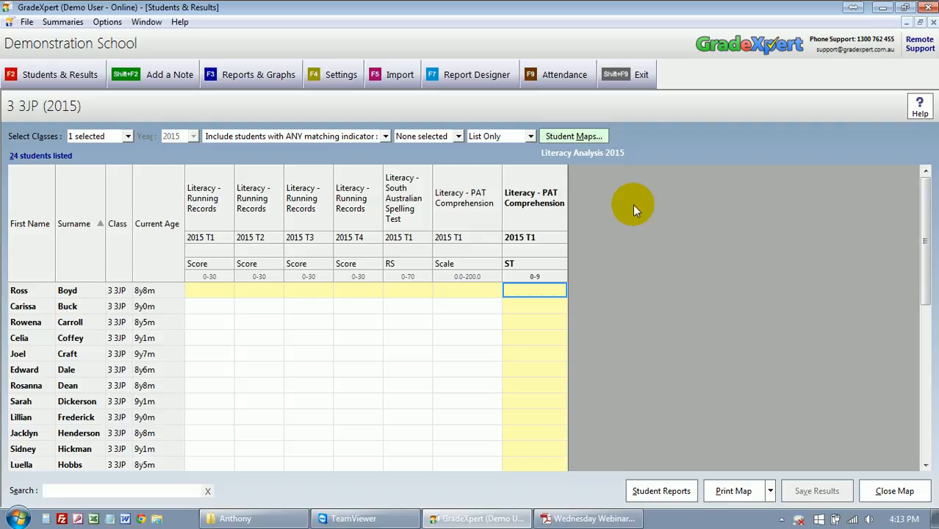
click(900, 165)
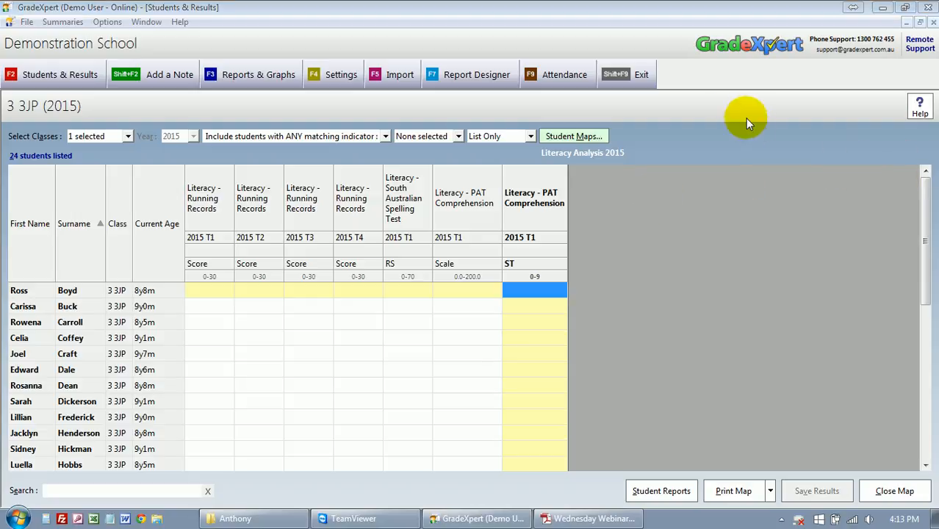
click(441, 303)
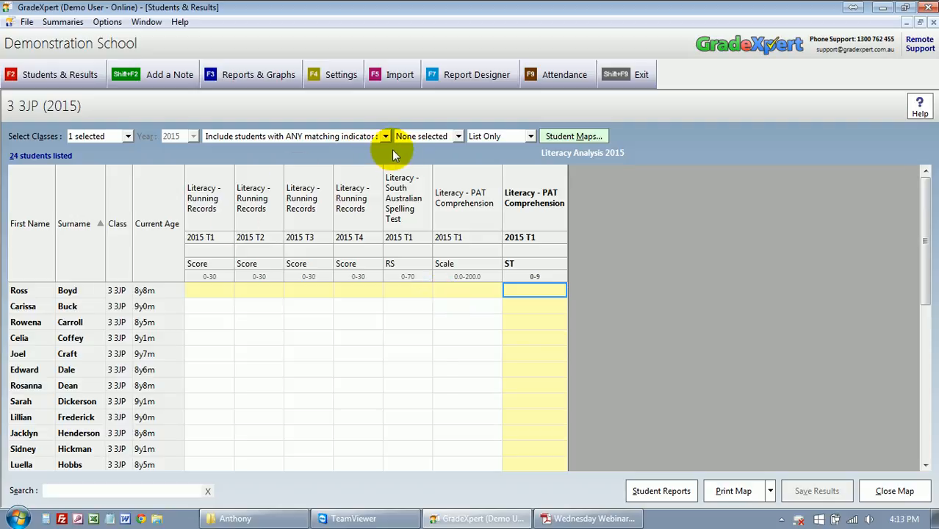
- Check the student indicator filter options without selecting any, and set the student display to List and Photos
click(457, 136)
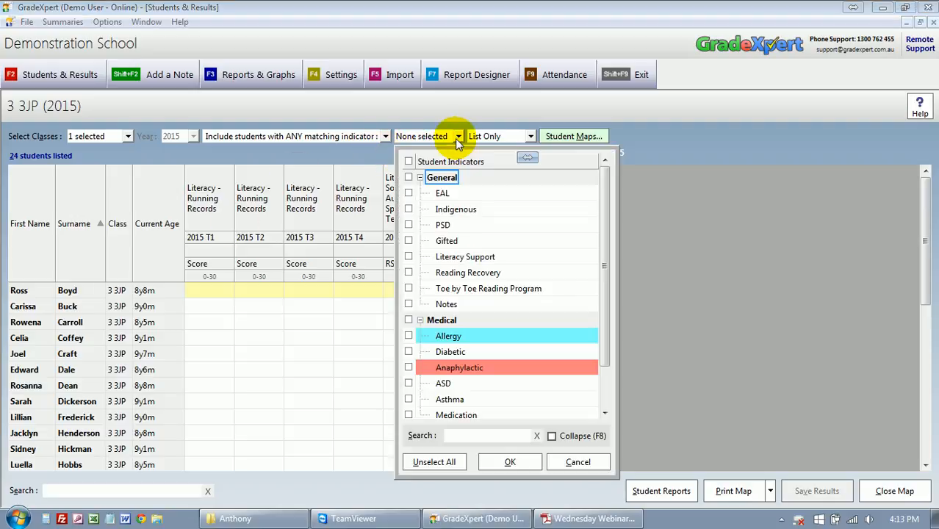
click(580, 463)
click(531, 137)
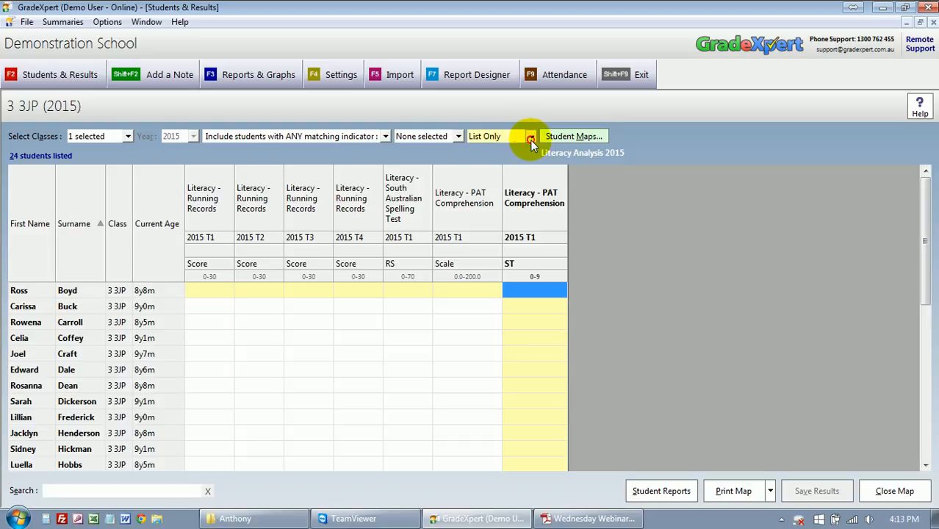
click(538, 161)
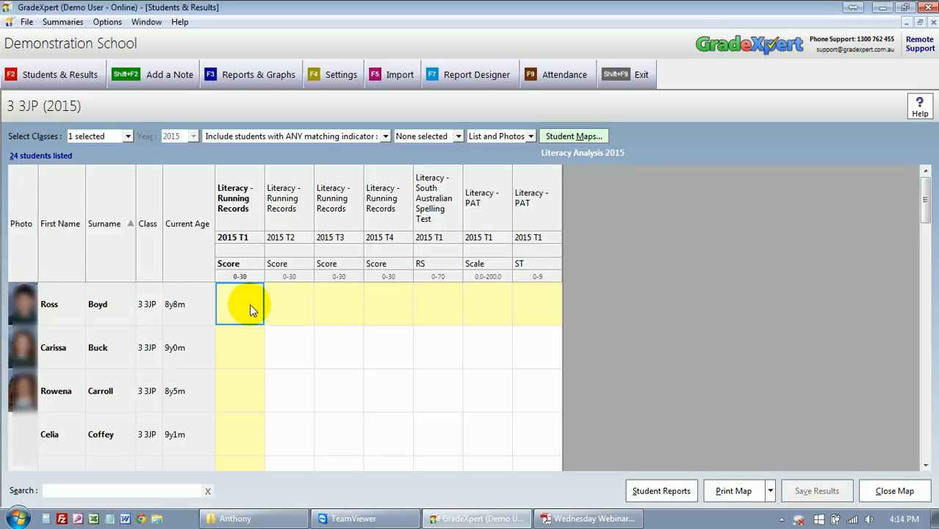
- Look through the 3 3JP student list with photos alongside its Running Records columns
click(61, 309)
scroll(61, 309, down, 2)
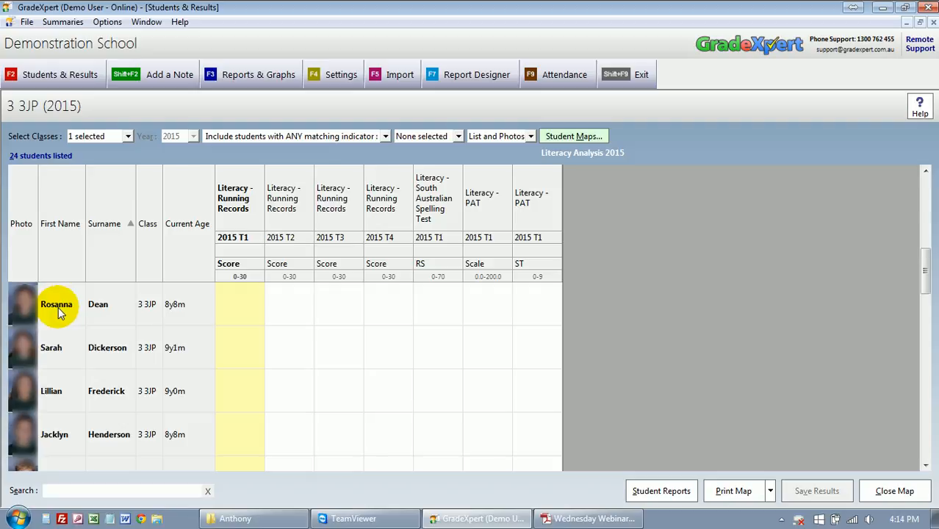
click(926, 465)
click(926, 466)
click(926, 466)
click(926, 465)
click(926, 466)
click(926, 465)
click(927, 466)
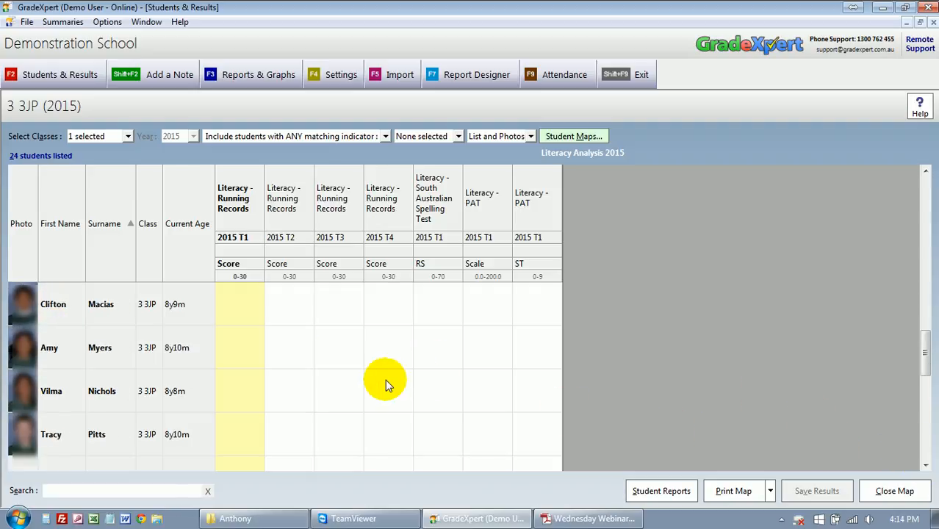
click(250, 380)
click(293, 391)
click(333, 393)
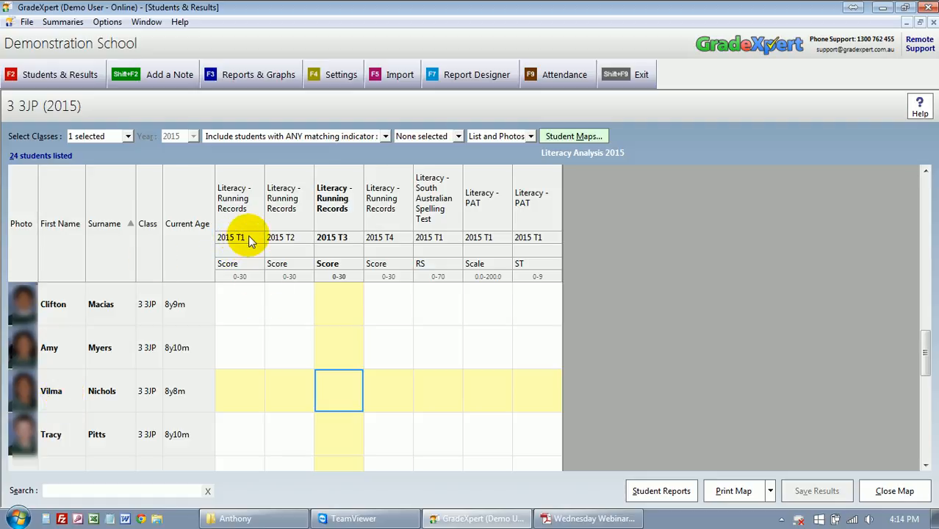
- In the Literacy Analysis 2015 map settings, set the term of the second, third and fourth Running Records items to 1
click(563, 137)
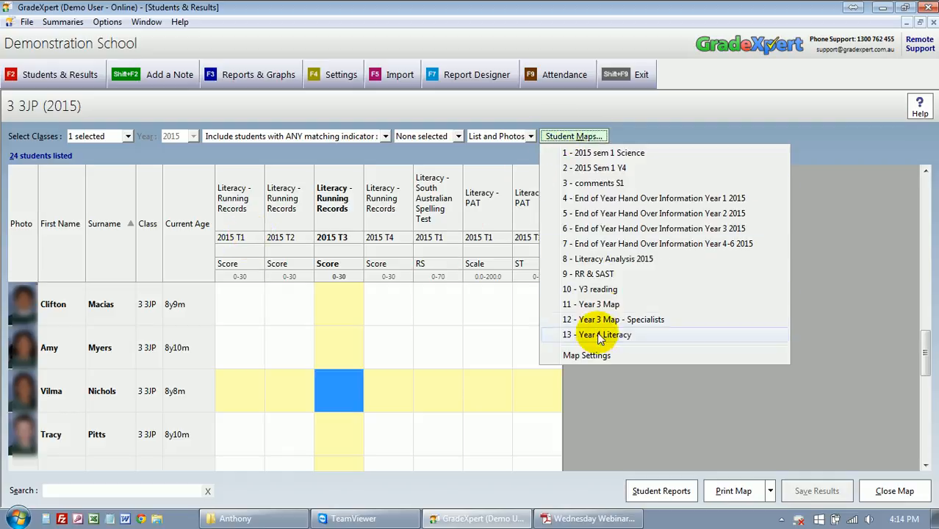
click(595, 356)
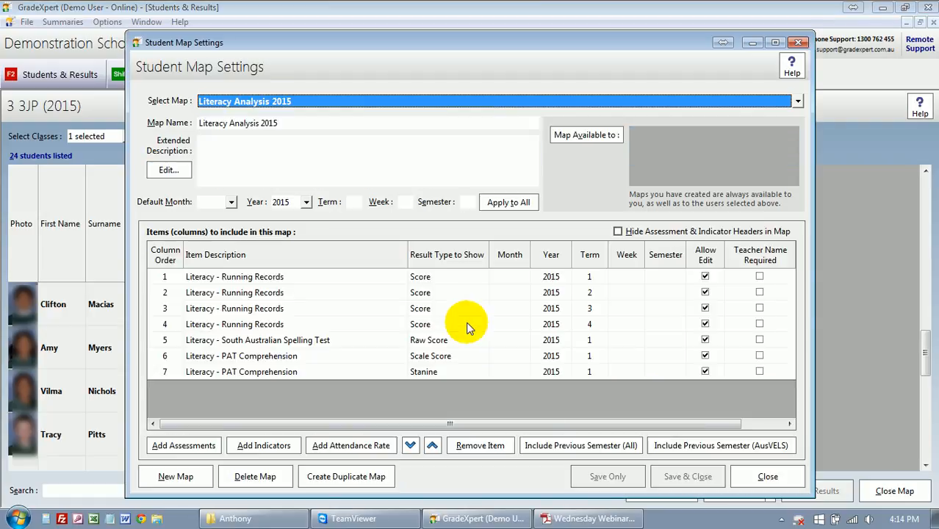
click(591, 292)
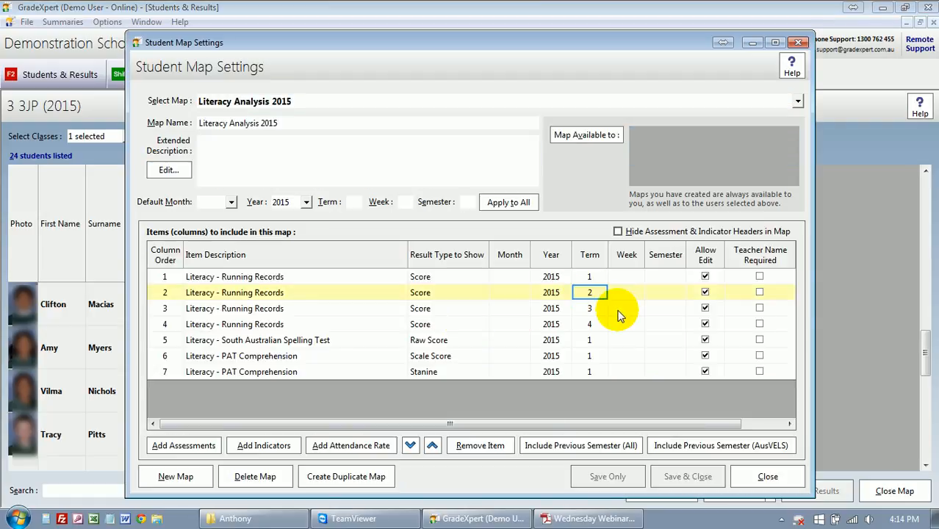
text(1)
key(Down)
text(1)
key(Down)
text(1)
key(Down)
- Set the weeks of the four Running Records items to 2, 4, 6 and 8 in order, and save the map
key(Up)
key(Up)
key(Up)
key(Up)
key(Right)
text(2)
key(Down)
text(4)
key(Down)
text(6)
key(Down)
text(8)
key(Down)
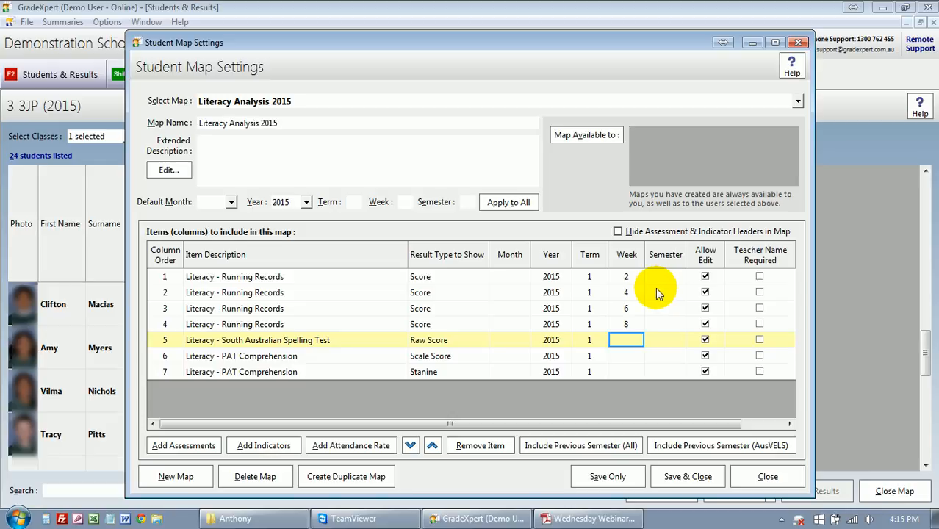
click(676, 474)
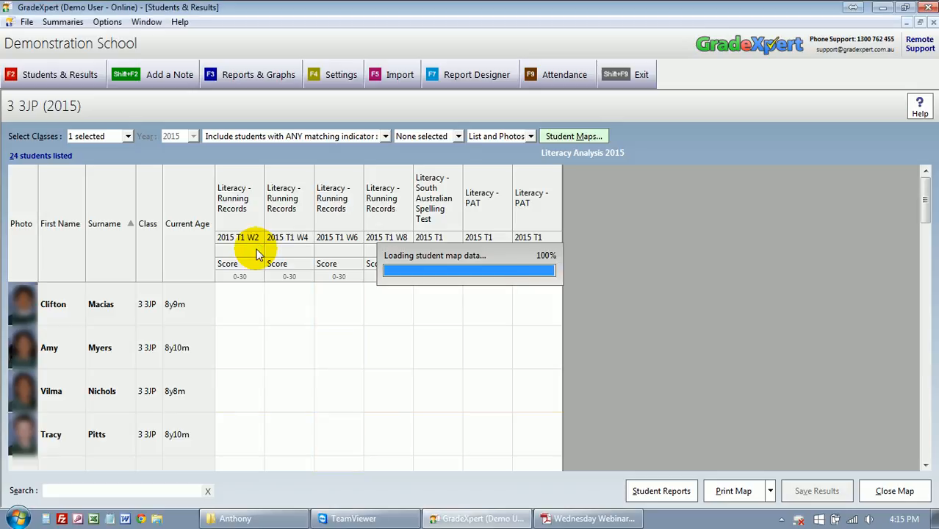
- Widen the Week 2, Week 4 and Week 8 Running Records columns so their date headings fit
click(266, 224)
drag(265, 224, 327, 209)
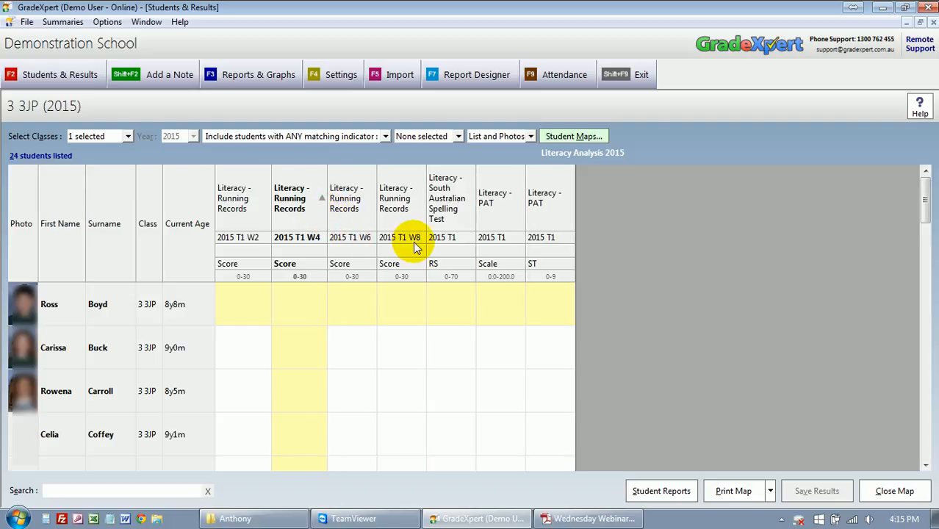
click(229, 294)
click(298, 294)
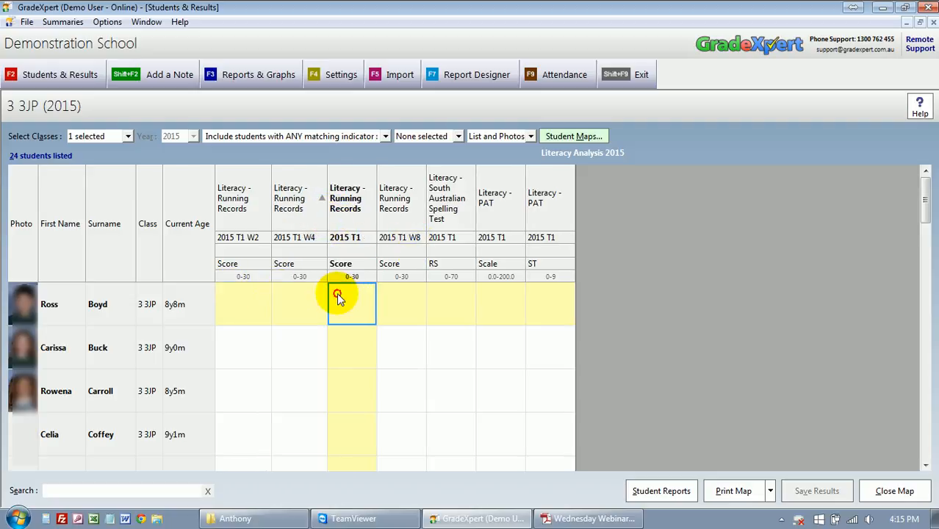
click(353, 295)
click(401, 299)
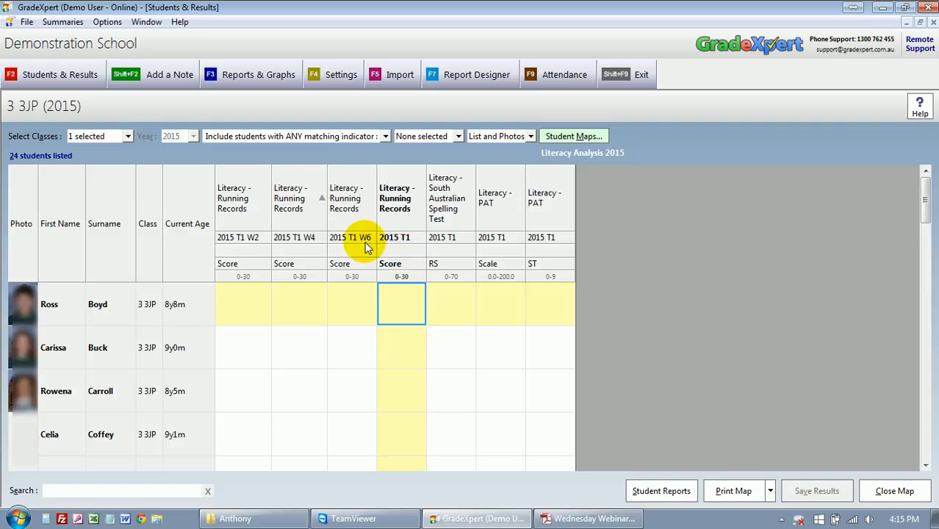
drag(426, 213, 434, 213)
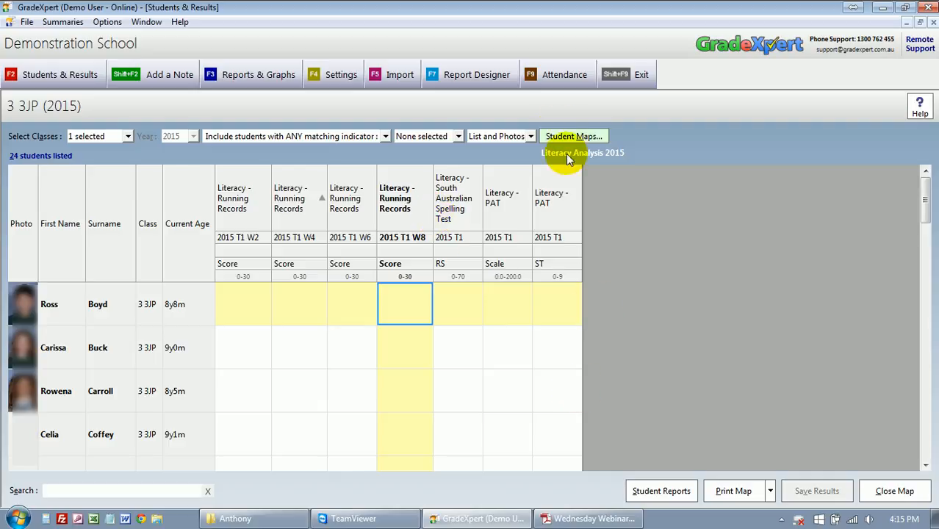
- Add the EAL and Reading Recovery student indicators to the Literacy Analysis 2015 map
click(559, 136)
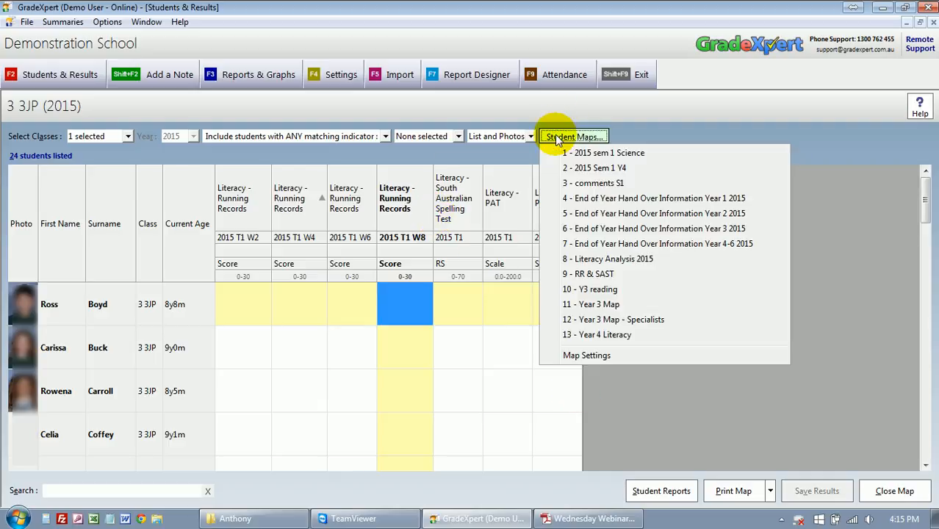
click(594, 355)
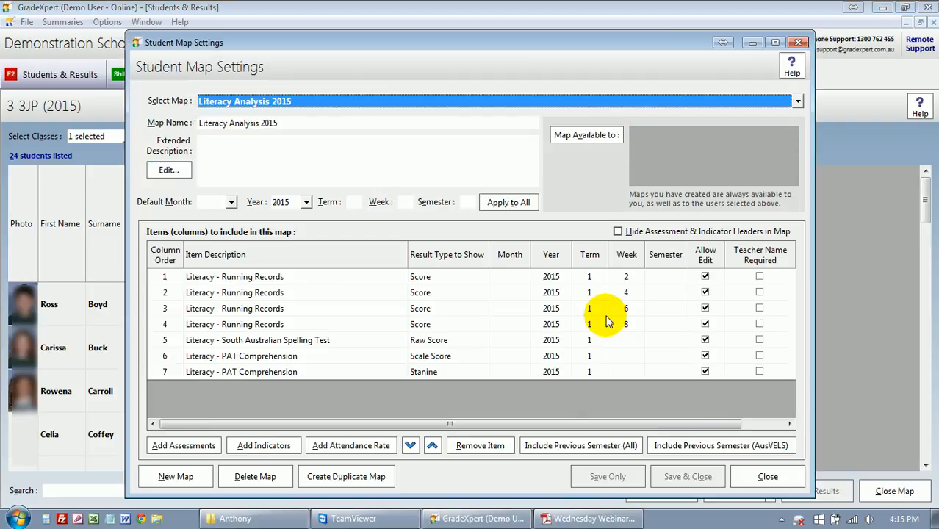
click(282, 450)
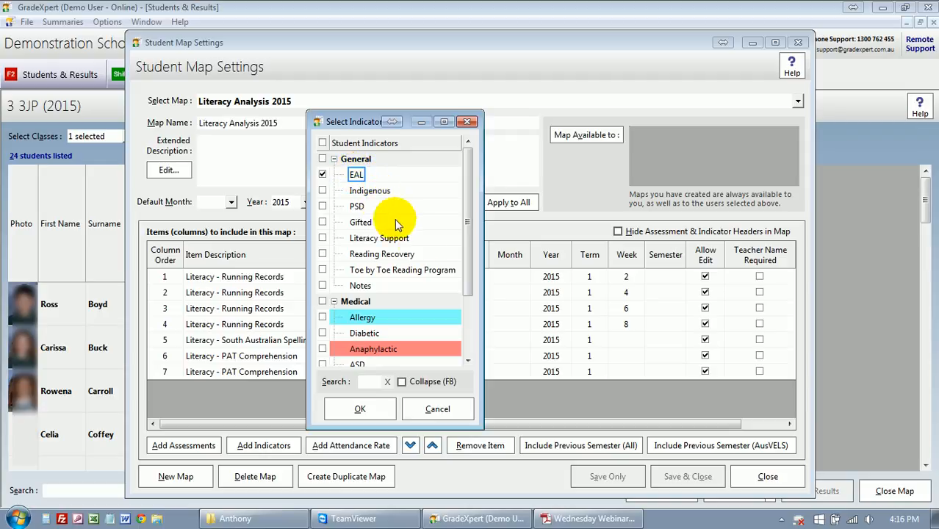
click(416, 255)
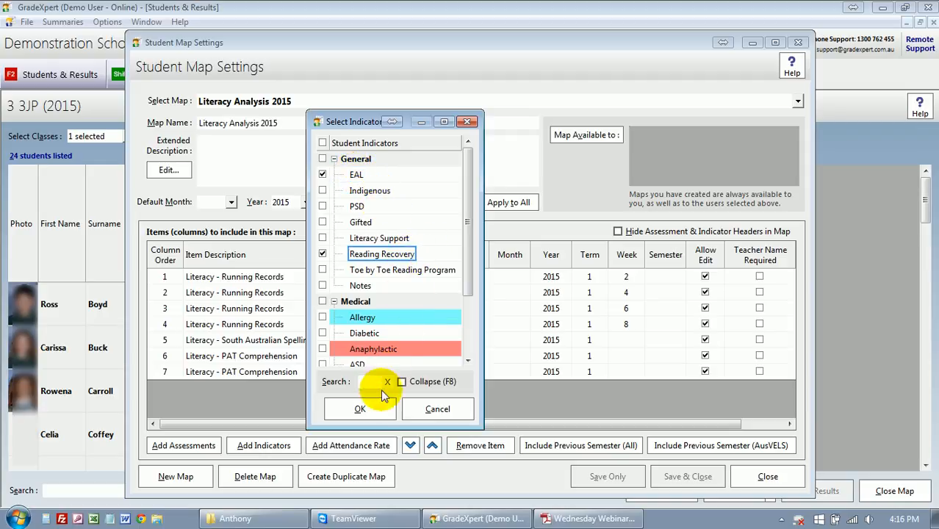
click(377, 412)
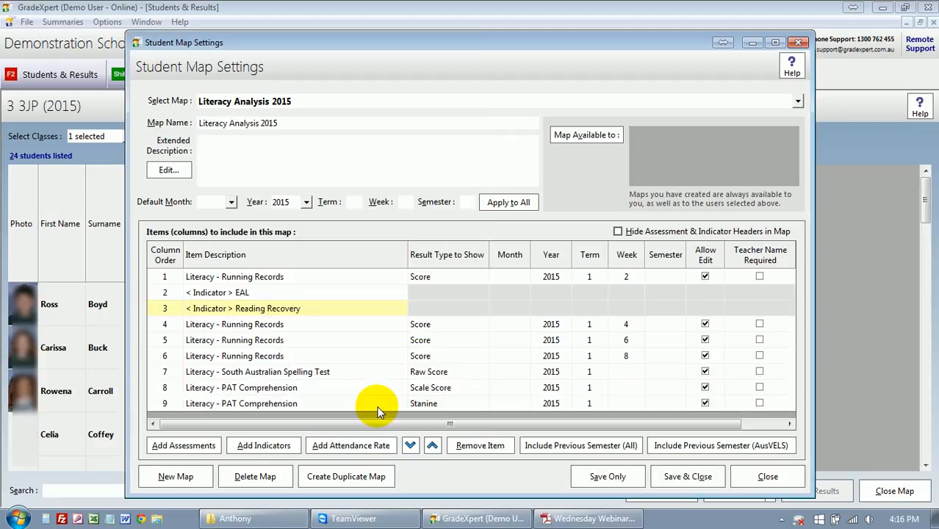
- Move the Week 2 Running Records item below the EAL and Reading Recovery indicators in the column order
click(260, 294)
click(263, 309)
click(262, 295)
click(265, 308)
click(267, 295)
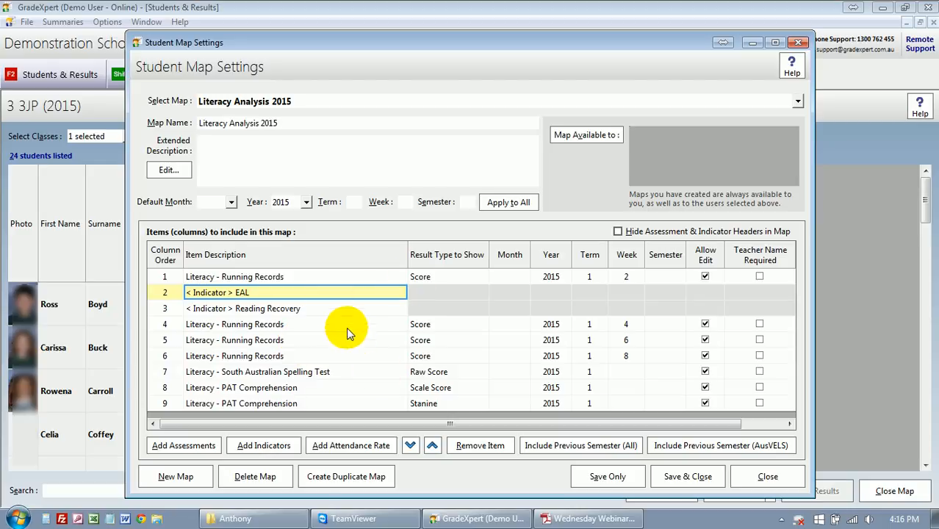
click(274, 280)
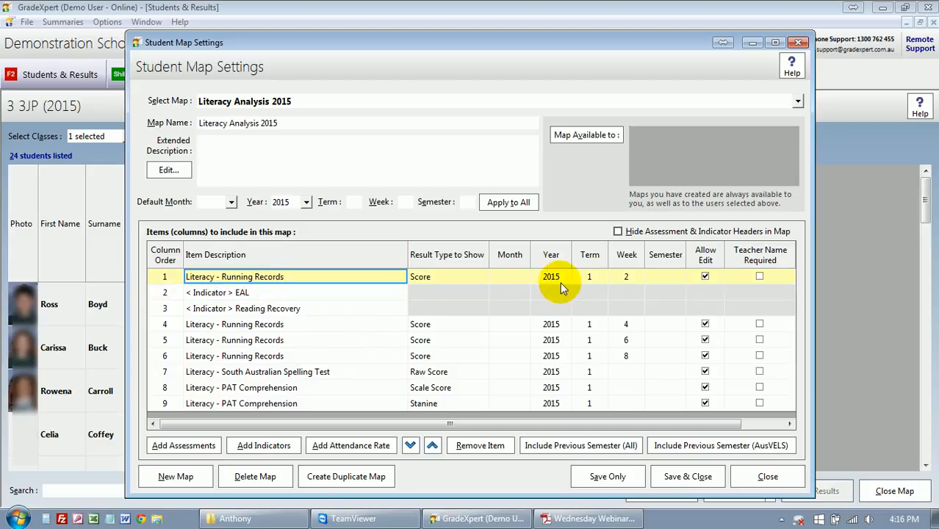
click(411, 445)
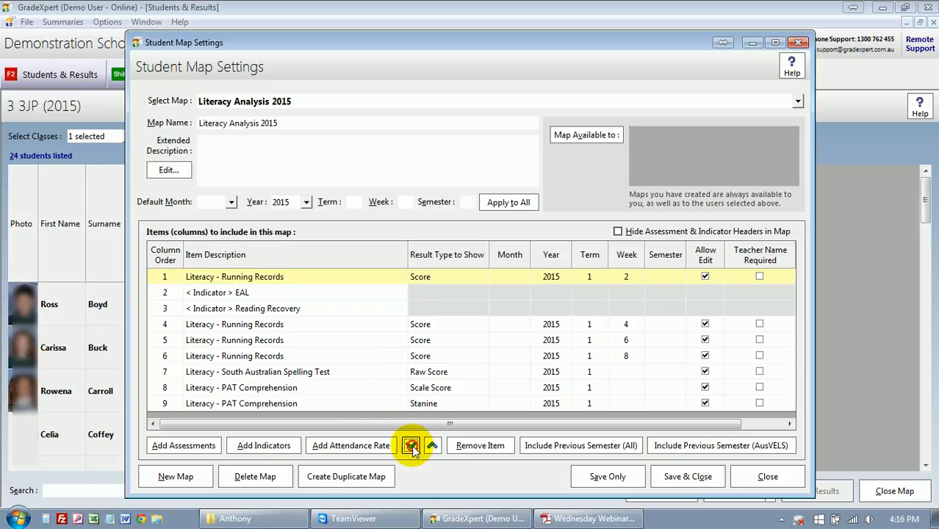
click(411, 445)
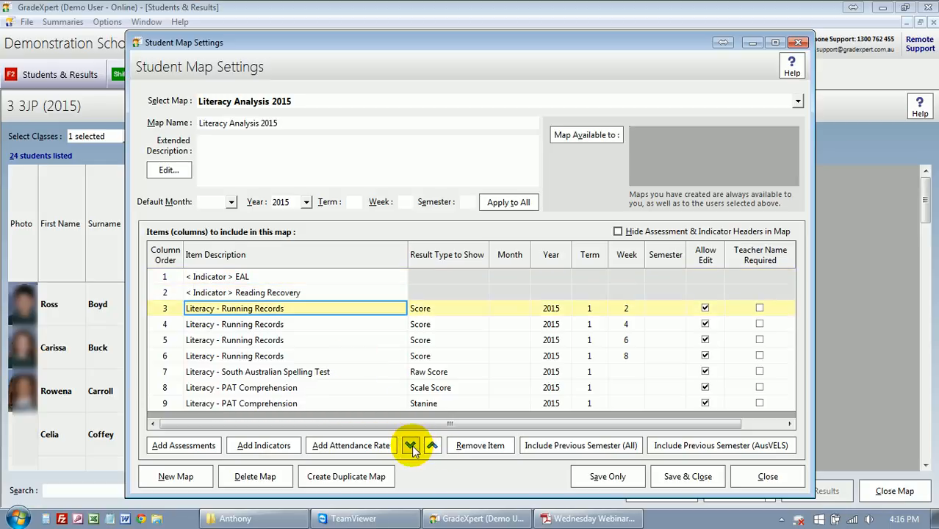
- Check the order of the indicator and Running Records items, and save the map settings
click(249, 275)
click(251, 293)
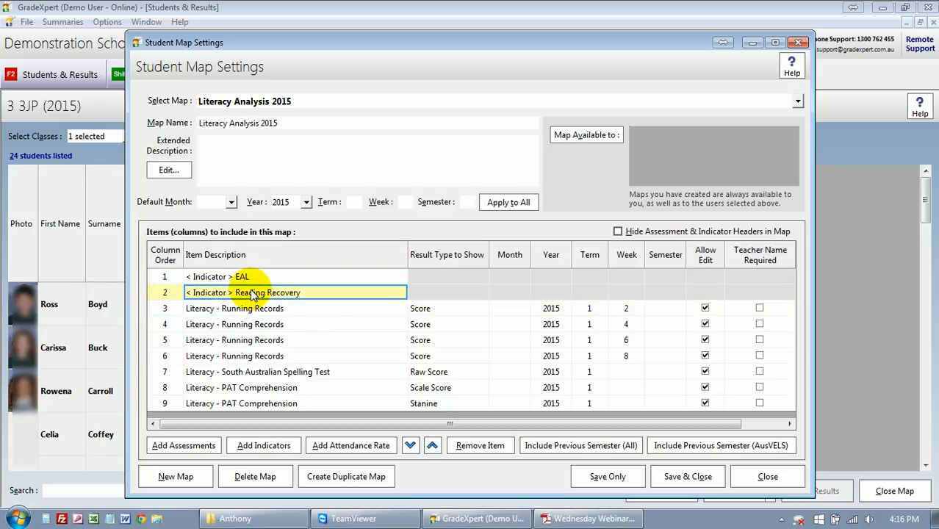
click(310, 309)
click(310, 324)
click(308, 341)
click(312, 356)
click(691, 478)
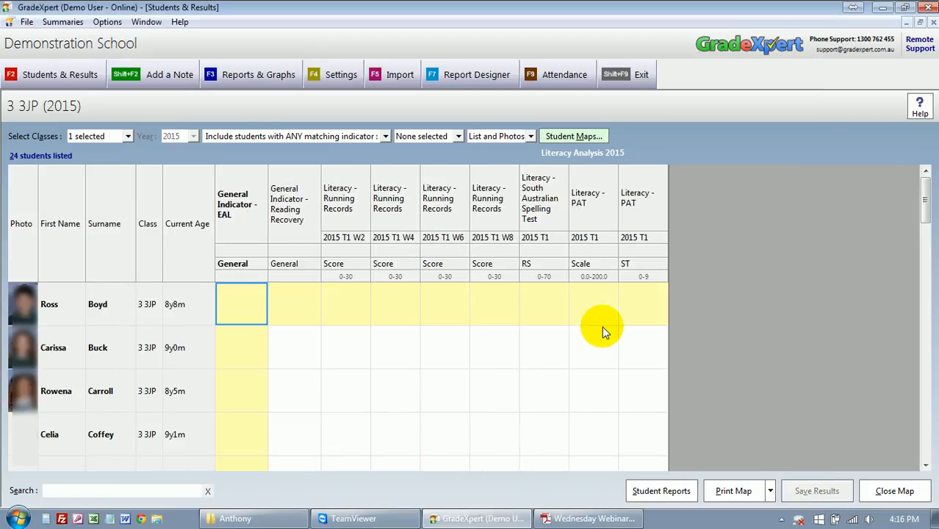
- Set the student display of the map to List Only
click(298, 301)
mouse_move(930, 205)
mouse_down()
mouse_move(918, 420)
mouse_move(924, 199)
mouse_up()
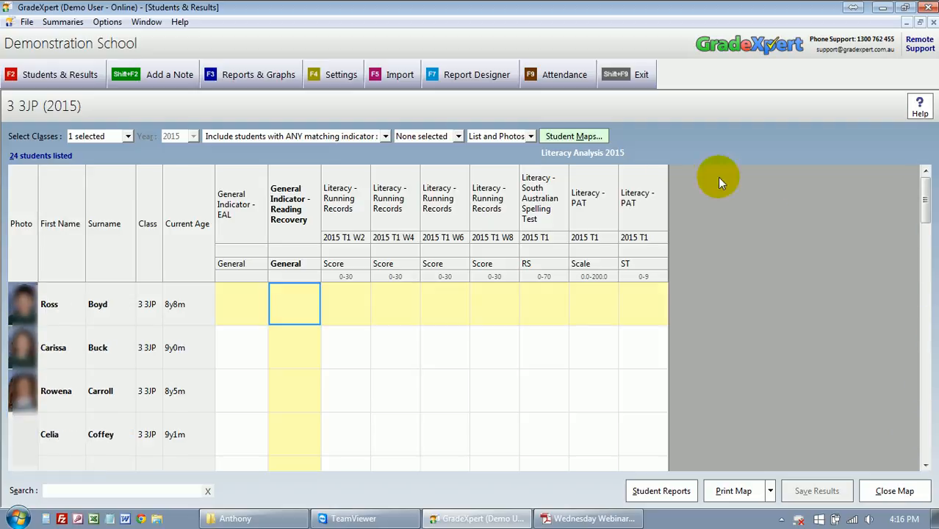
click(482, 139)
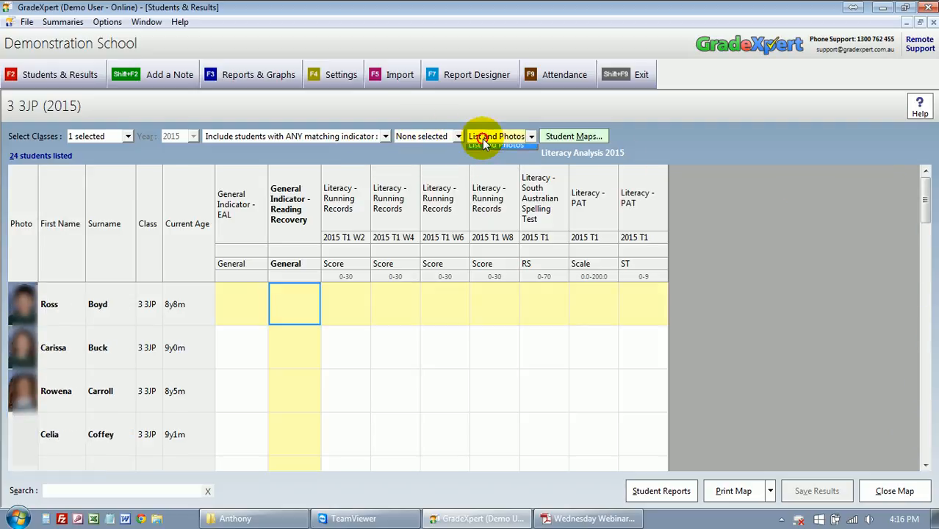
click(482, 150)
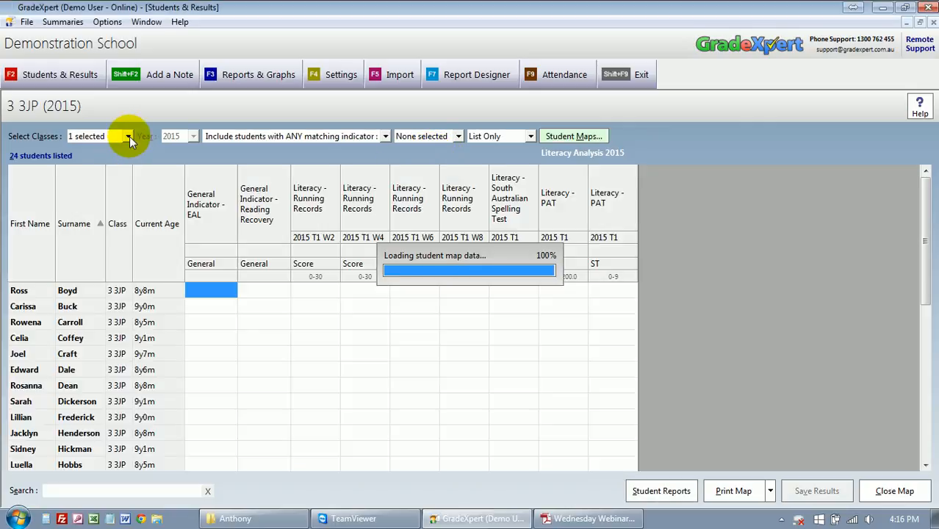
- Extend the map's class selection to all Grade 3 classes
click(129, 137)
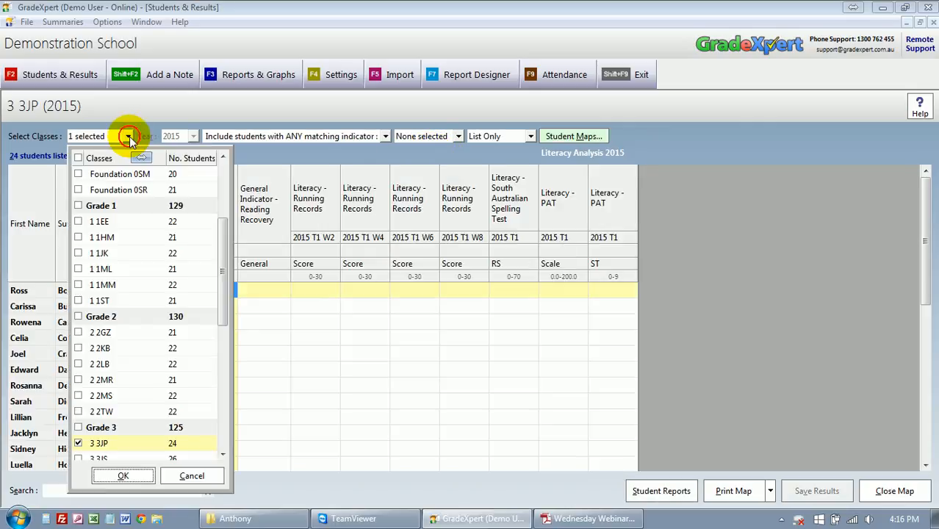
click(79, 428)
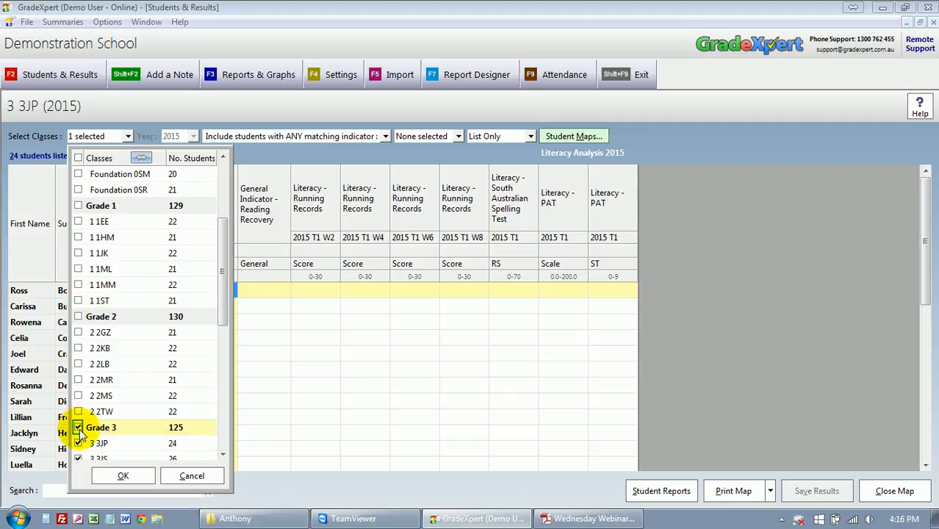
scroll(136, 432, down, 2)
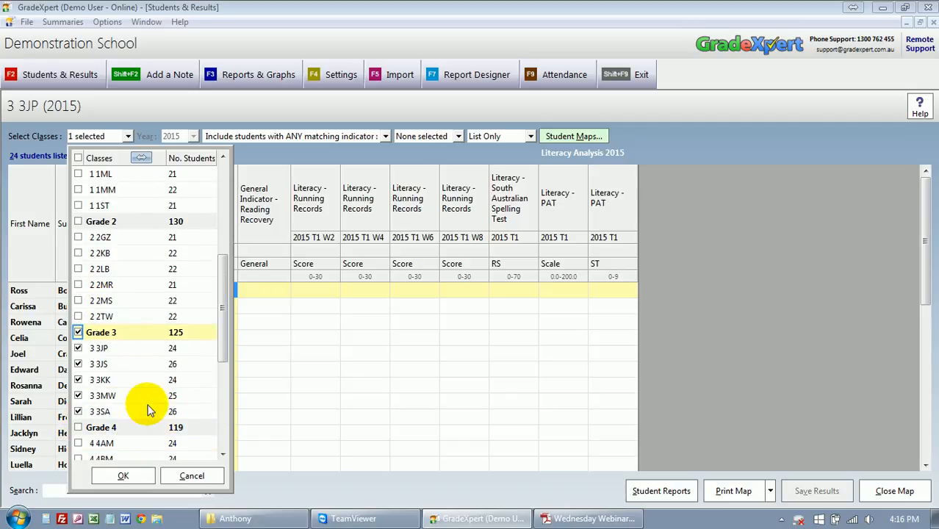
click(124, 475)
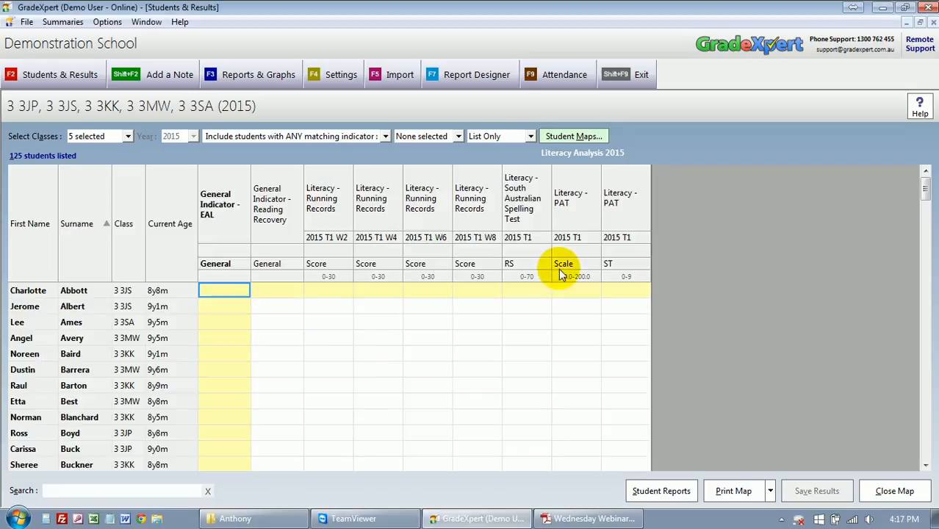
- Look over the EAL and Reading Recovery indicator columns in the Grade 3 student list
mouse_move(924, 190)
mouse_down()
mouse_move(902, 441)
mouse_move(917, 409)
mouse_move(924, 192)
mouse_up()
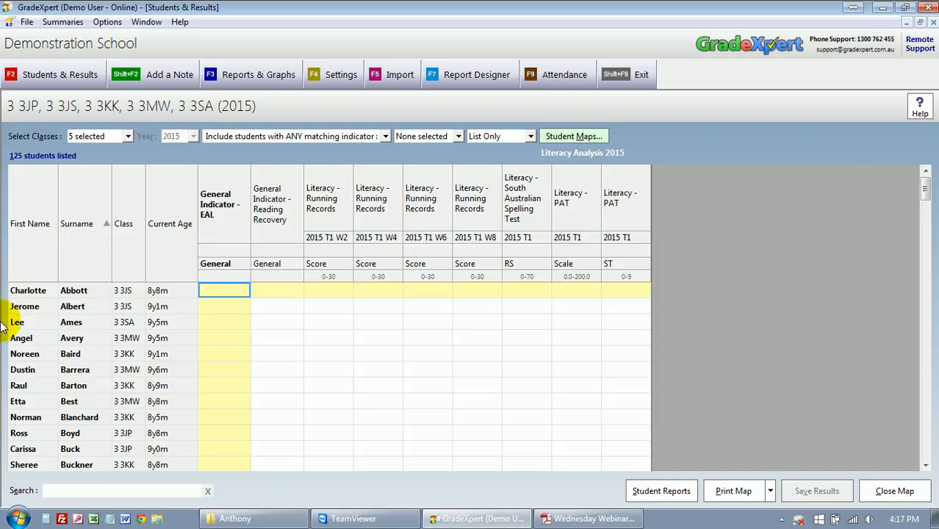
click(225, 323)
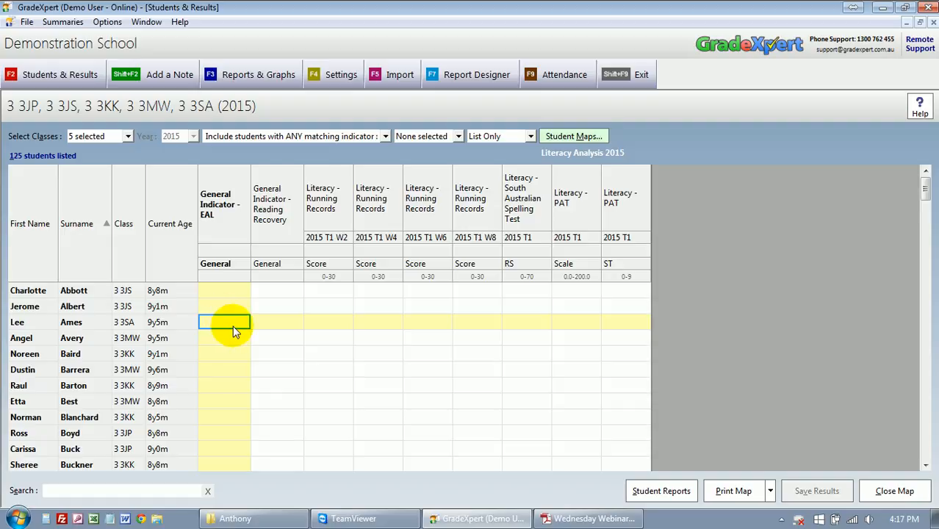
click(268, 371)
click(269, 402)
click(278, 435)
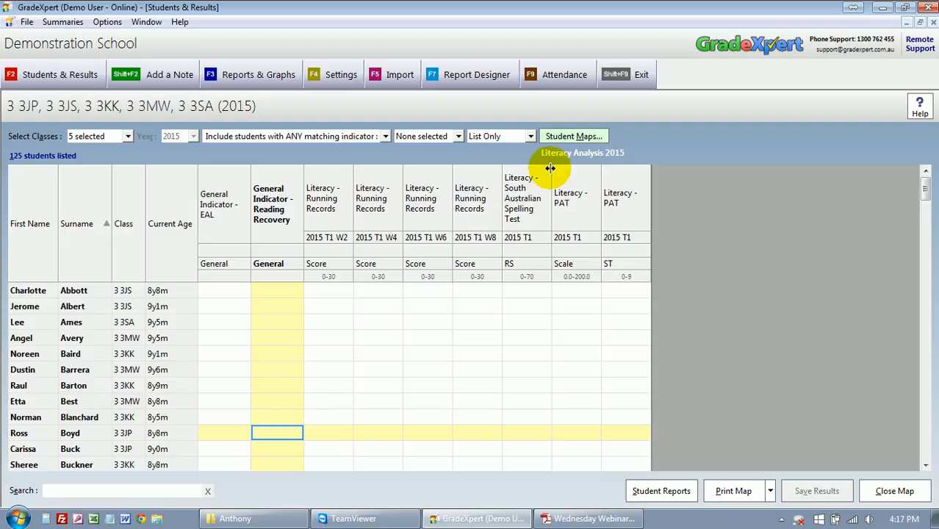
- Open the settings of the Literacy Analysis 2015 map and view the month choices for the first Running Records item
click(574, 138)
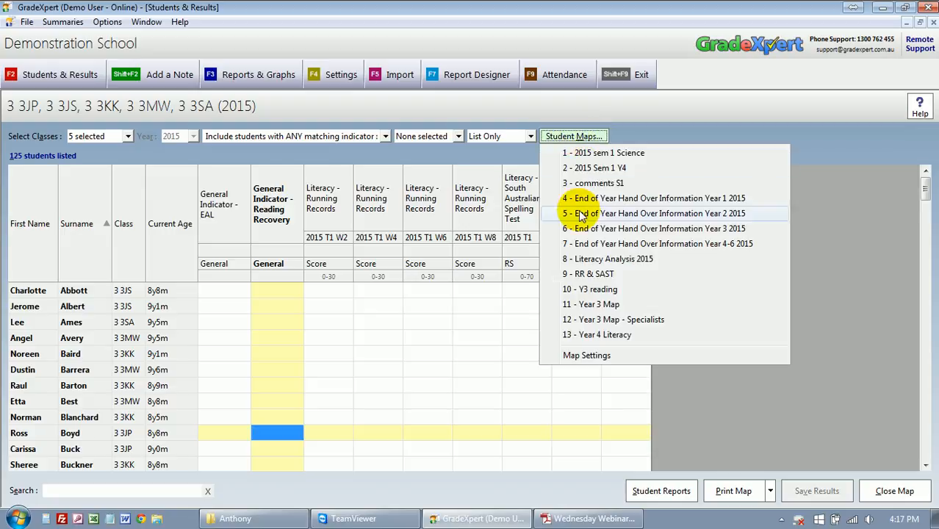
click(591, 356)
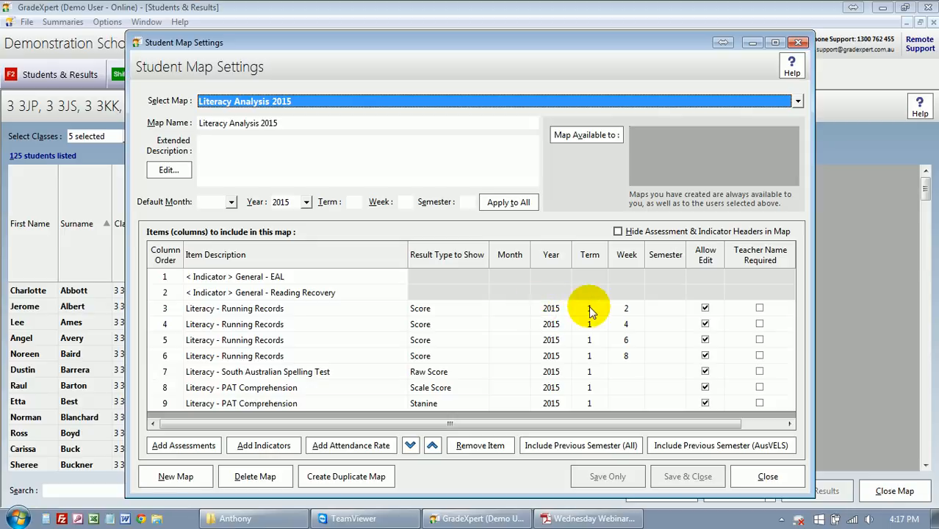
click(590, 309)
click(624, 309)
key(Tab)
click(524, 309)
click(524, 309)
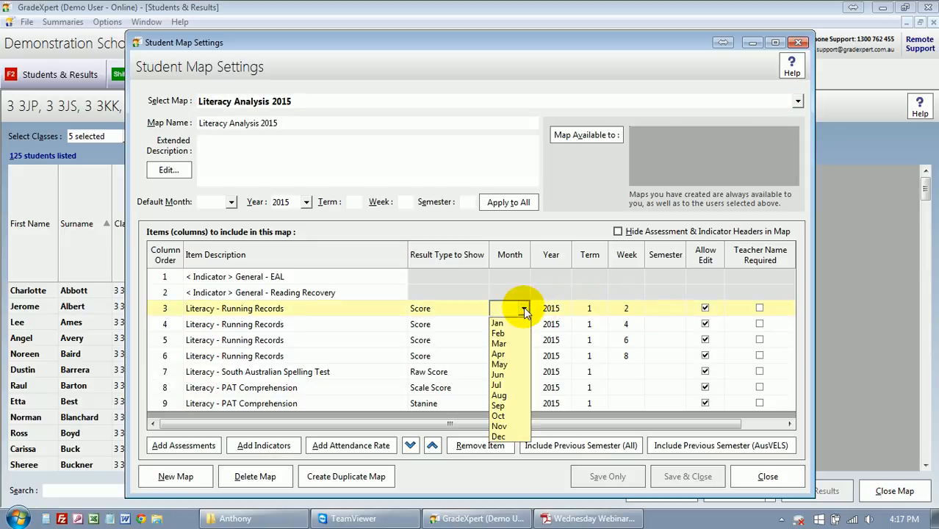
click(551, 309)
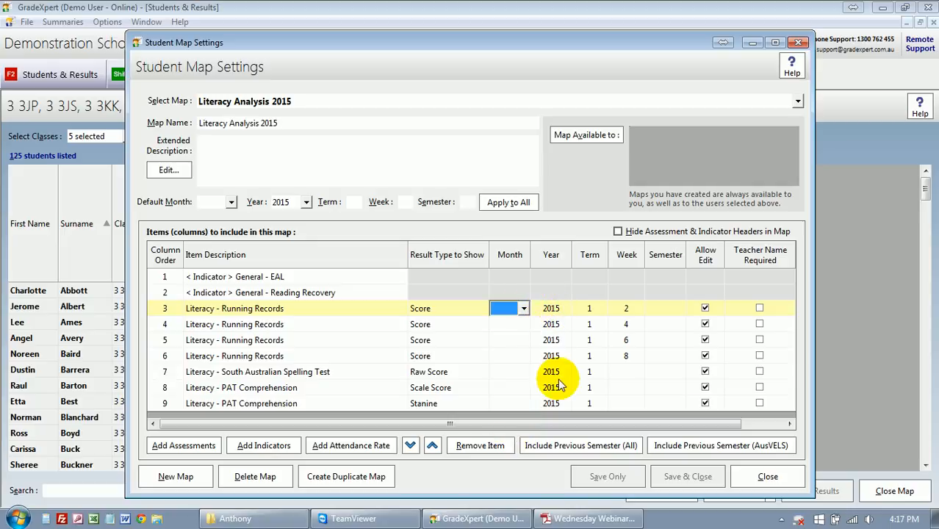
- Clear the term of the South Australian Spelling Test item and set its month to May
click(514, 372)
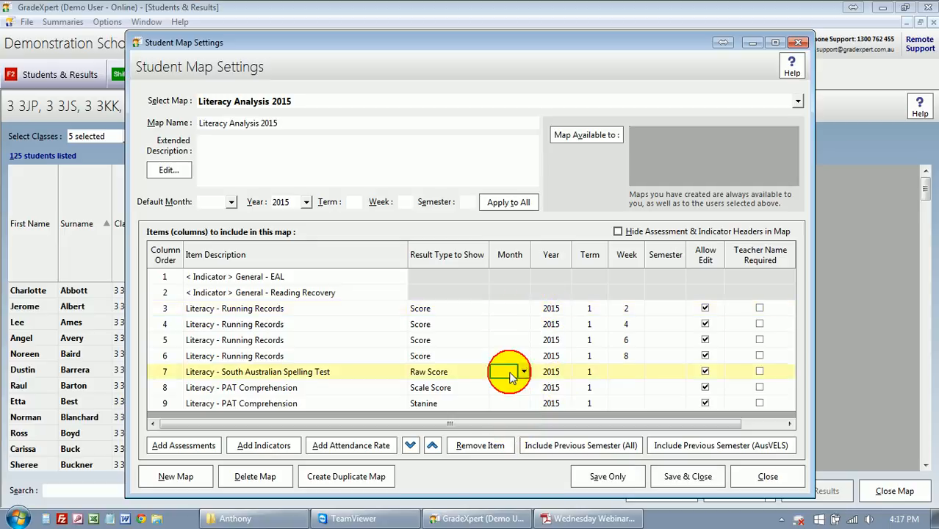
click(589, 373)
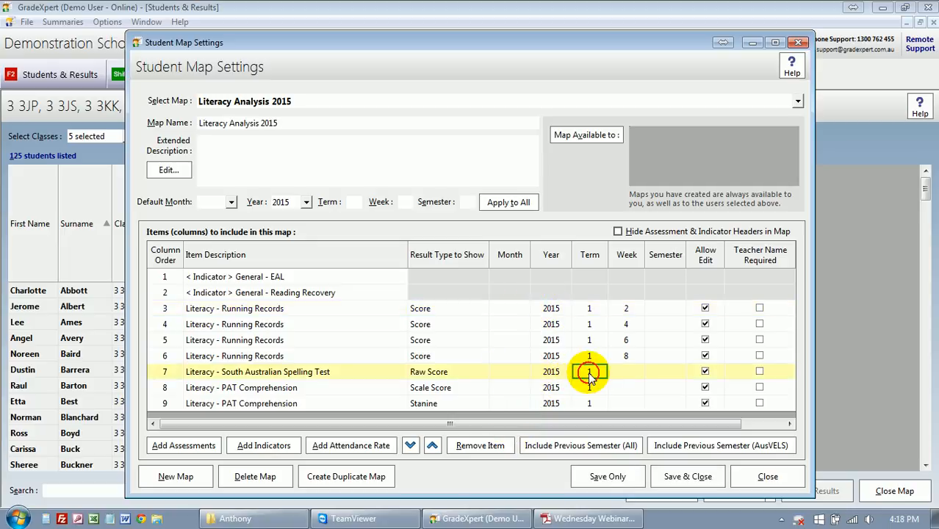
click(589, 373)
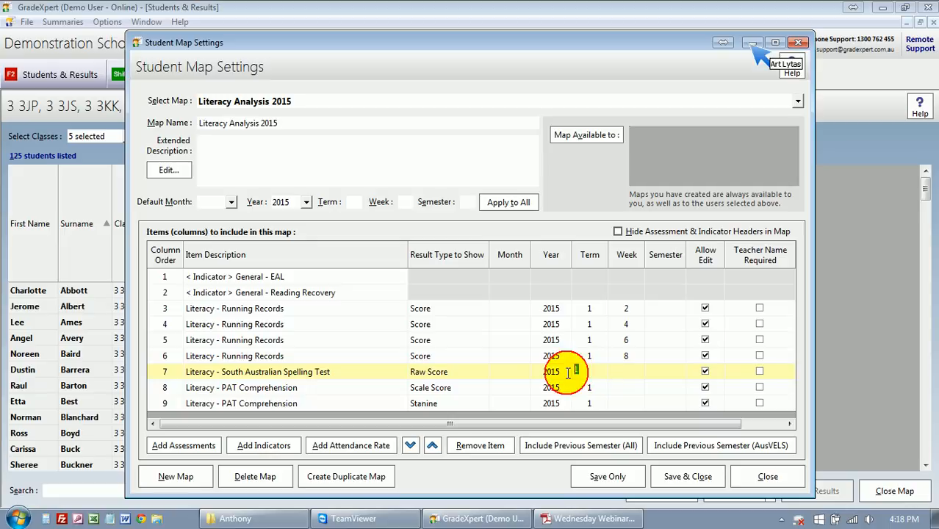
click(519, 374)
click(524, 375)
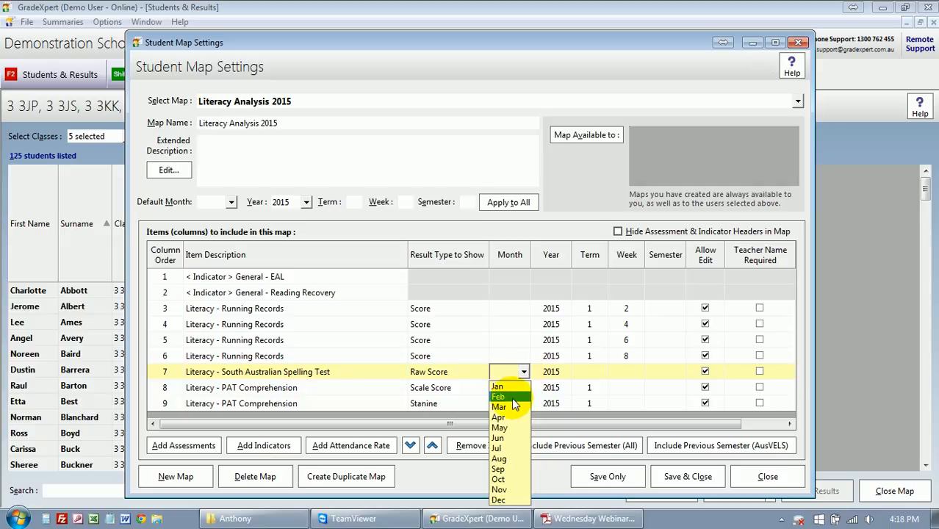
click(506, 427)
click(549, 373)
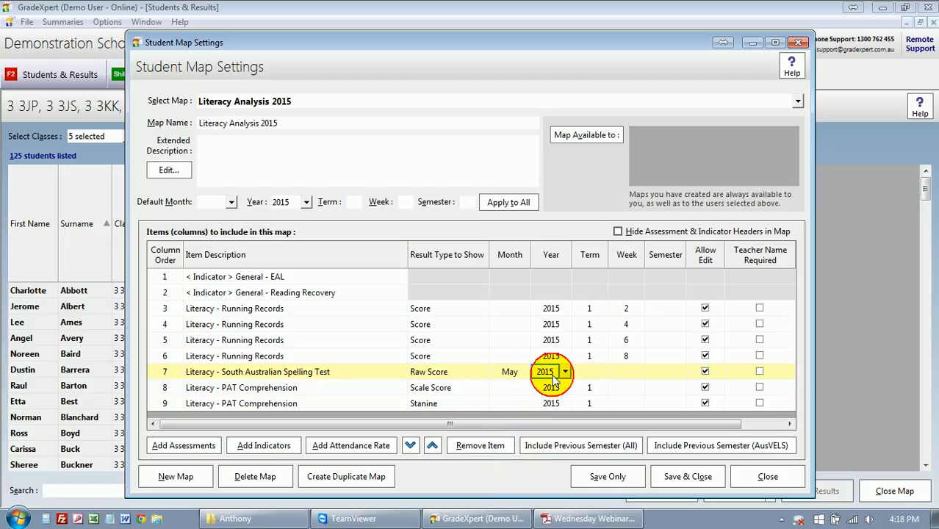
click(589, 373)
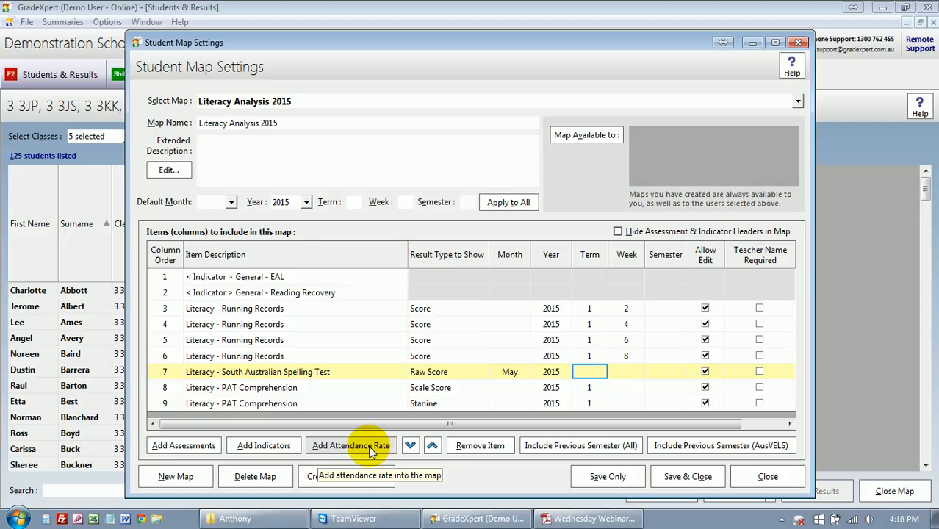
- Add an Attendance Rate item to the map and set its semester to 1
click(310, 294)
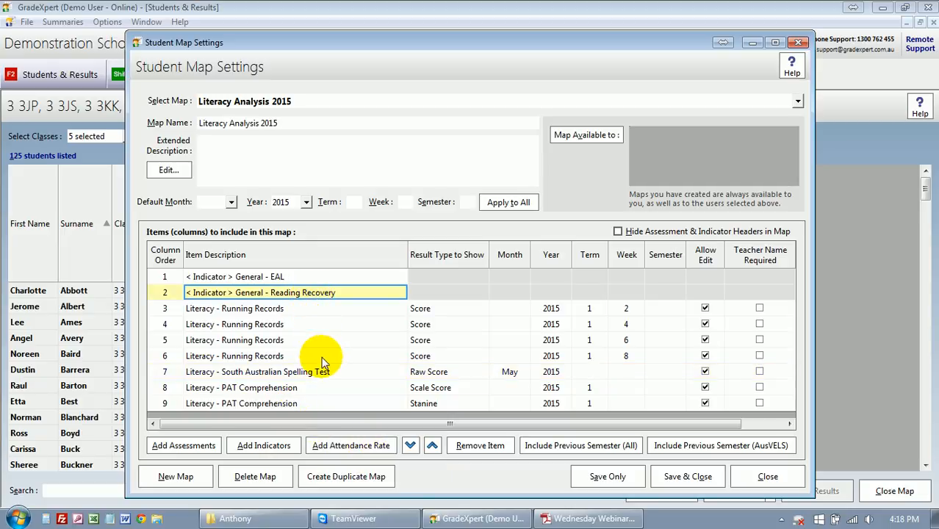
click(347, 450)
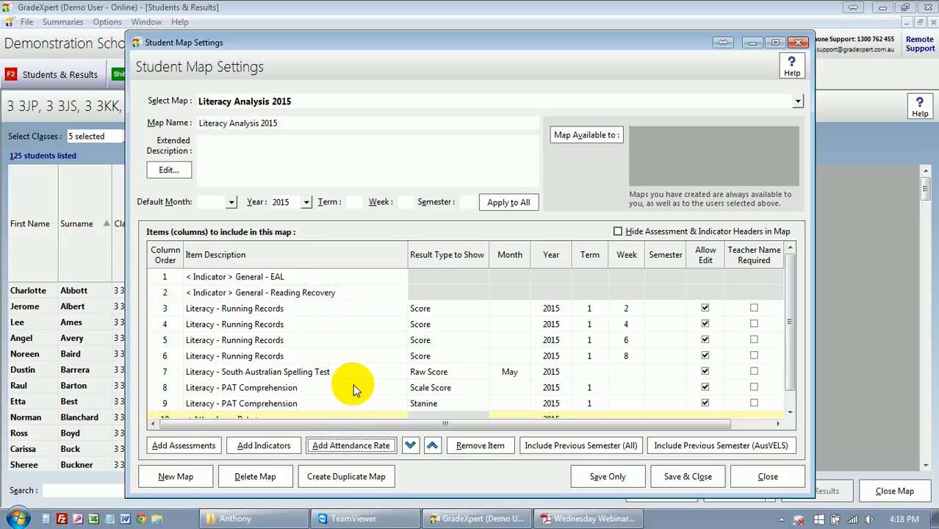
click(319, 419)
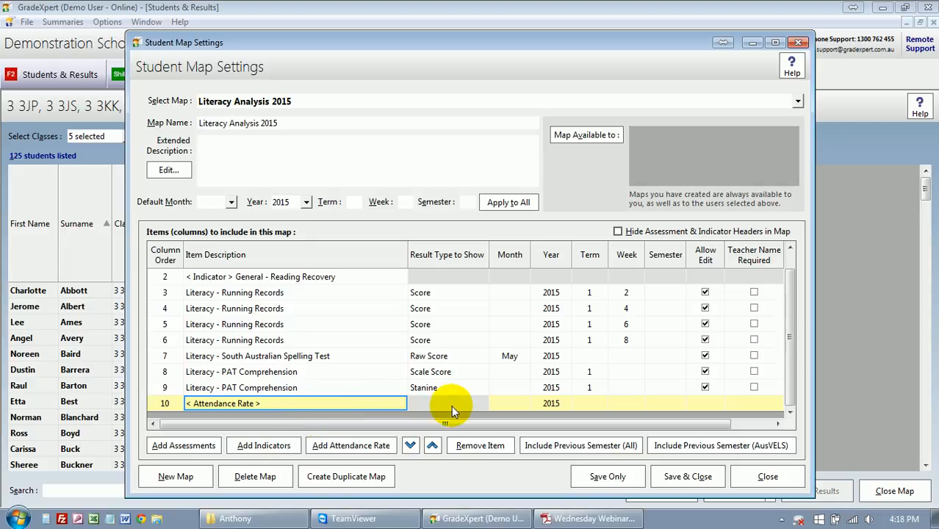
click(550, 404)
click(587, 403)
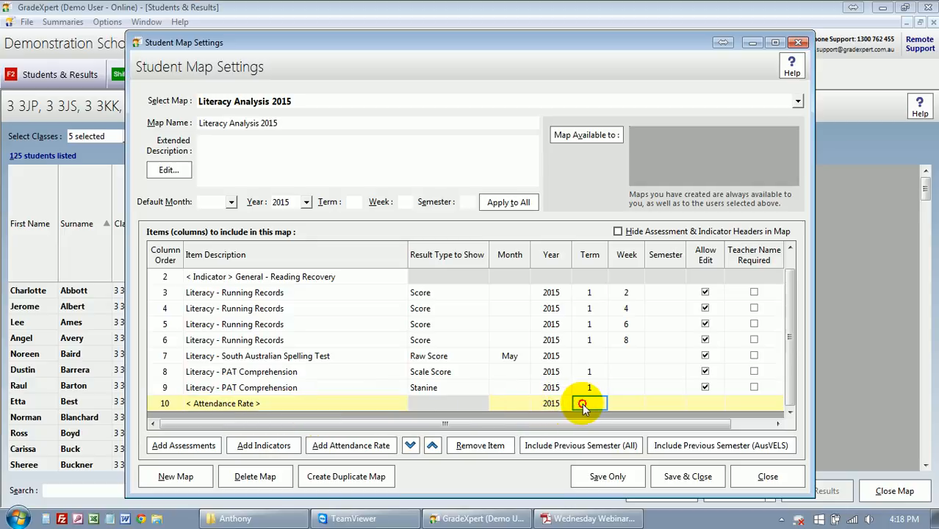
click(652, 409)
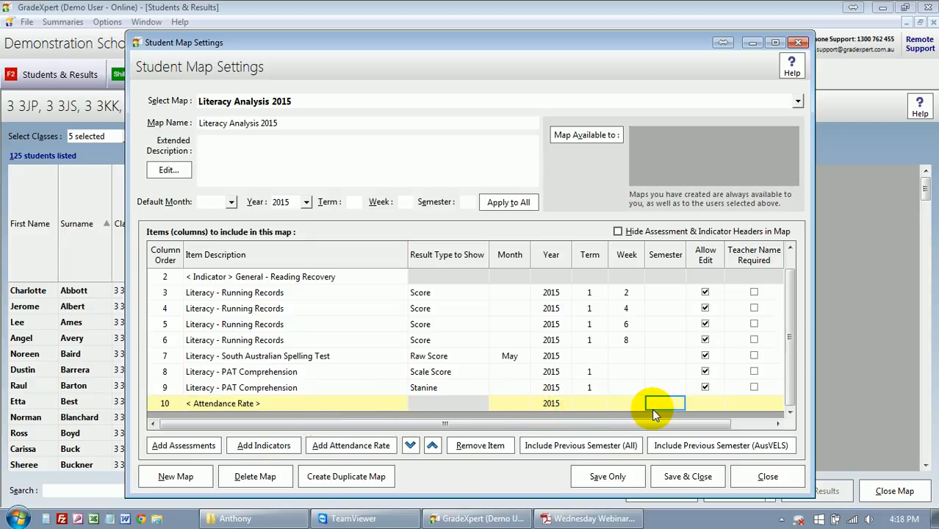
text(1)
click(220, 403)
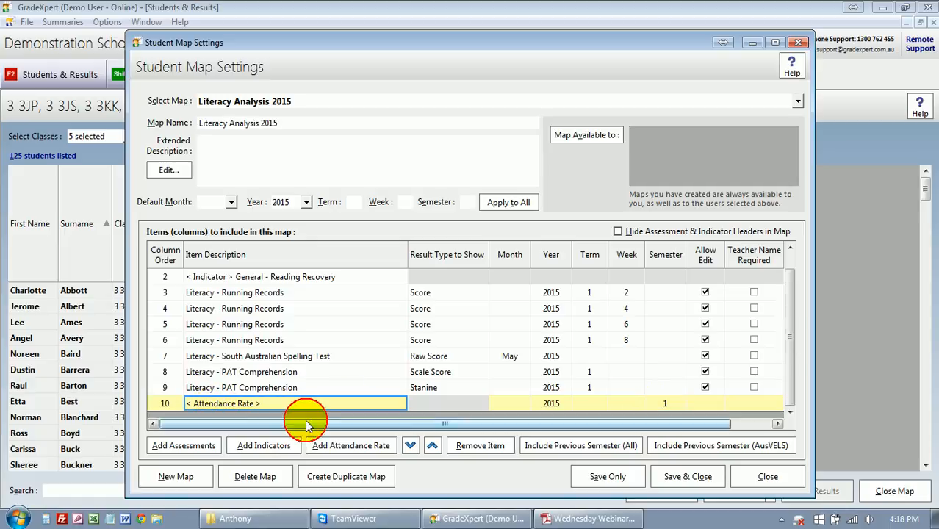
- Move the Attendance Rate item up to column 3, directly after the Reading Recovery indicator, and save and close the map settings
click(433, 446)
click(433, 446)
click(433, 446)
click(433, 446)
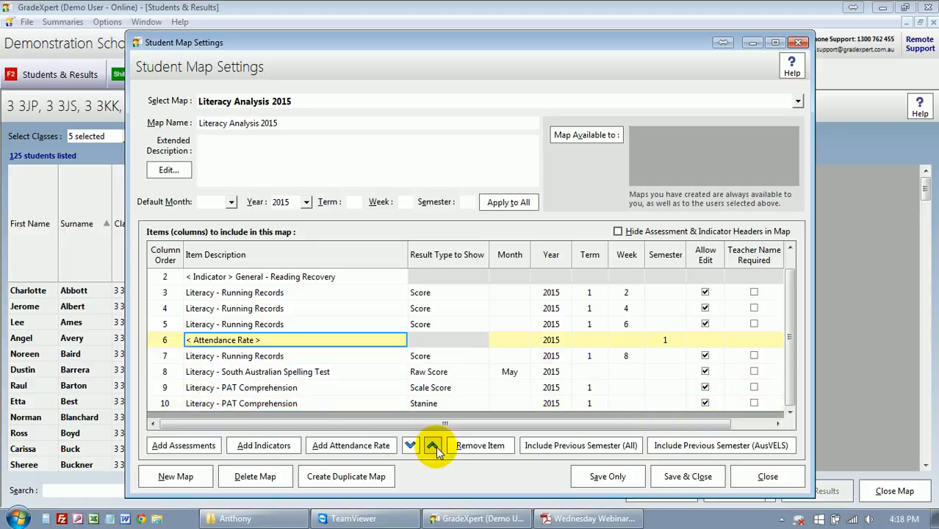
click(433, 446)
click(433, 446)
click(433, 446)
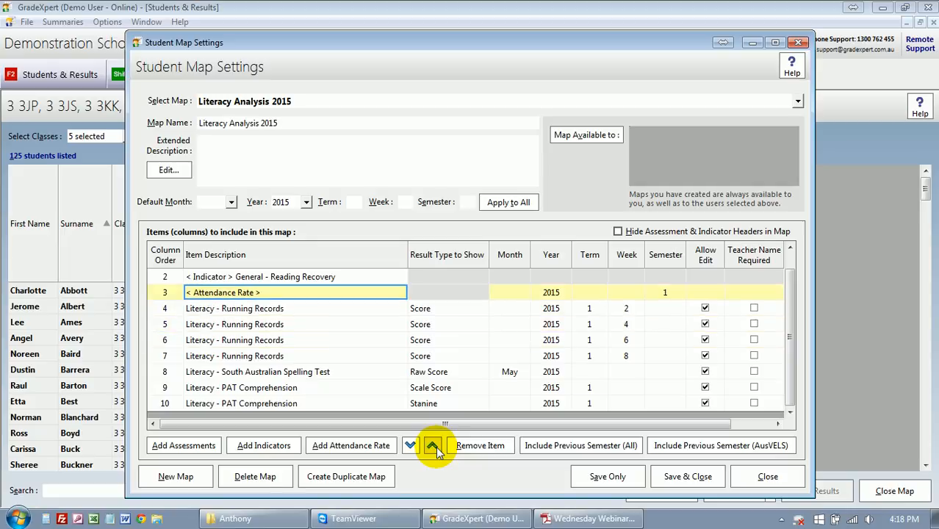
click(667, 480)
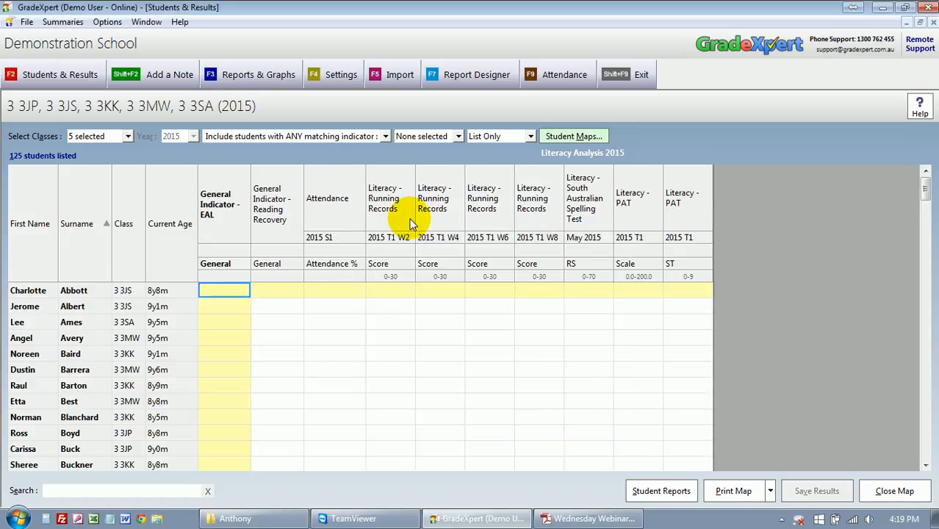
- Check the Attendance column, and limit the class selection to 3SA only
click(333, 290)
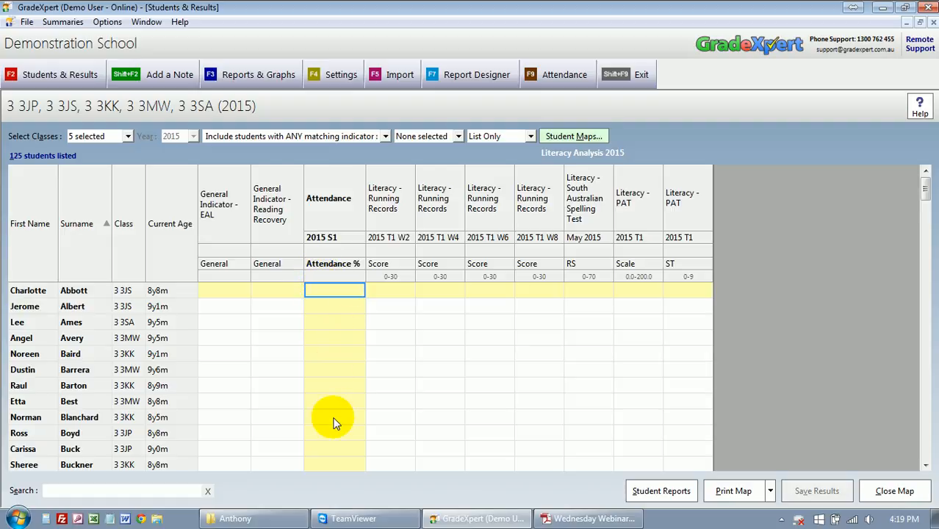
click(128, 136)
scroll(194, 321, down, 3)
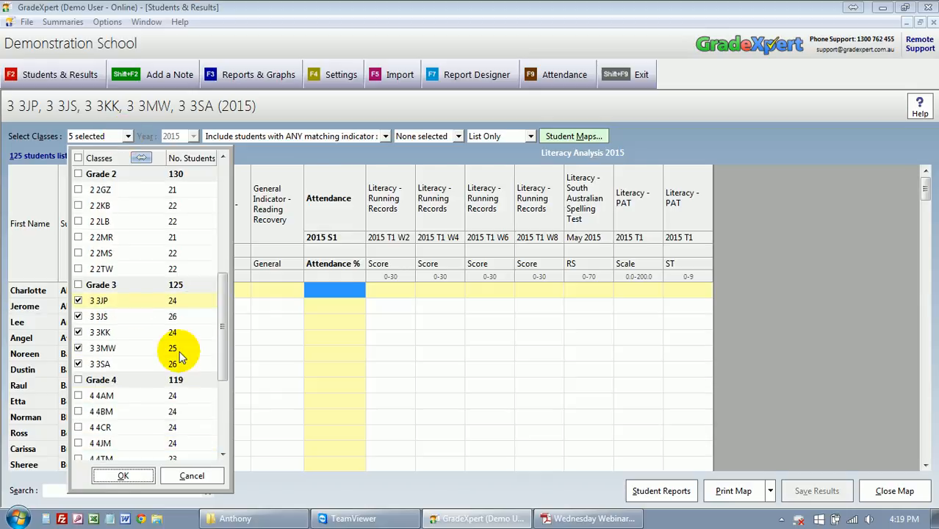
click(99, 289)
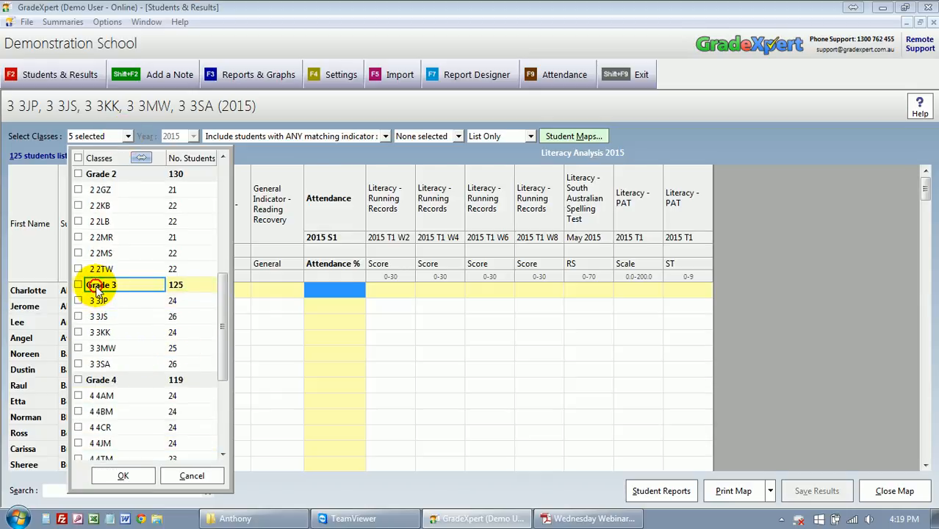
click(109, 365)
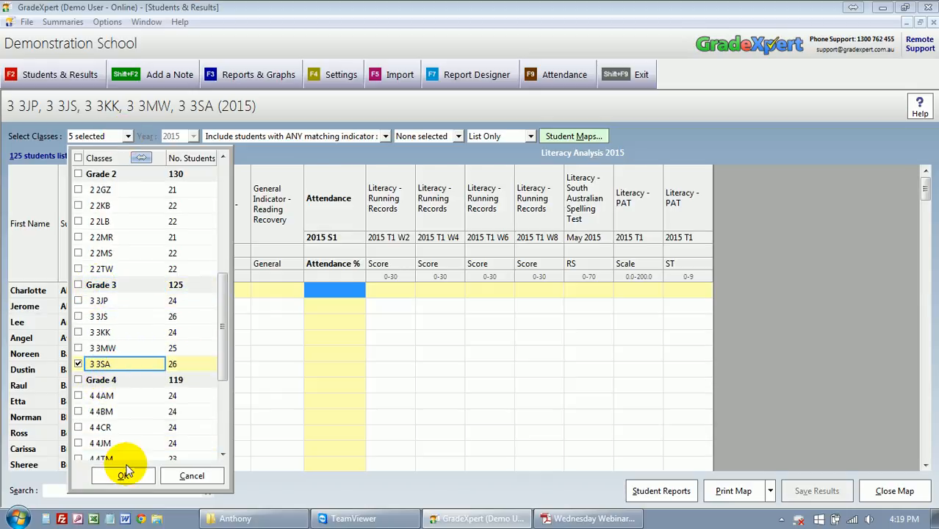
click(122, 476)
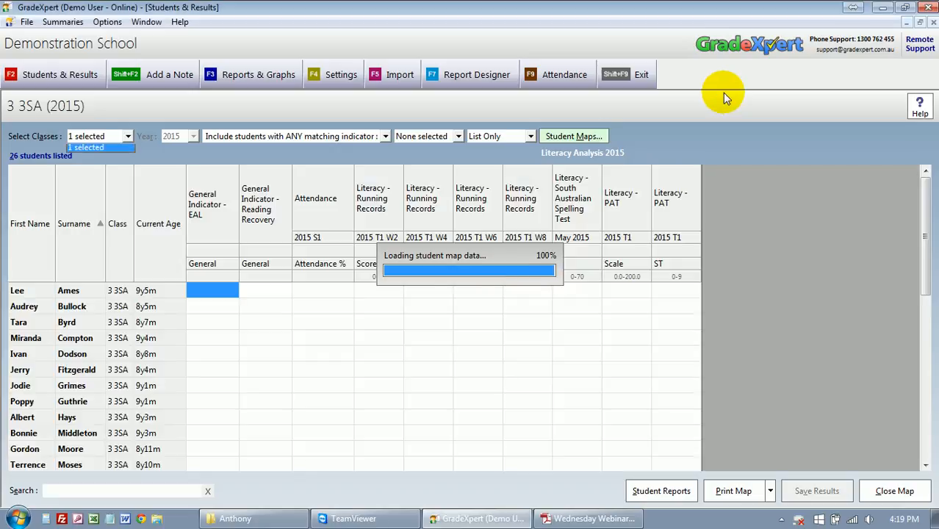
- Open the student map End of Year Hand Over Information Year 3 2015 and narrow its Literacy - SRA column
click(575, 137)
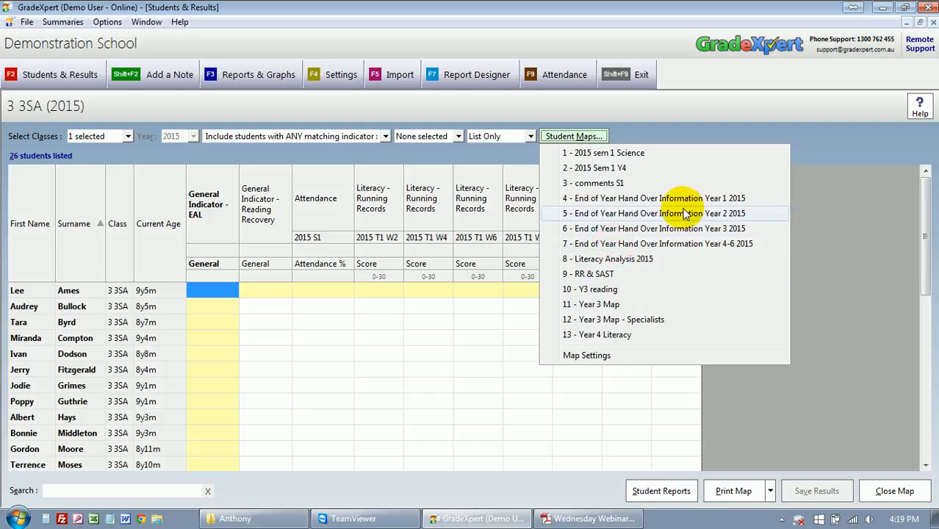
click(636, 231)
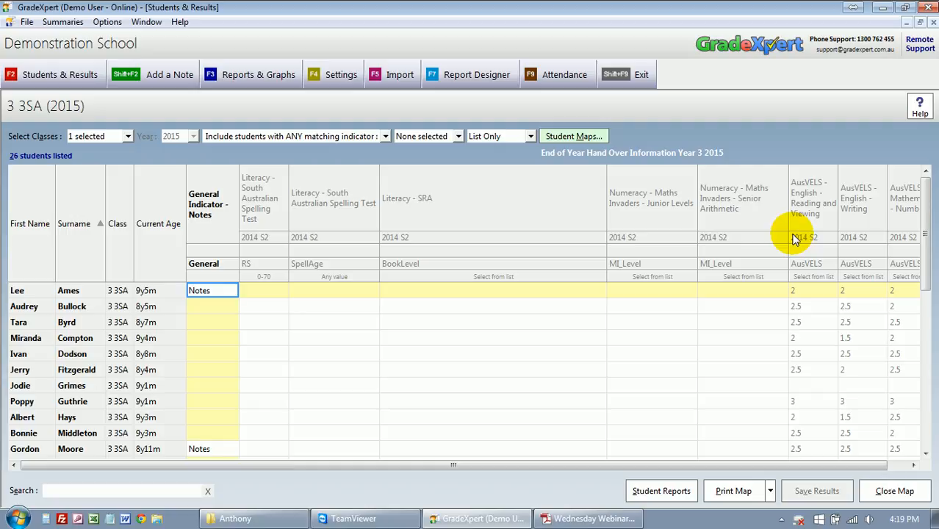
drag(605, 198, 464, 211)
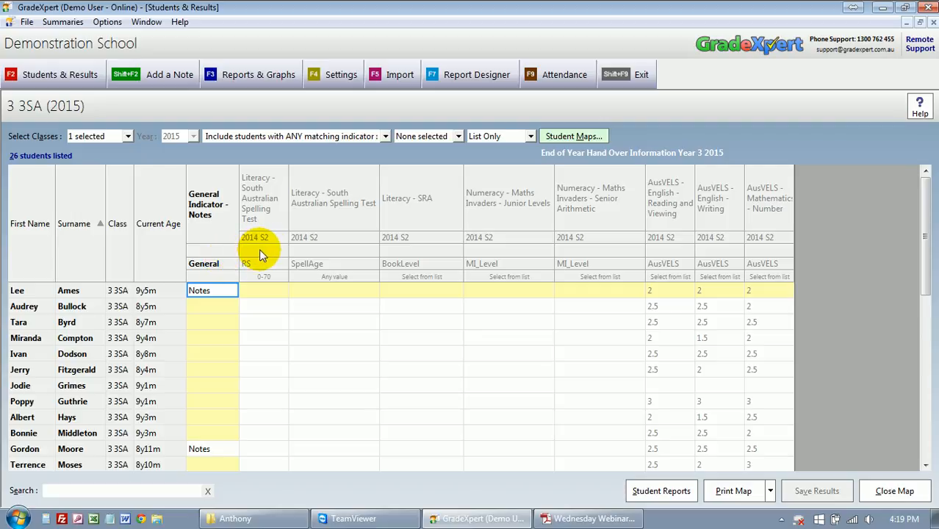
- Look over the 2014 S2 spelling, SRA, Maths Invaders and AusVELS columns for the 3SA students
click(260, 288)
click(304, 290)
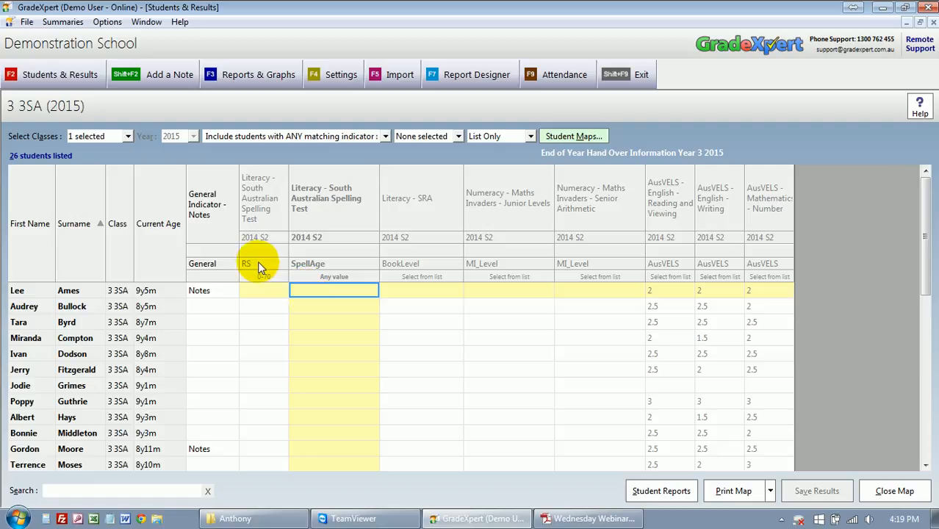
click(389, 289)
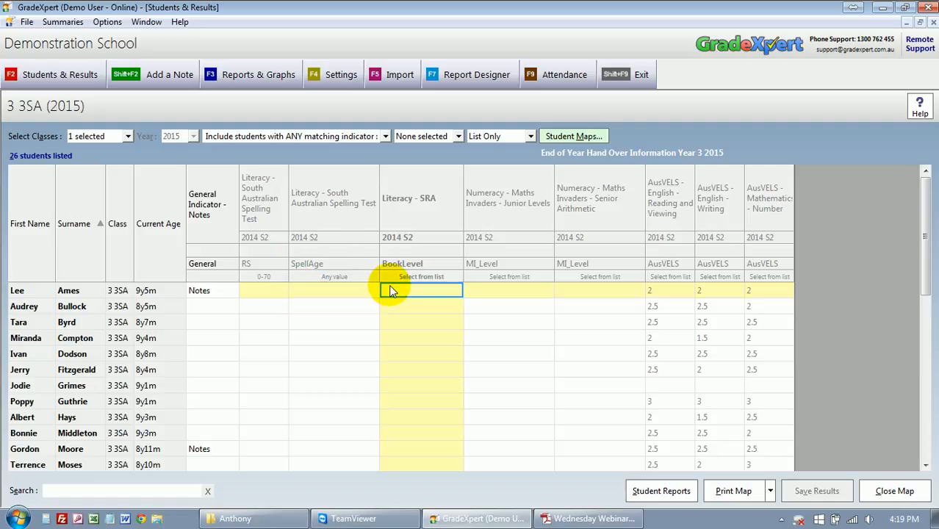
click(481, 289)
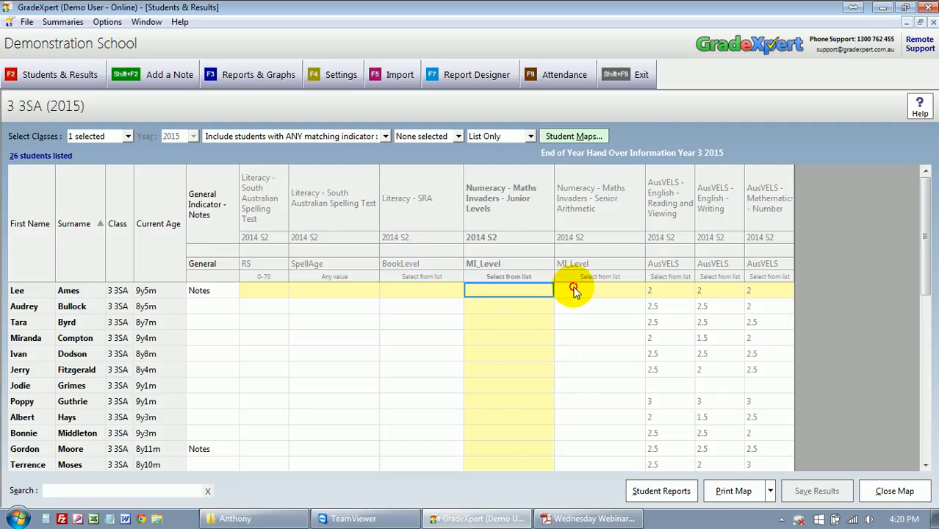
click(610, 291)
click(658, 292)
click(709, 293)
click(751, 293)
drag(923, 248, 917, 347)
drag(918, 361, 917, 231)
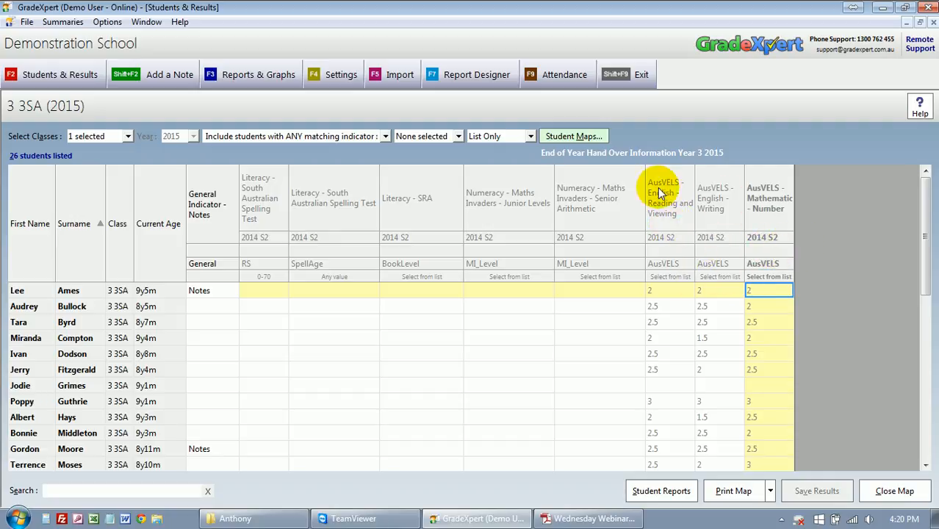
- Sort the students by AusVELS English Writing, review the results, and re-sort them by AusVELS English Reading and Viewing
click(721, 216)
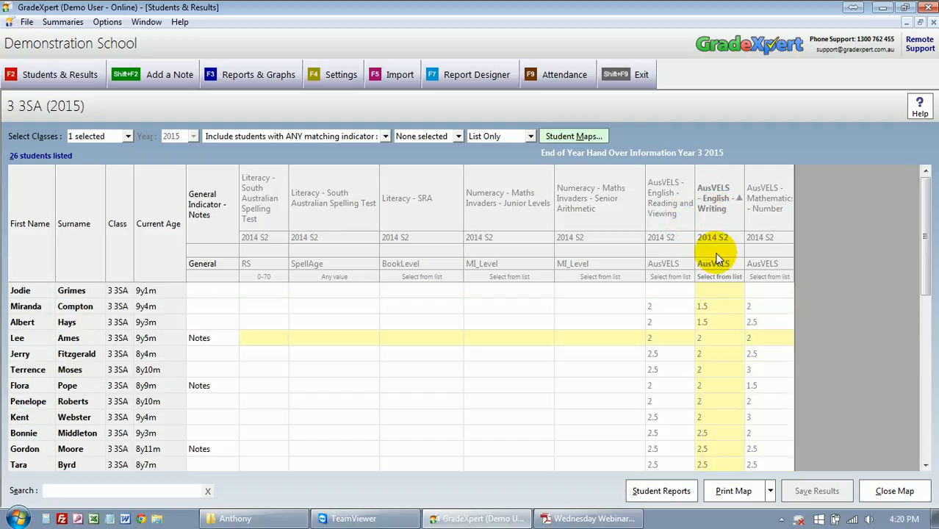
click(713, 323)
click(715, 333)
click(715, 386)
click(717, 417)
click(719, 435)
scroll(719, 441, down, 1)
scroll(718, 439, down, 5)
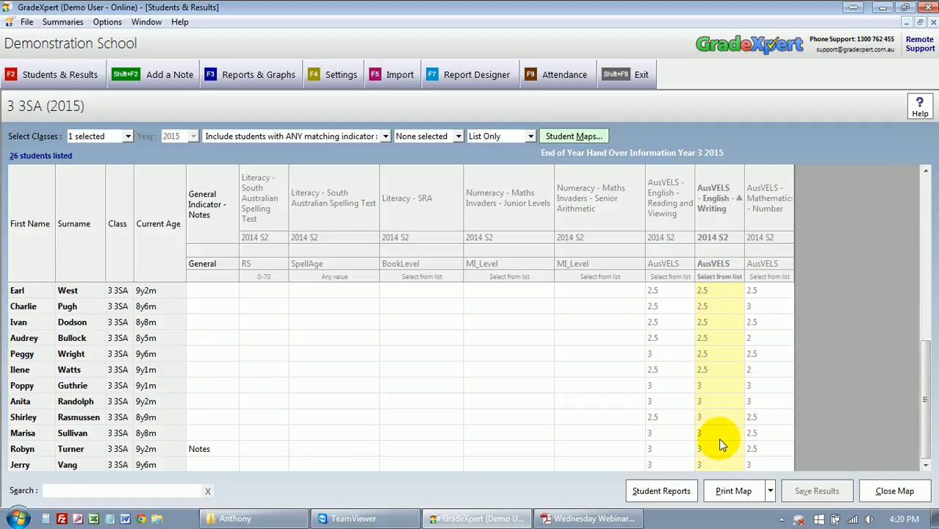
scroll(719, 427, up, 5)
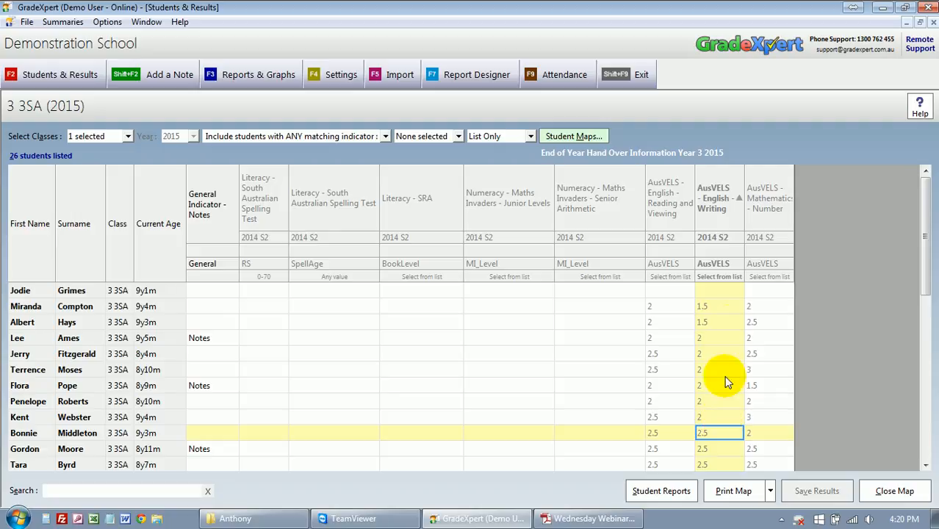
click(672, 211)
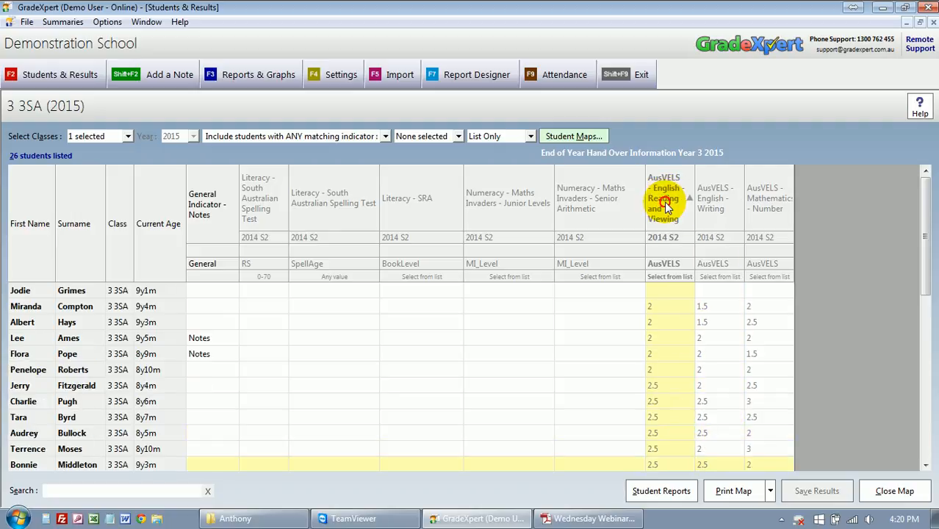
- Sort the students by AusVELS English Reading and Viewing in descending order, review the highest results, and return to ascending order
click(668, 208)
click(666, 209)
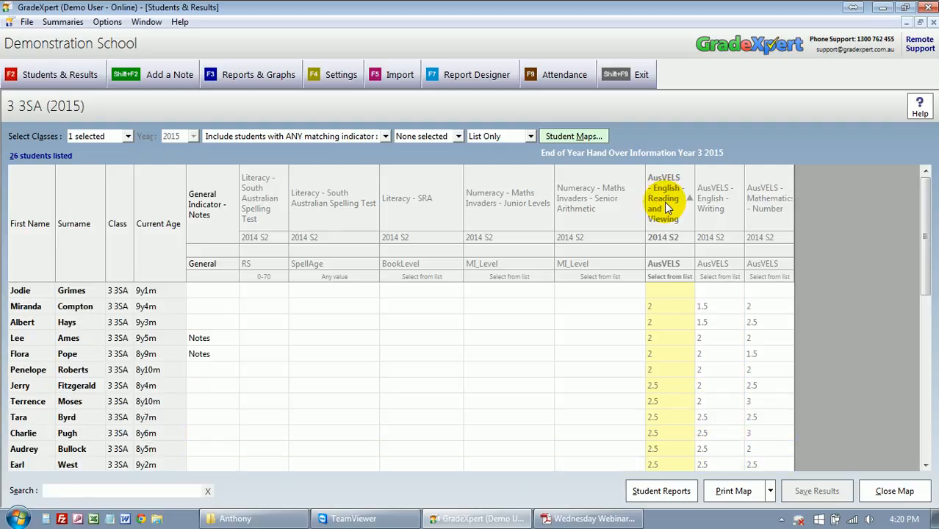
click(666, 206)
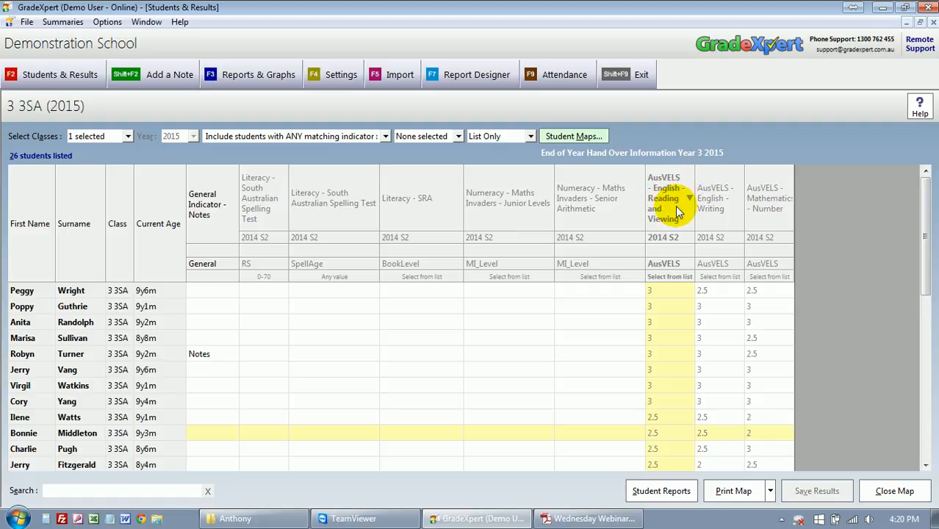
click(665, 291)
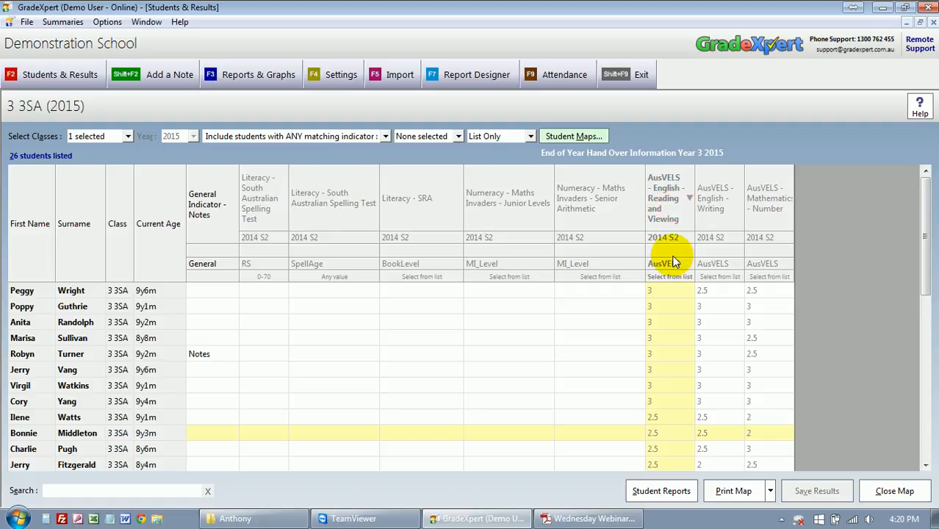
click(664, 306)
click(665, 322)
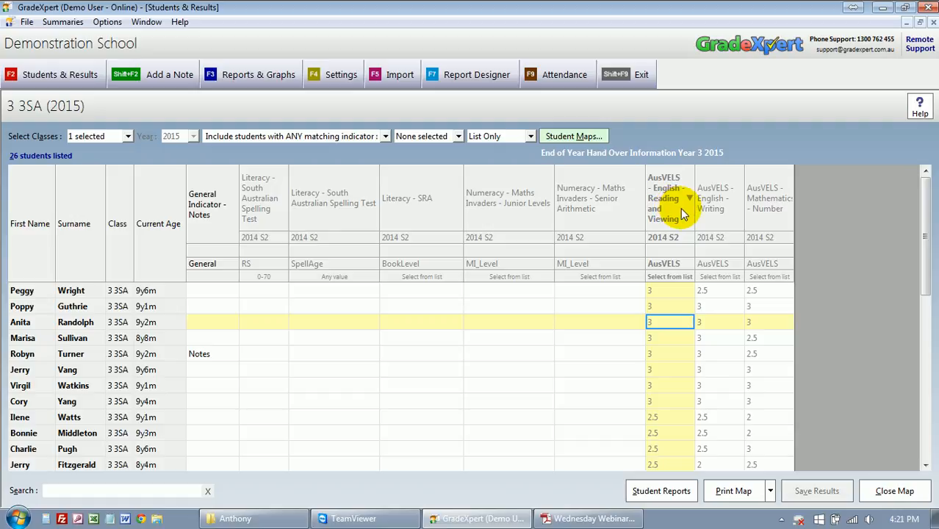
click(681, 208)
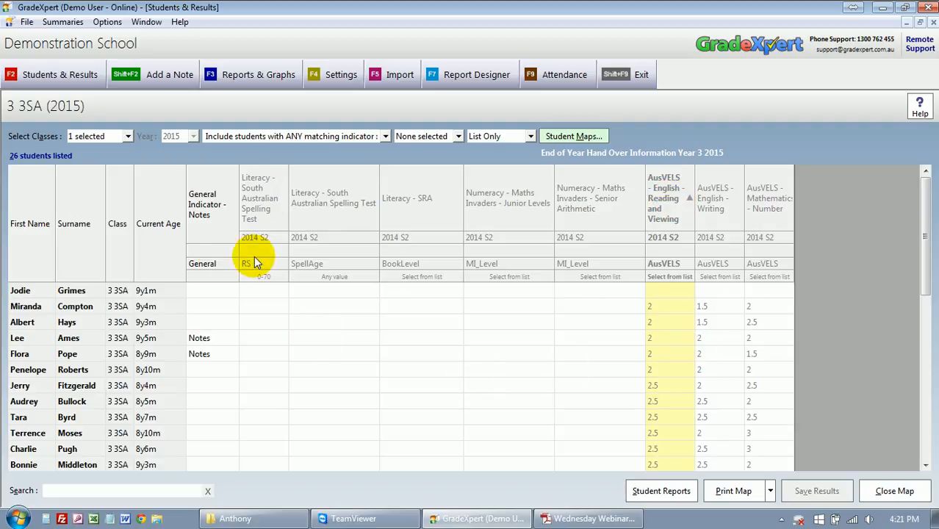
- Sort students with General Indicator notes first, and view the second listed student's AusVELS English Reading and Viewing result details
click(199, 230)
click(199, 231)
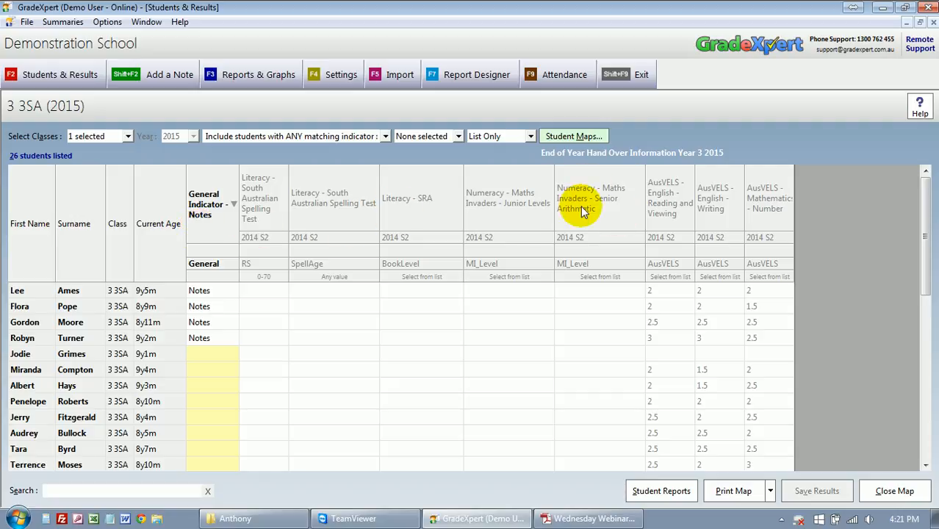
click(666, 309)
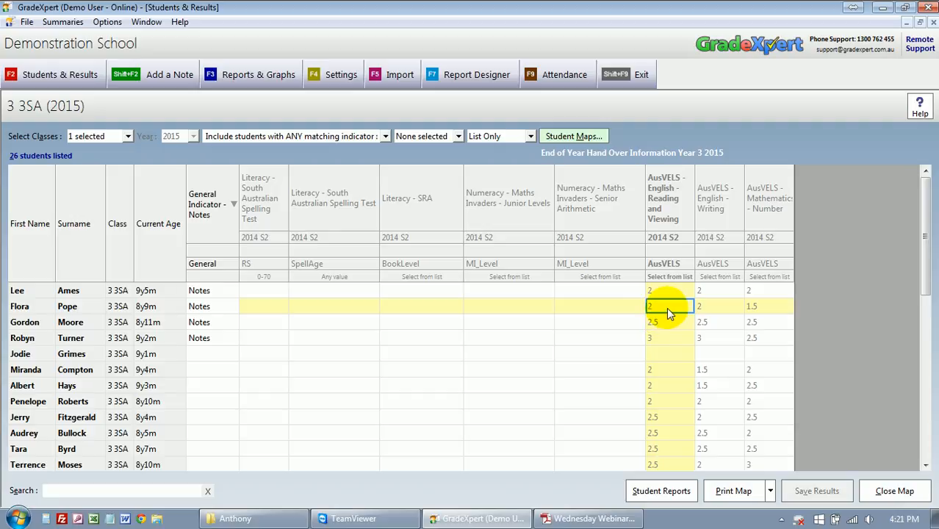
click(667, 308)
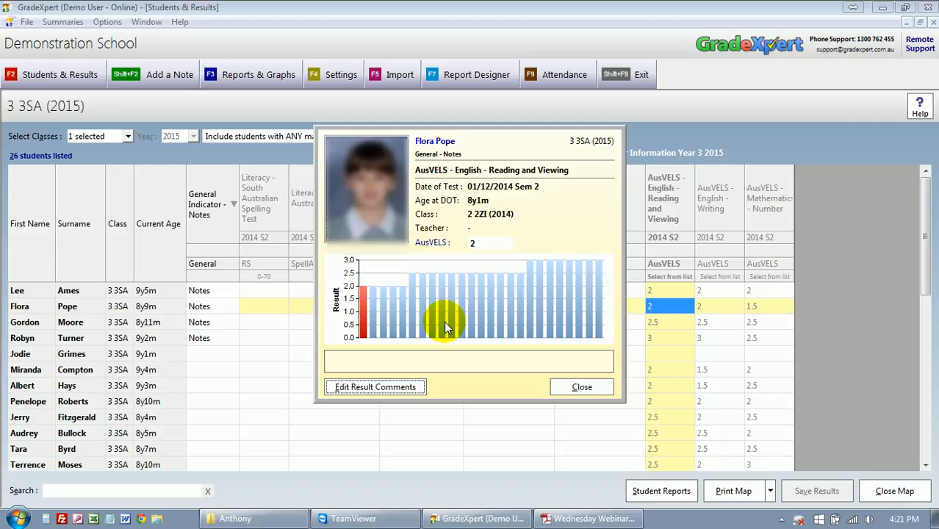
click(558, 387)
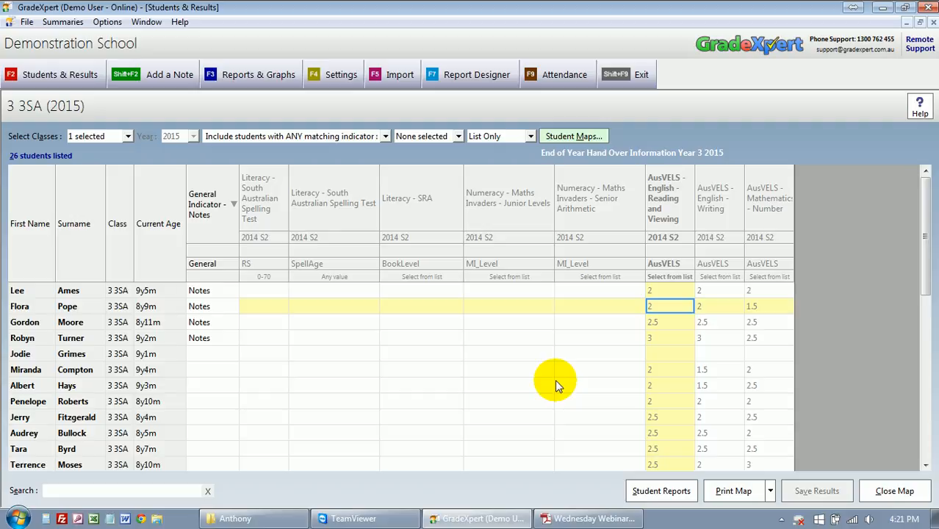
- Open the student map Year 3 Map and read the result details and comment behind the Running Records score of 30
click(583, 140)
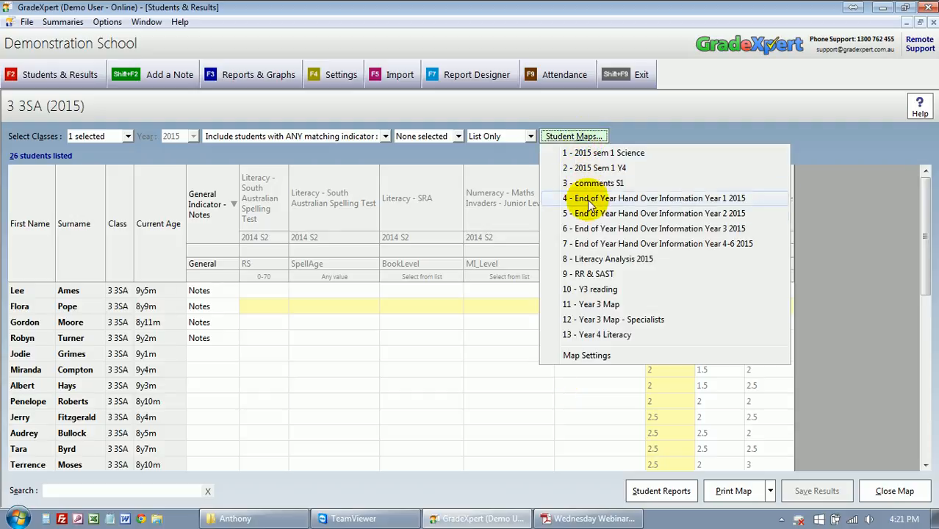
click(635, 305)
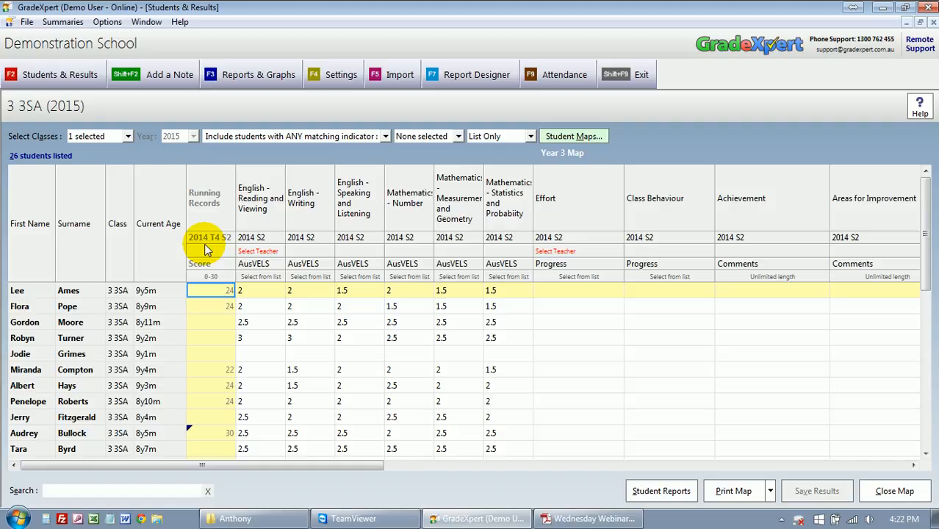
click(195, 431)
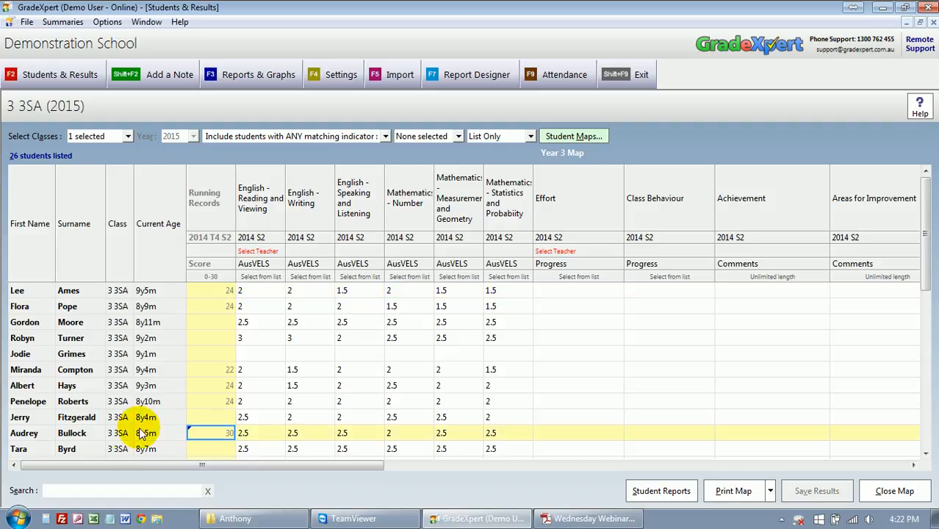
double_click(212, 436)
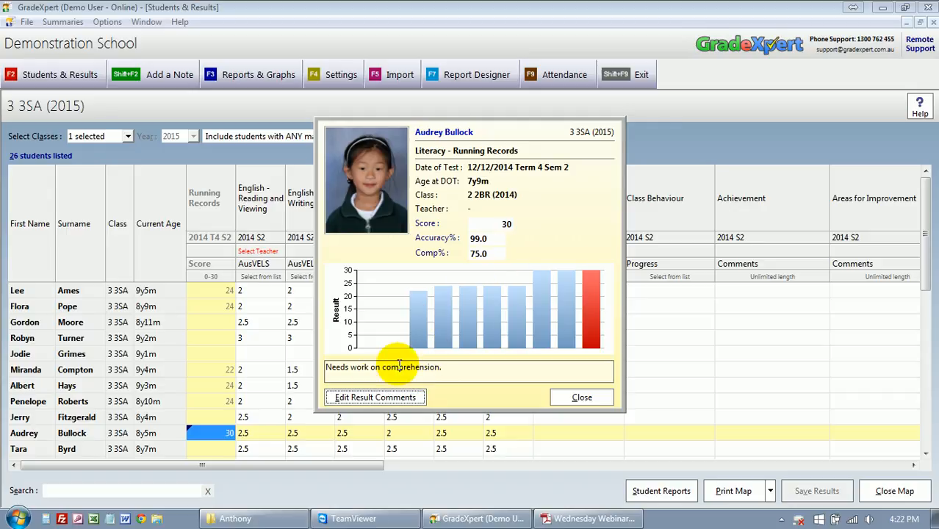
drag(325, 368, 447, 366)
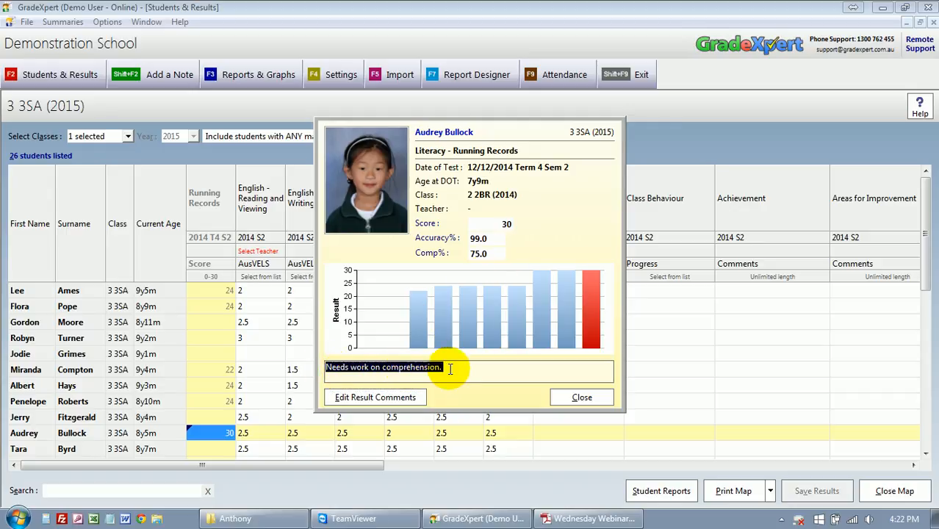
click(451, 368)
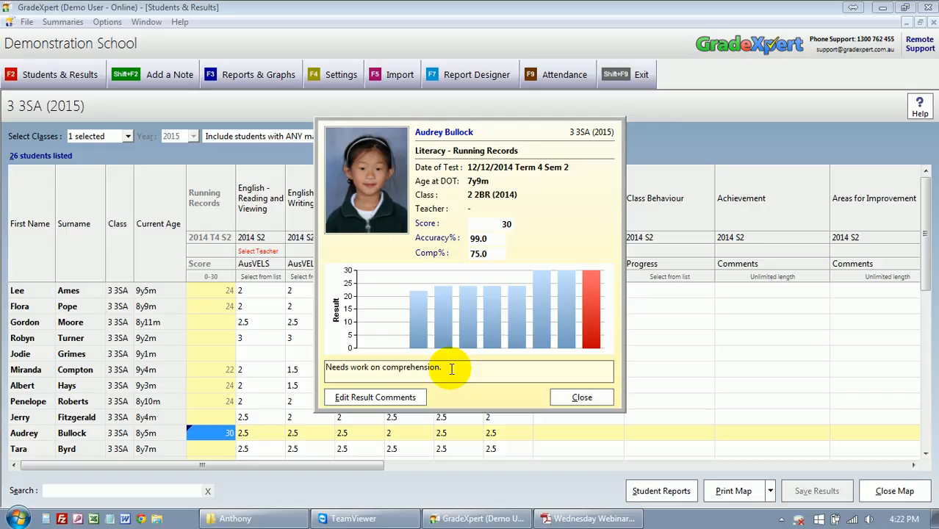
click(572, 396)
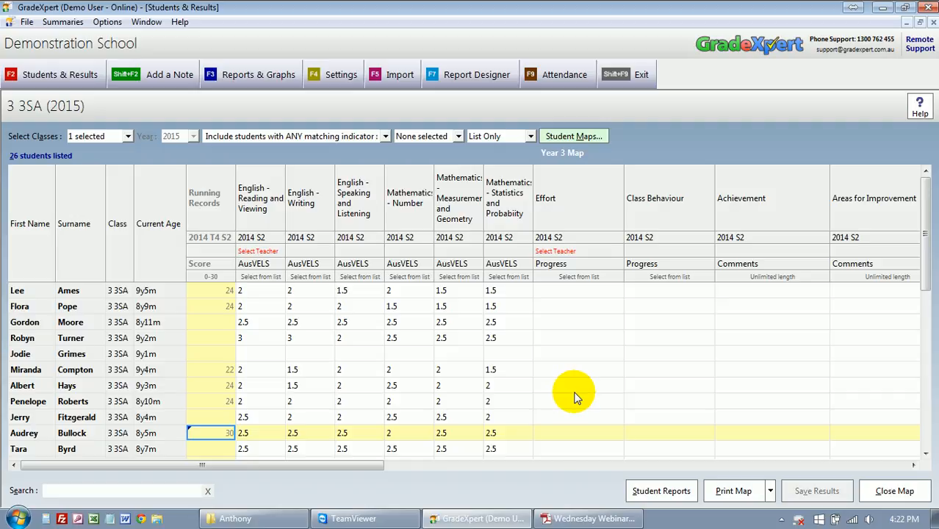
- Look across the first student's 2014 S2 results, from English Reading and Viewing to the work habits and comment columns
click(261, 289)
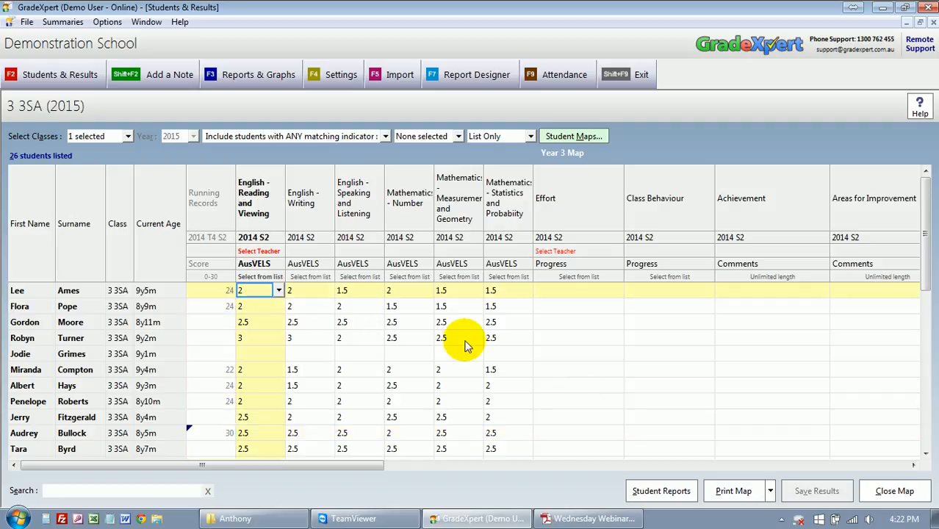
key(Tab)
key(Tab)
key(Tab)
key(Tab)
key(Tab)
key(Tab)
key(Tab)
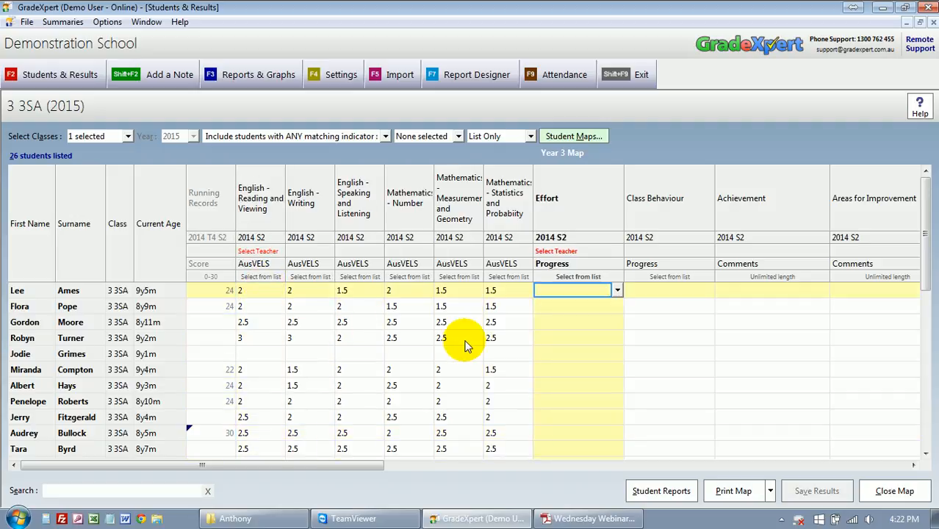
key(Tab)
key(Tab)
key(Tab)
key(shift+Tab)
key(shift+Tab)
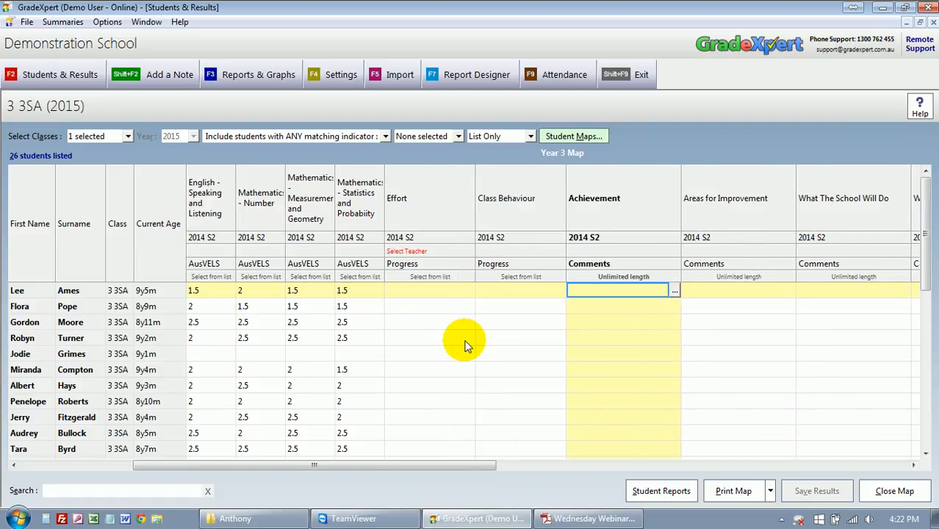
- Set the first student's 2014 S2 Class Behaviour to Very Good
click(527, 293)
click(559, 292)
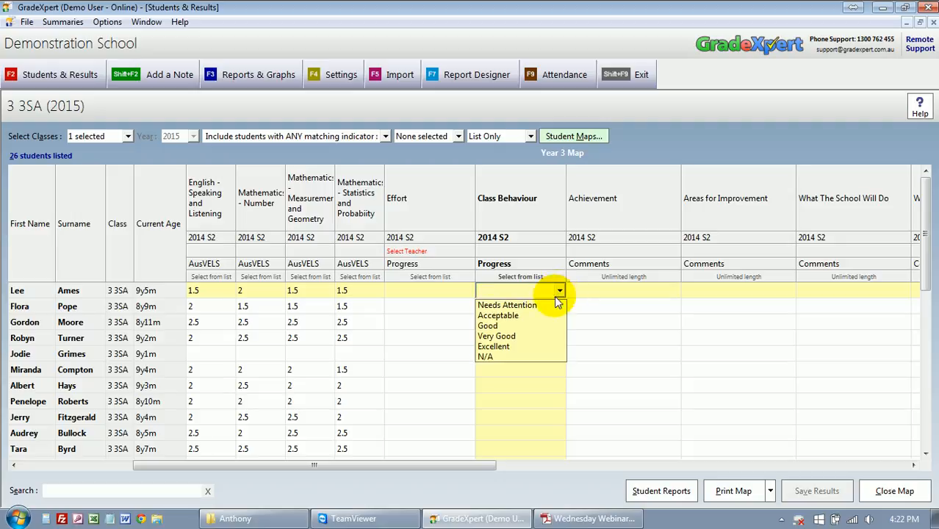
click(544, 337)
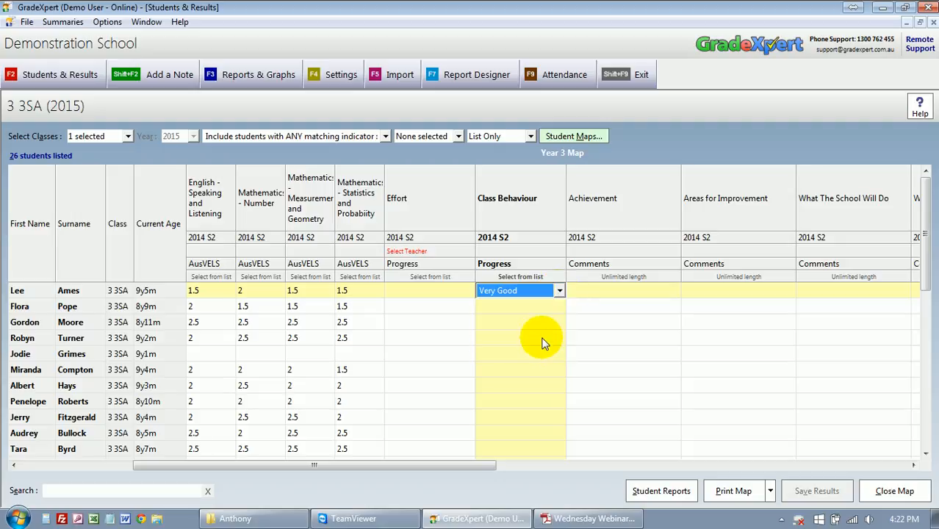
- In the first student's Achievement comment, insert the Year 1 - Areas for Improvement - Maths comments on place value to thousands and zero as a place holder
click(591, 293)
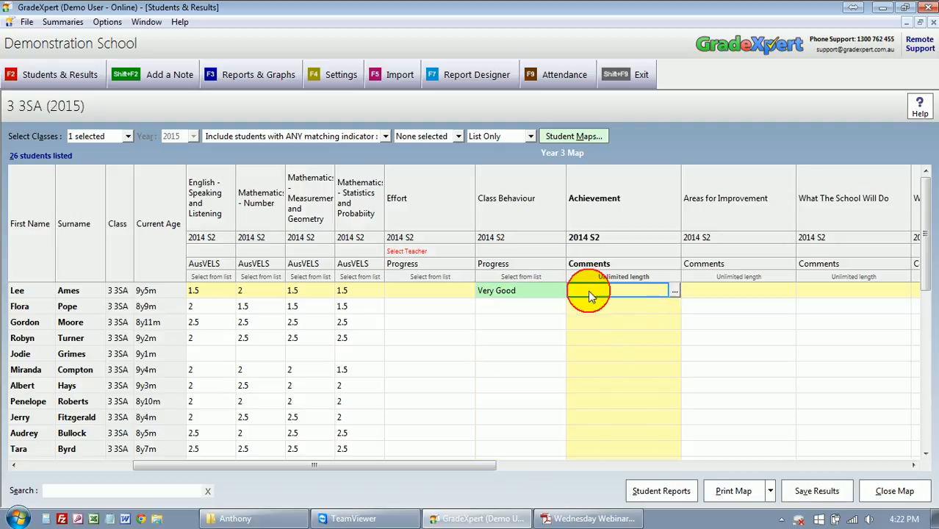
click(676, 290)
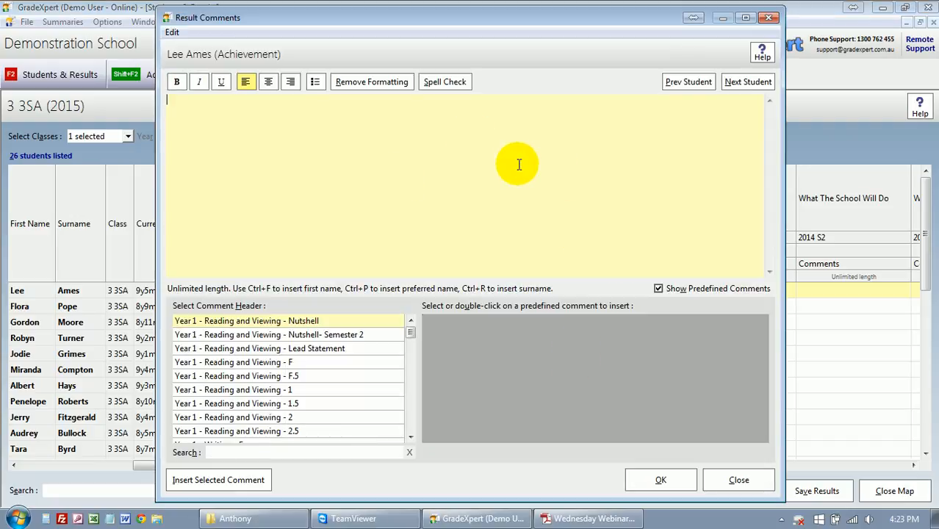
drag(410, 332, 427, 395)
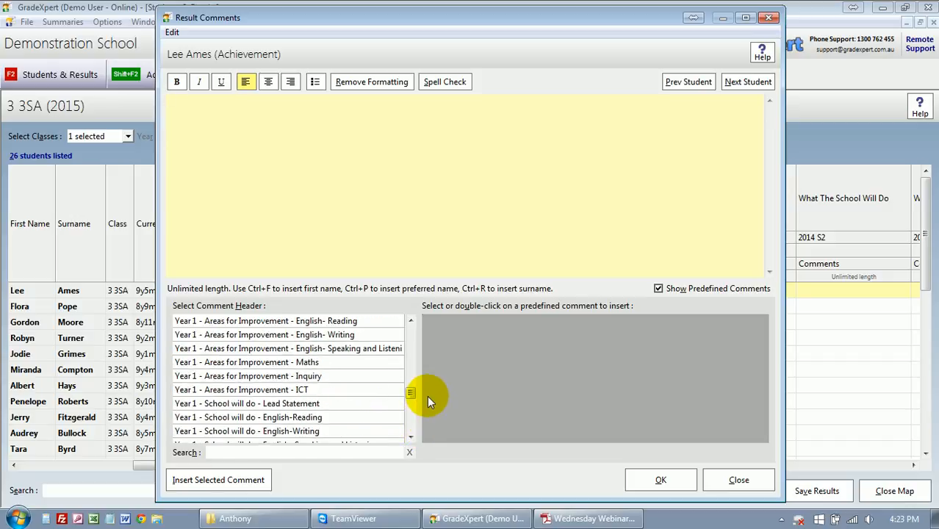
click(334, 364)
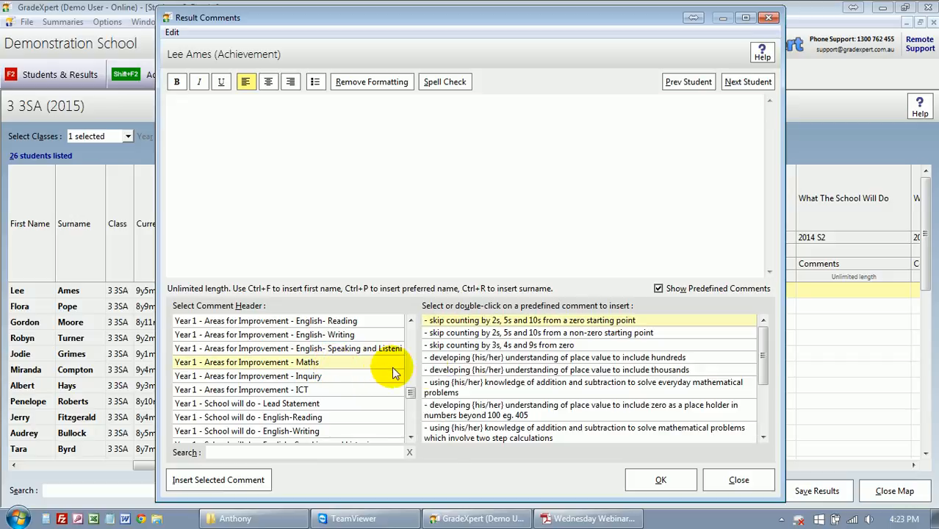
double_click(466, 371)
double_click(462, 414)
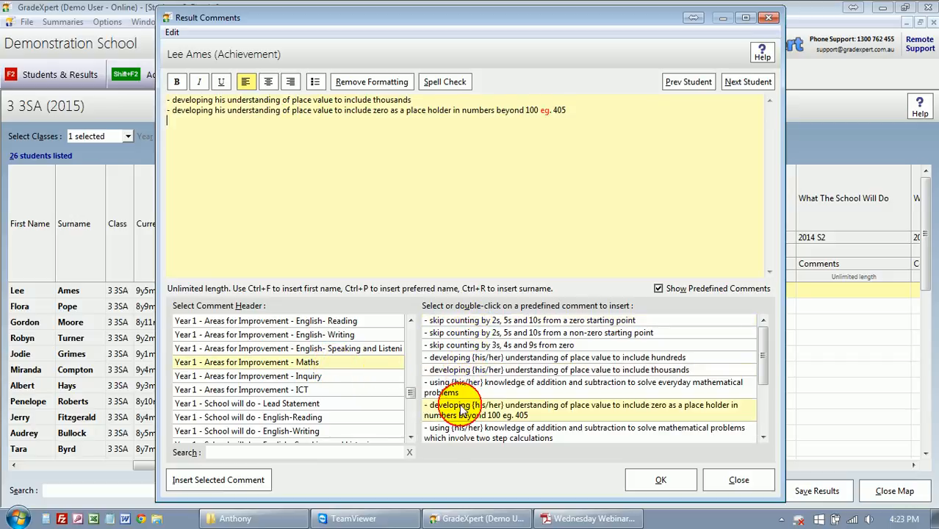
- Add an opening line above the inserted comments saying "This semester," the student's first name and "must:", and accept the comment
key(Up)
key(Return)
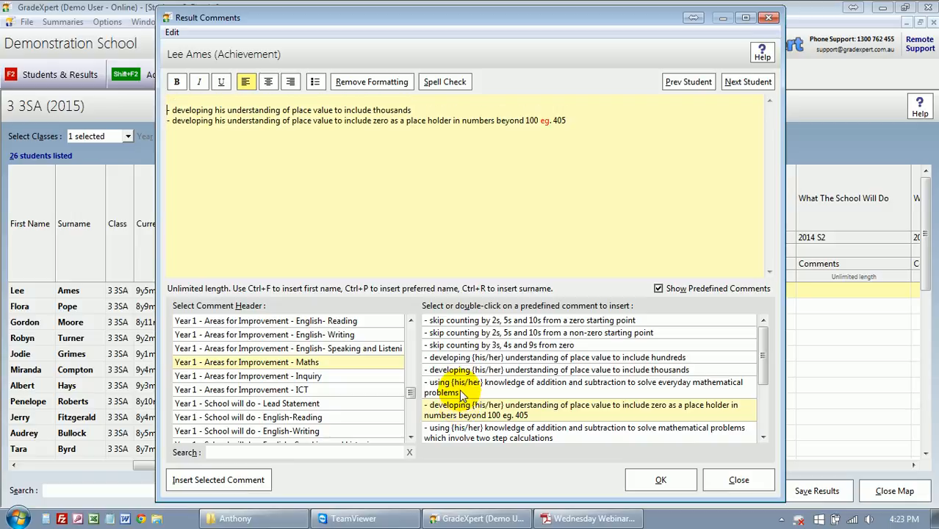
key(Up)
text(This sem)
text(r, Lee must:)
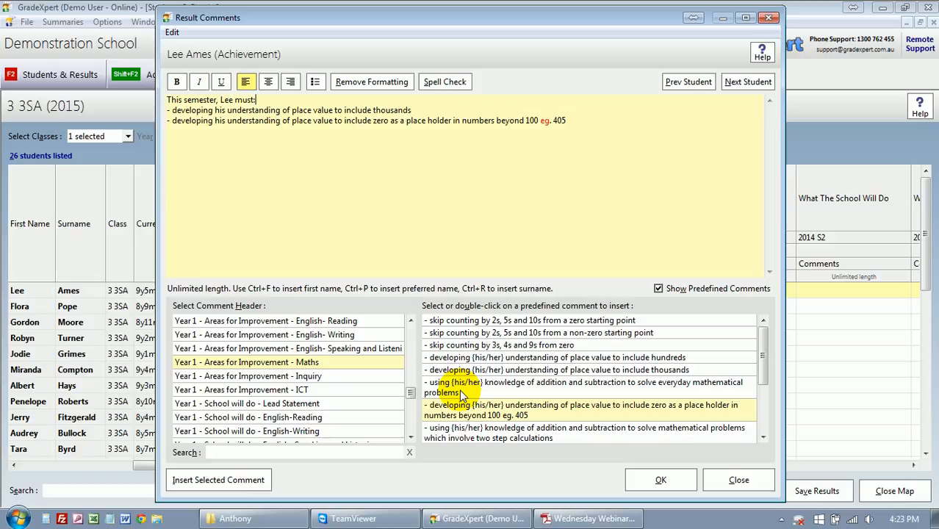
click(666, 481)
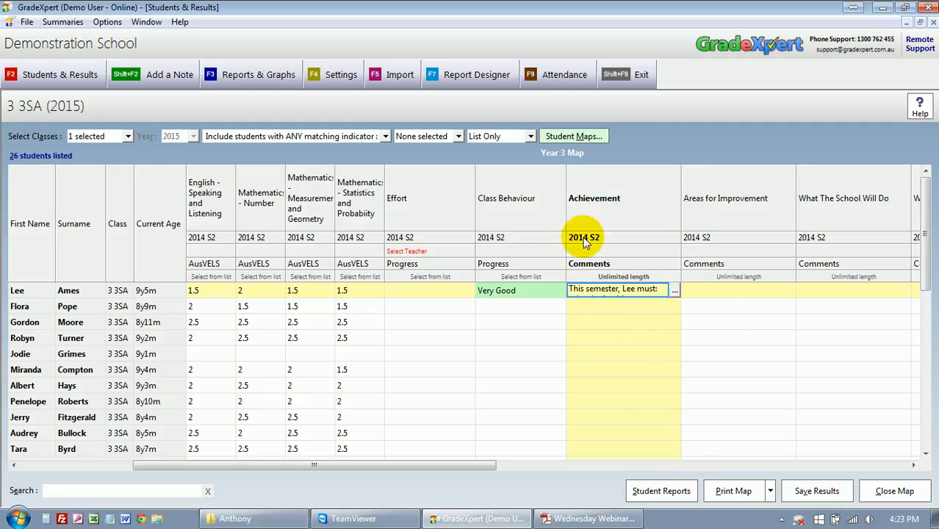
- Open the map settings for Year 3 Map and check the year and term of the Literacy - Running Records item
click(582, 137)
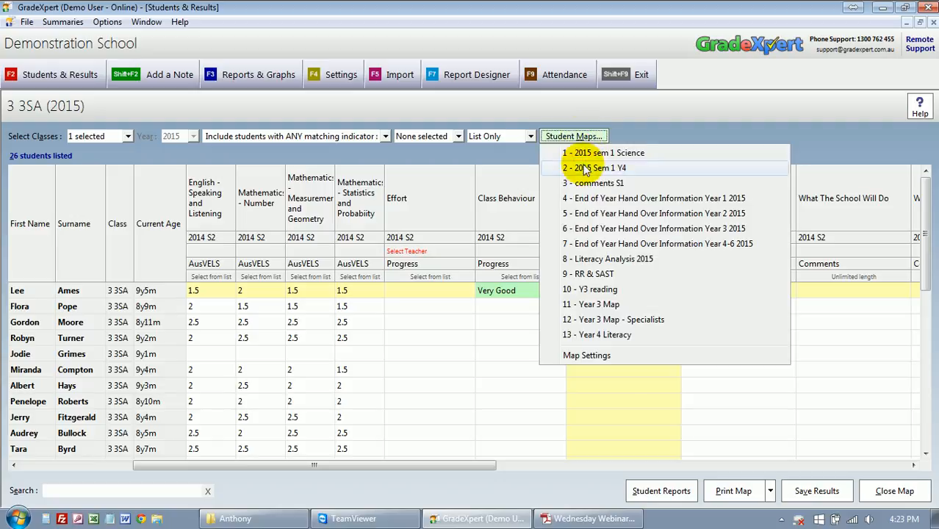
click(591, 354)
click(485, 317)
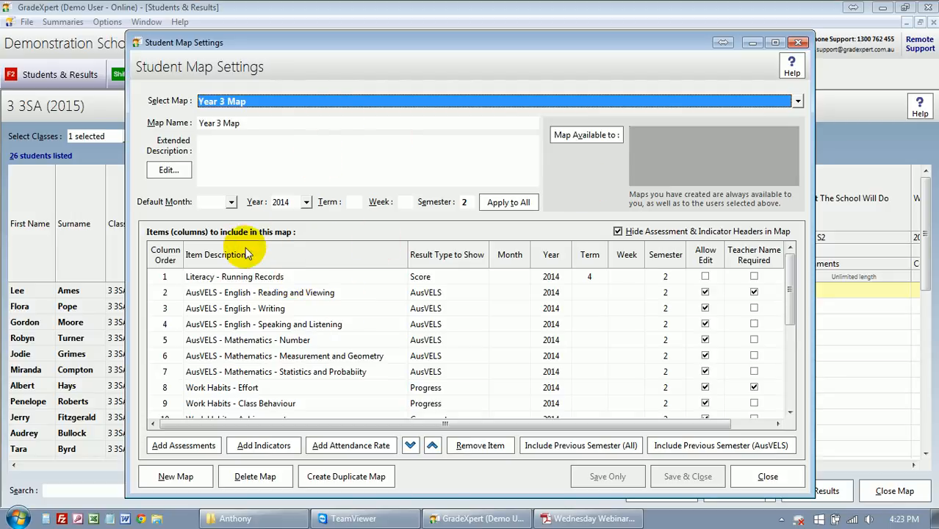
click(253, 280)
click(552, 278)
click(592, 278)
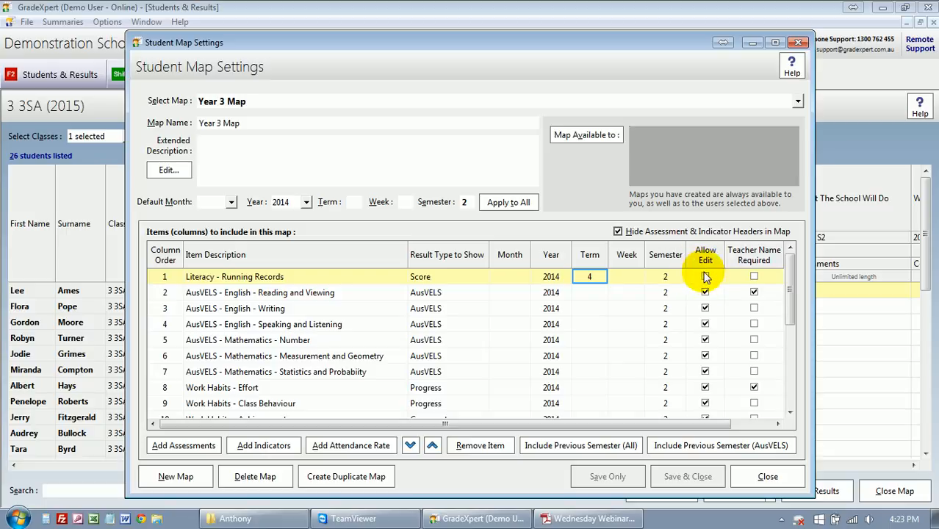
- Look through the AusVELS and Work Habits items of Year 3 Map, including their Allow Edit and Teacher Name Required settings
click(262, 292)
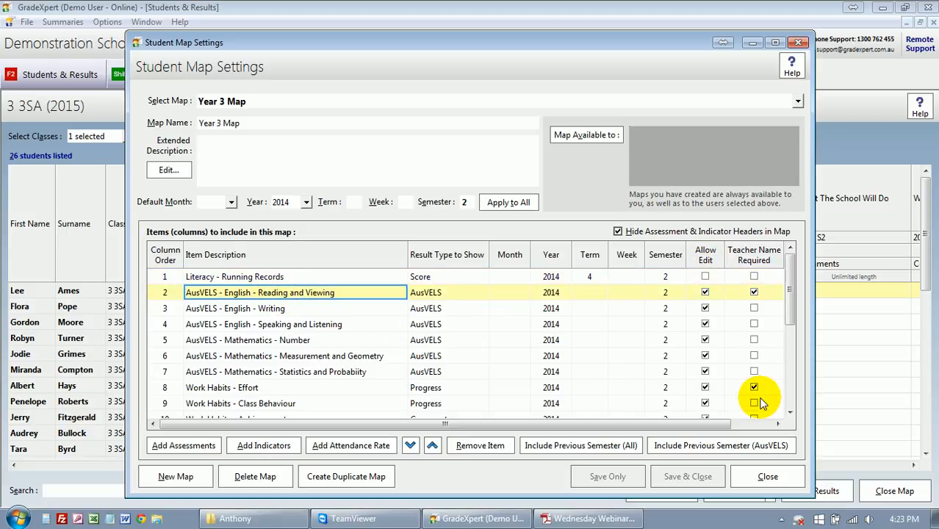
key(Down)
key(Down)
key(Down)
key(Down)
key(Down)
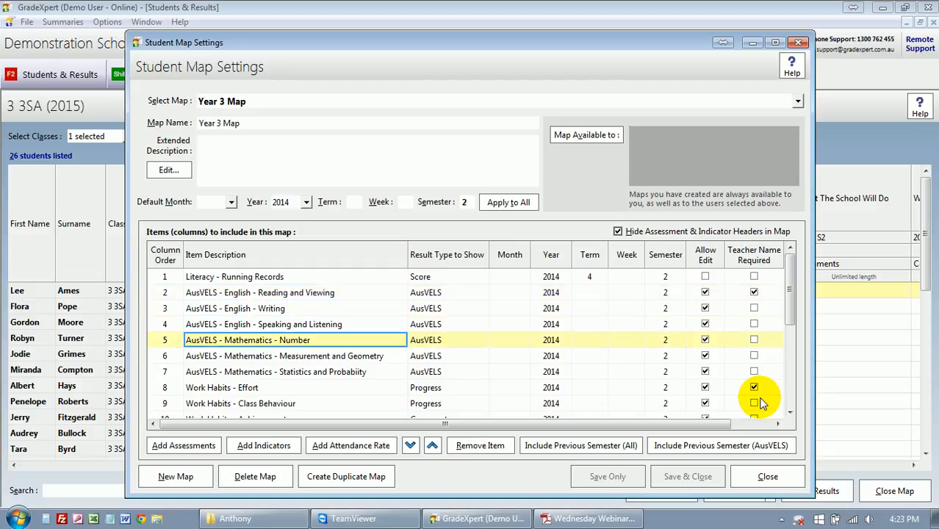
key(Down)
key(Down)
key(Down)
key(Down)
key(Down)
key(Down)
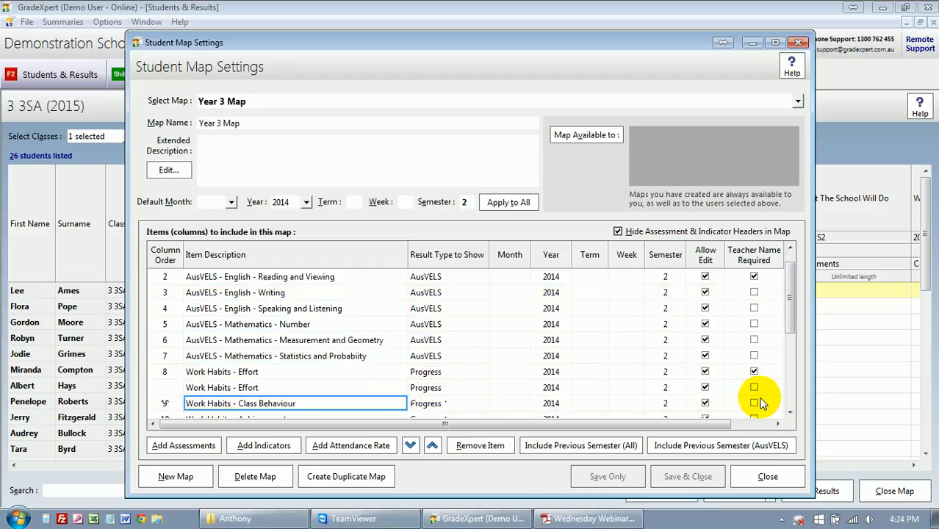
- Look through the Work Habits comment, Attendance and specialist subject items of Year 3 Map, including their result types, years and Teacher Name Required settings
key(Down)
key(Up)
key(Up)
key(Up)
key(Up)
key(Tab)
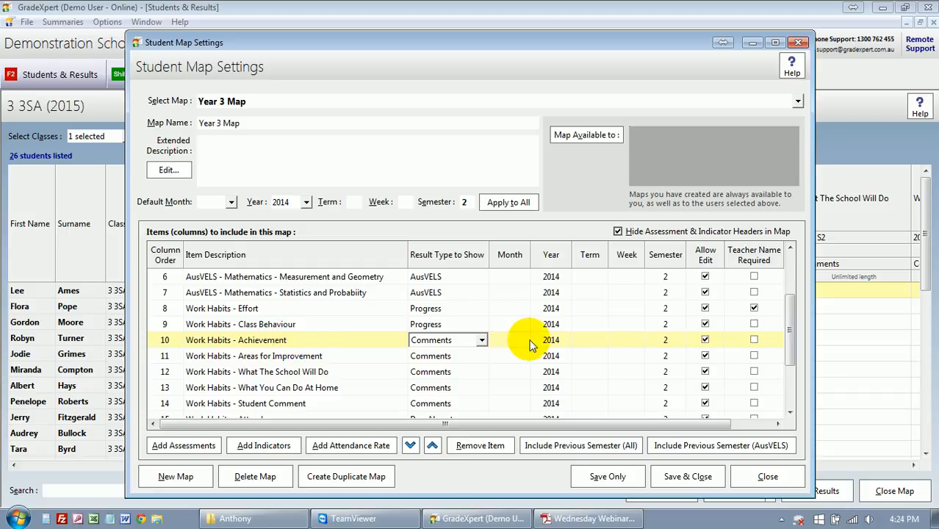
click(514, 342)
drag(793, 330, 794, 372)
click(429, 341)
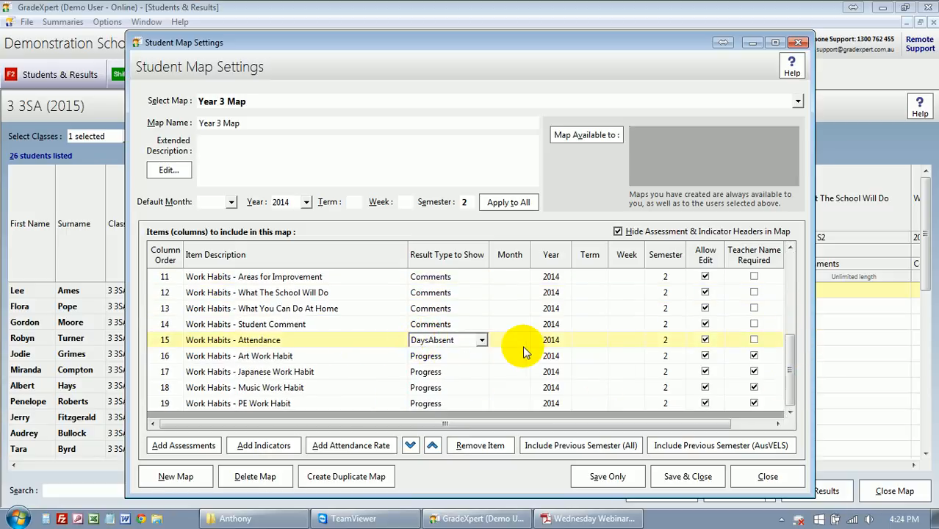
click(553, 343)
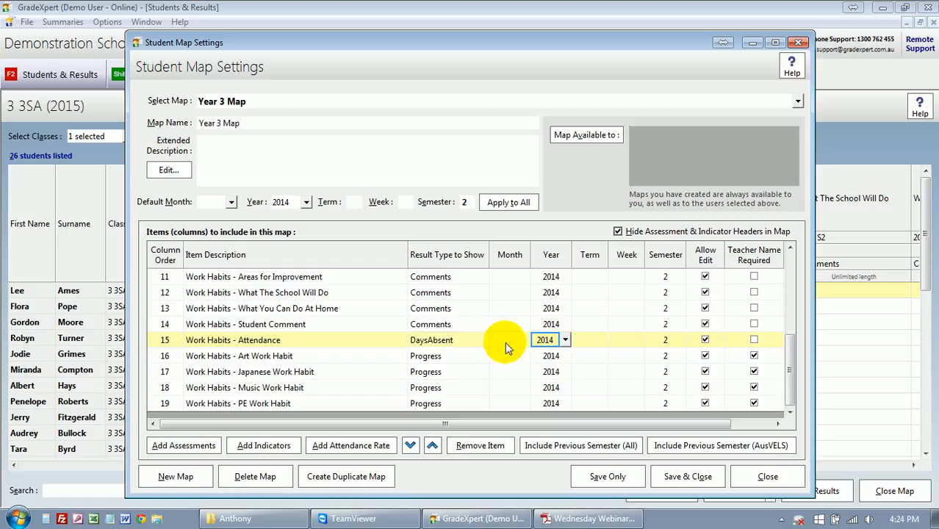
click(450, 358)
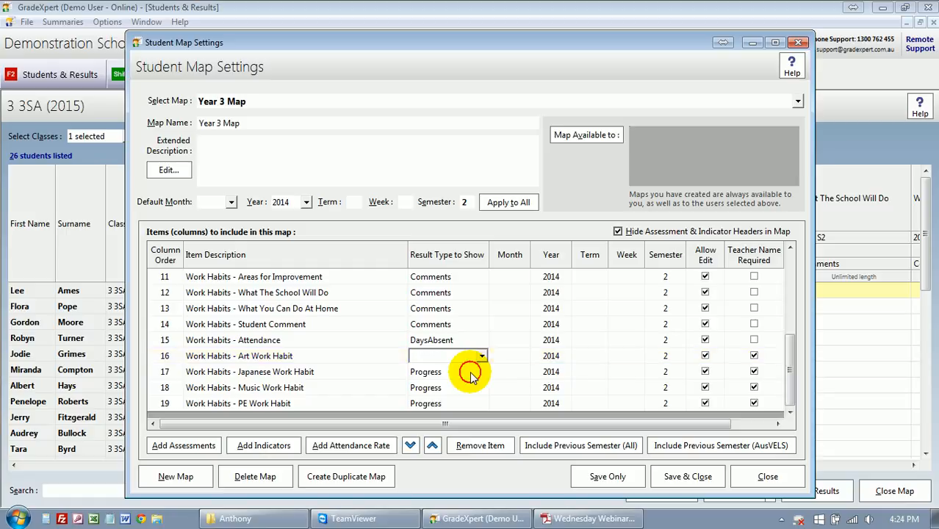
click(470, 371)
click(471, 388)
click(458, 403)
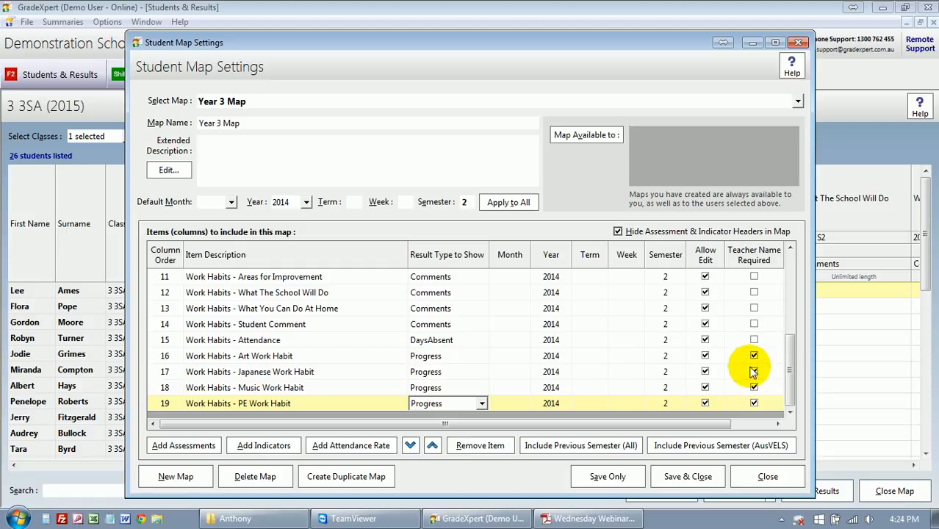
drag(789, 389, 765, 293)
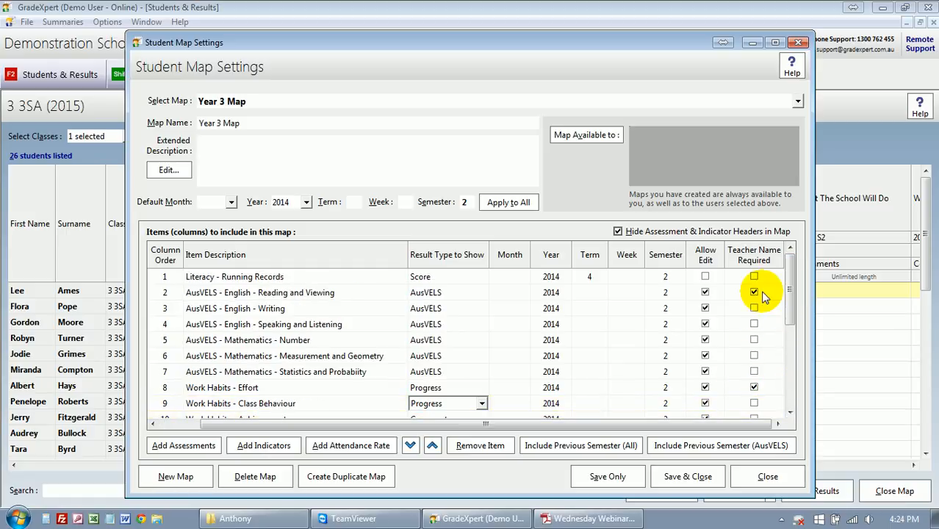
- Close the map settings without saving the changes, and cancel the prompt to save the student map data
click(765, 475)
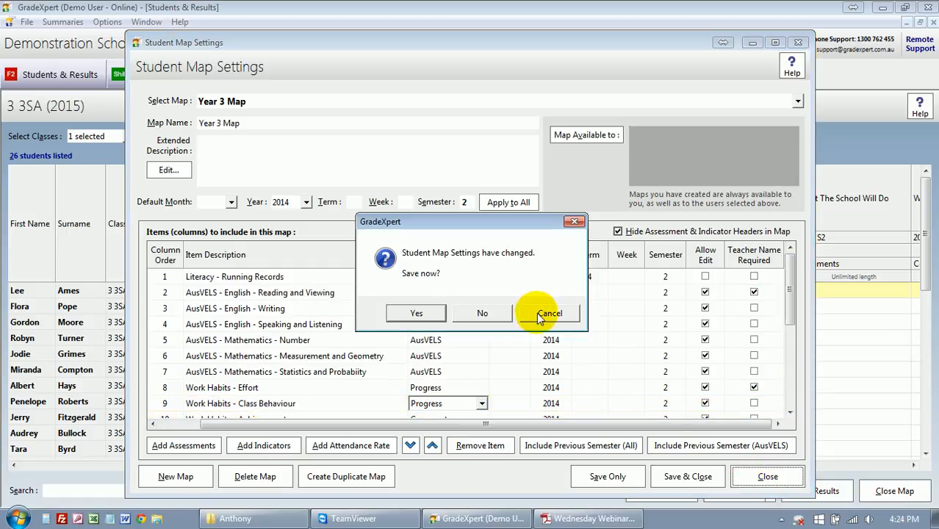
click(500, 314)
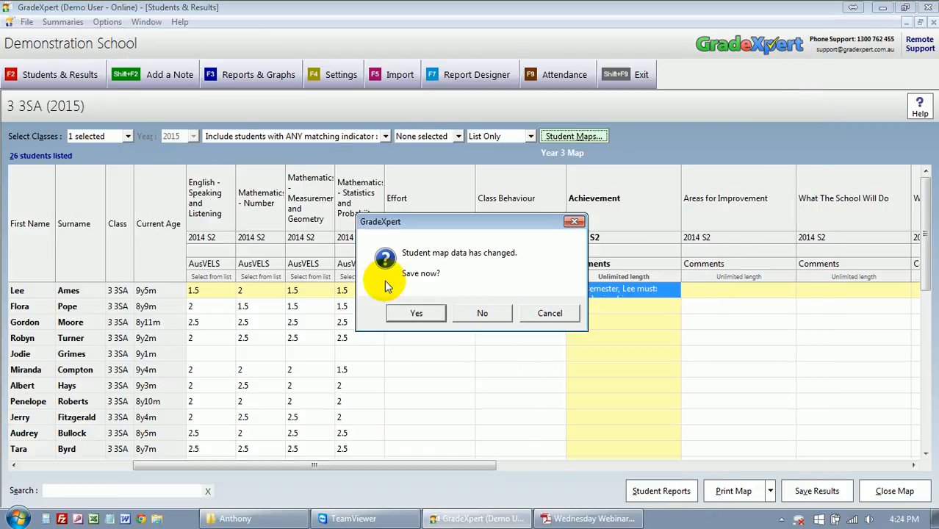
click(550, 313)
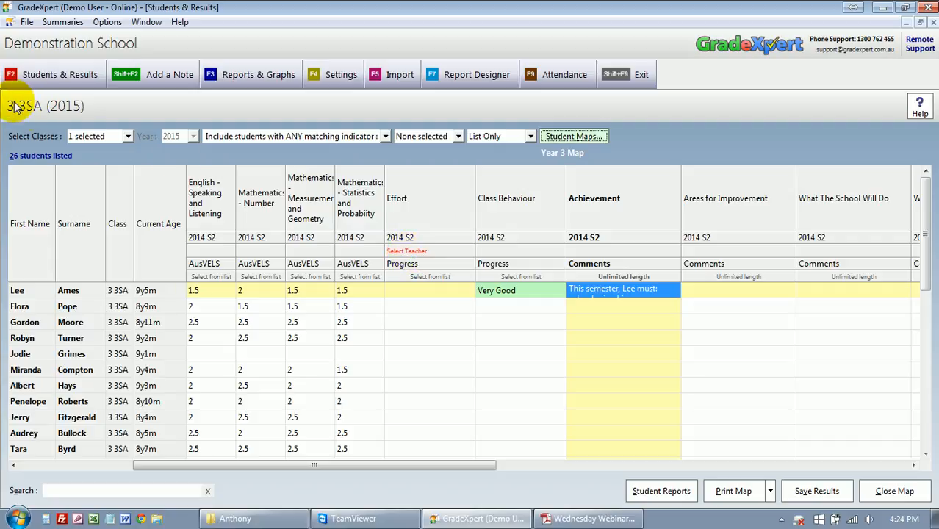
- Assign a teacher from the staff list to the Effort column of Year 3 Map and select the first student's Effort result
click(470, 251)
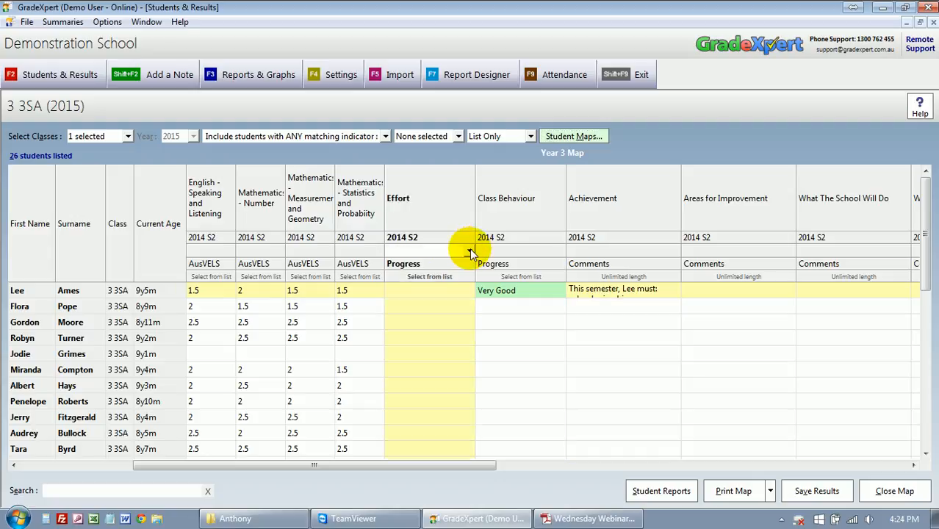
click(470, 251)
scroll(474, 191, down, 2)
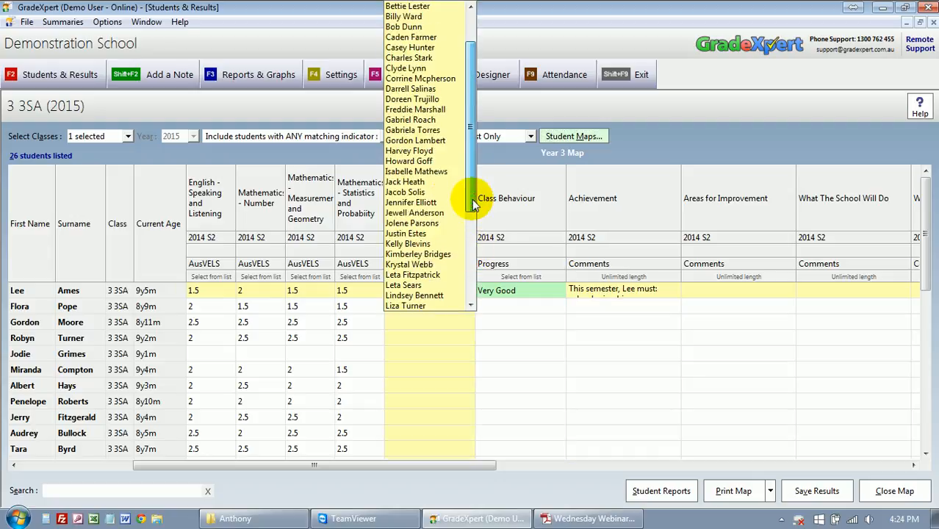
click(452, 213)
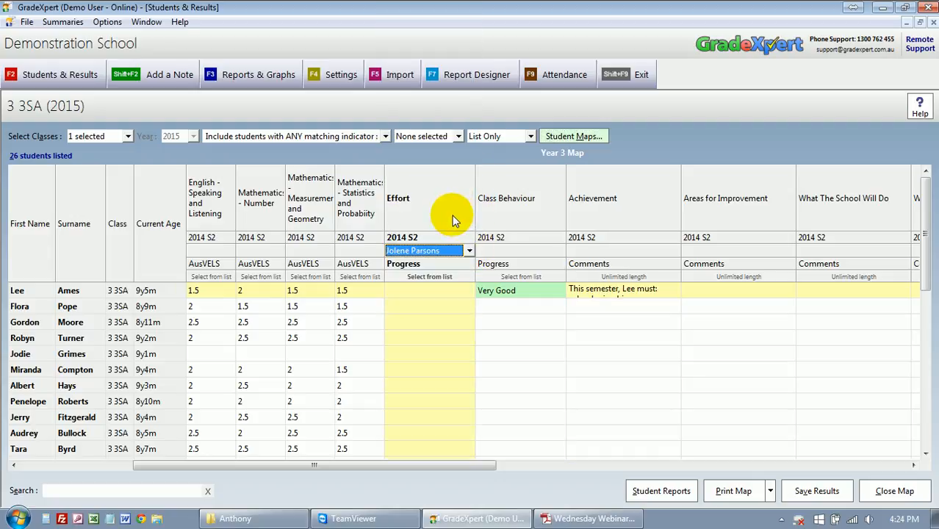
click(436, 290)
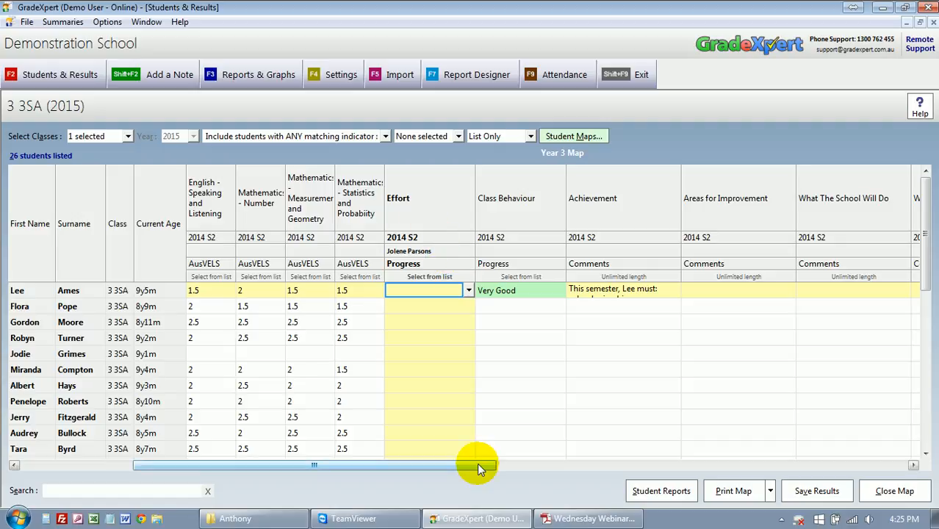
- Narrow the Art Work Habit column and assign it a teacher from the staff list
drag(477, 467, 902, 491)
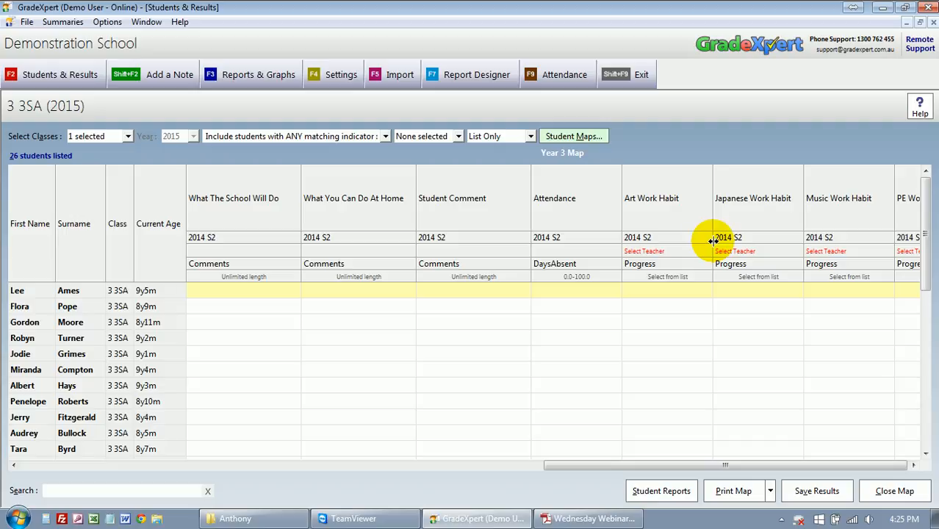
drag(713, 225, 686, 226)
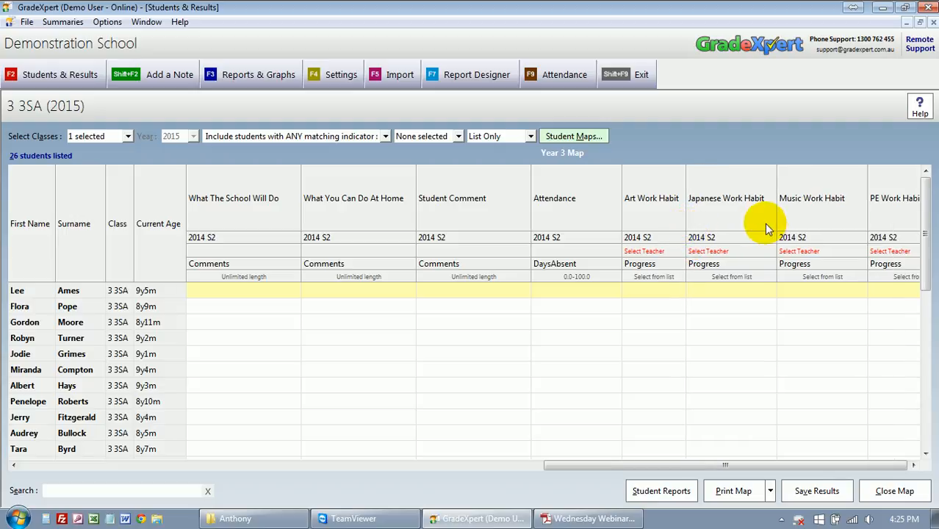
click(679, 252)
click(680, 251)
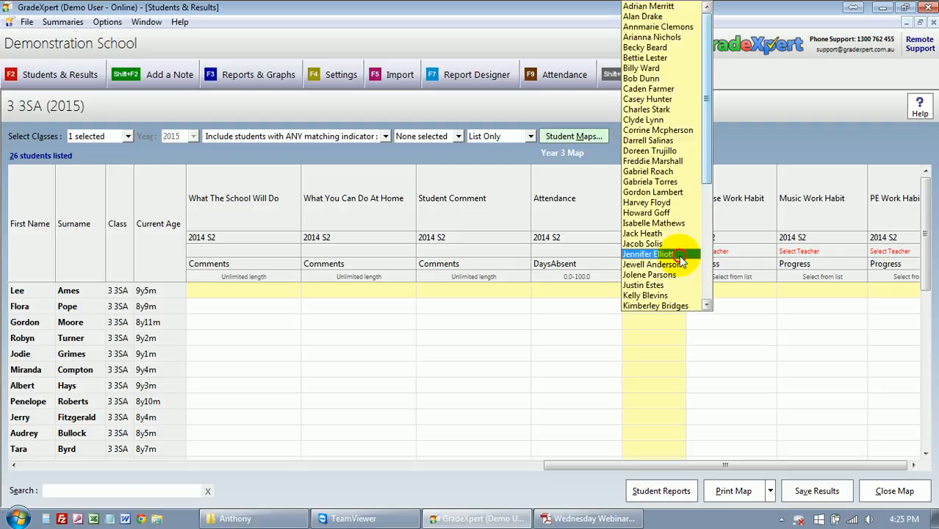
click(679, 286)
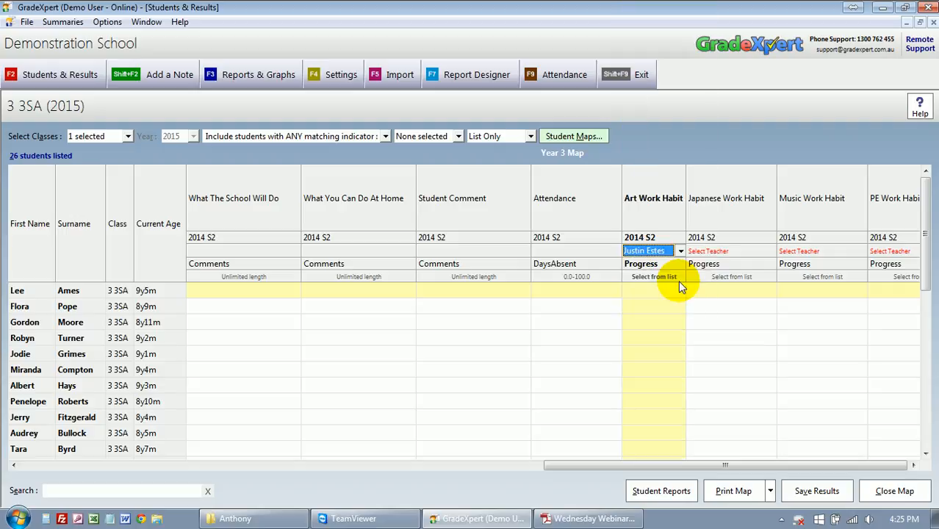
click(671, 288)
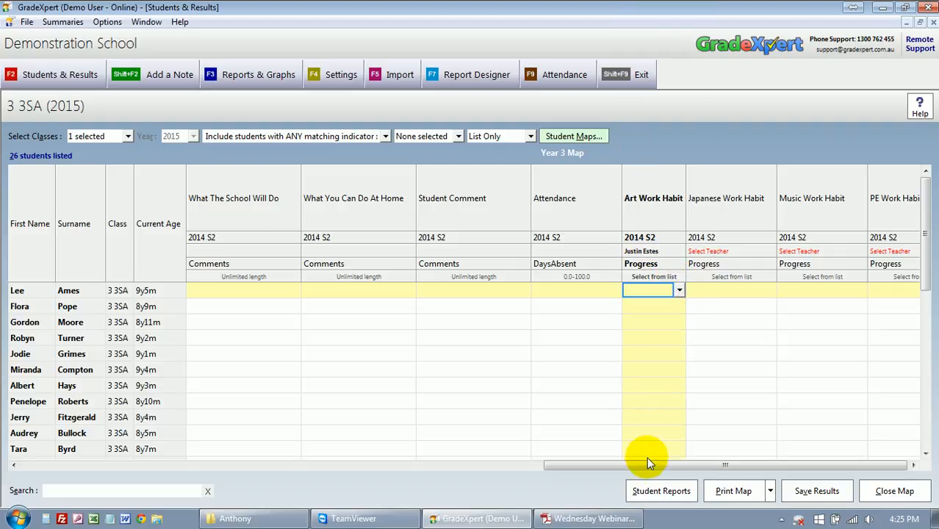
- Set the first student's Mathematics - Statistics and Probability AusVELS result to 1
drag(644, 464, 173, 406)
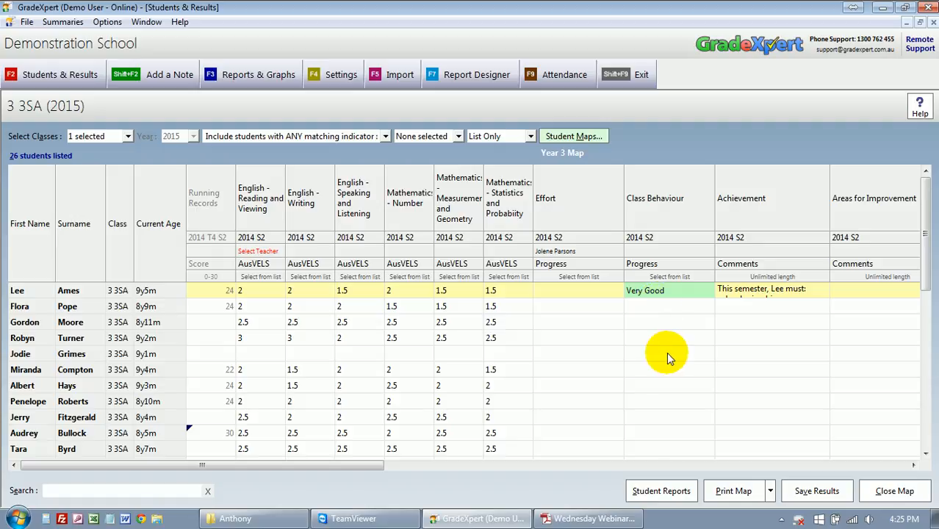
click(525, 290)
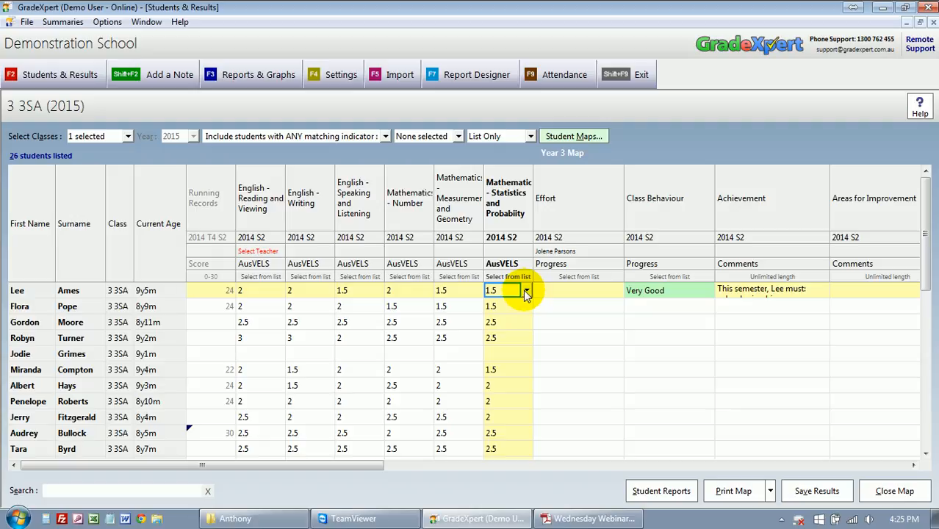
click(526, 290)
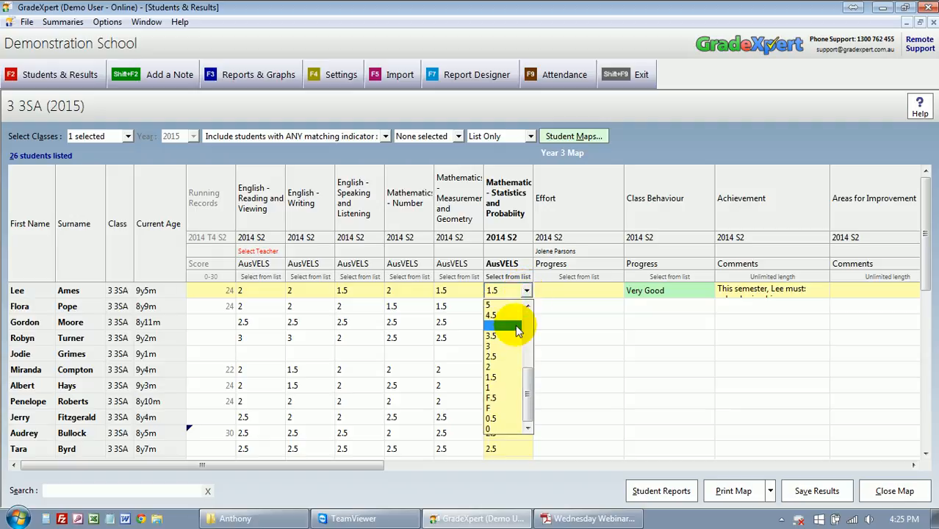
click(507, 387)
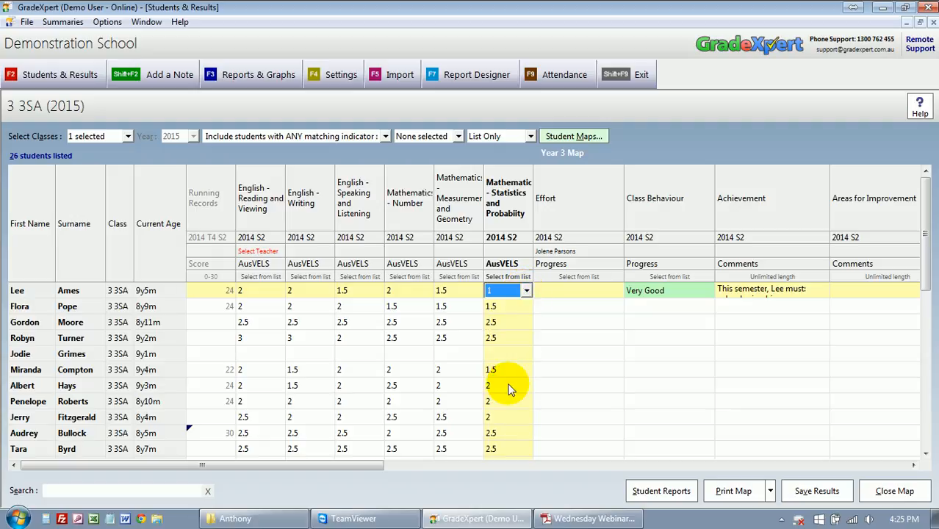
click(562, 294)
click(511, 292)
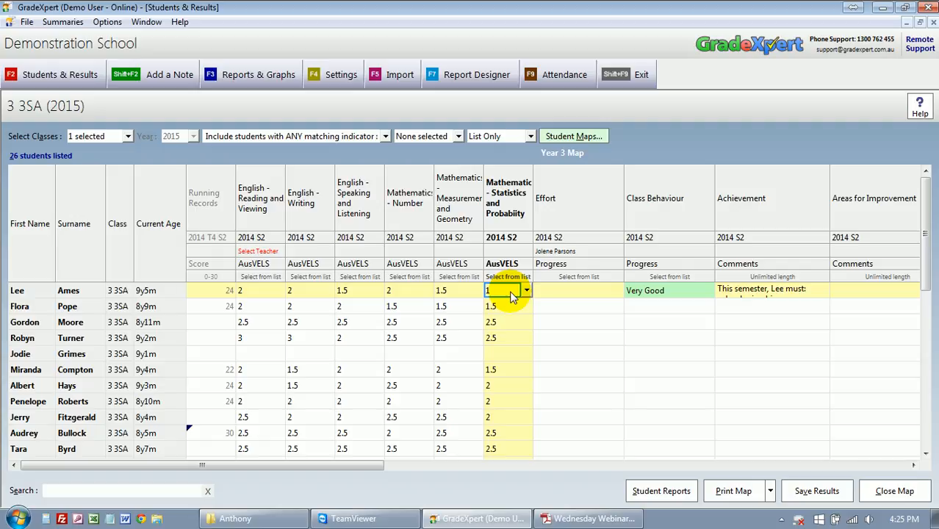
- Auto-fill the whole Mathematics - Statistics and Probability column with 1, overwriting all existing results
right_click(514, 296)
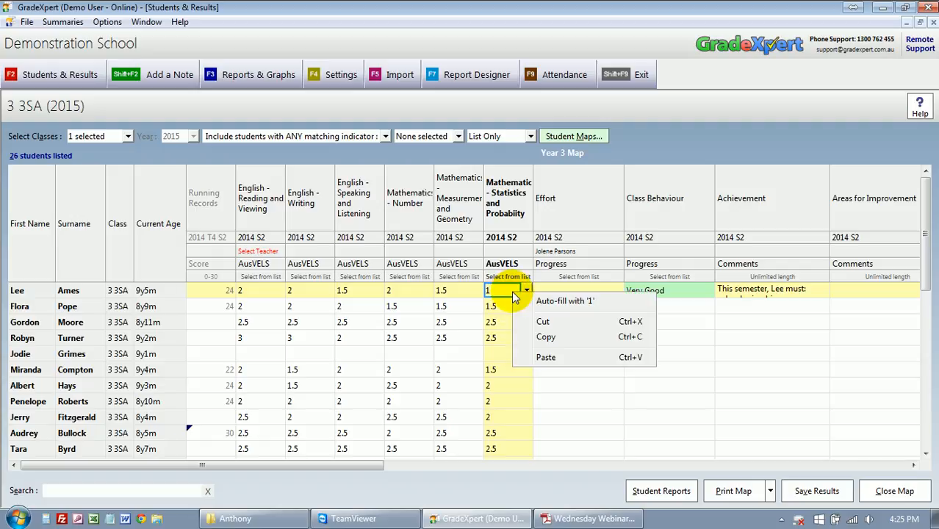
click(607, 309)
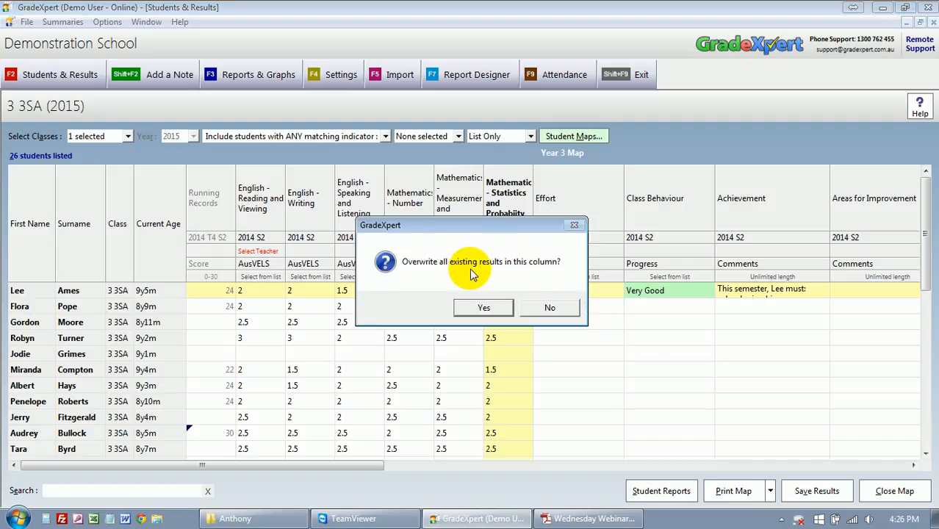
click(485, 310)
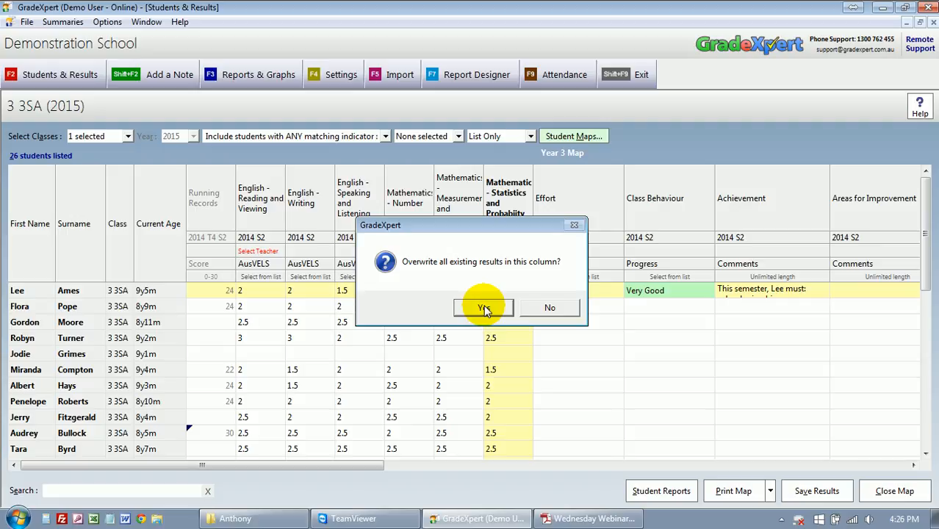
click(484, 309)
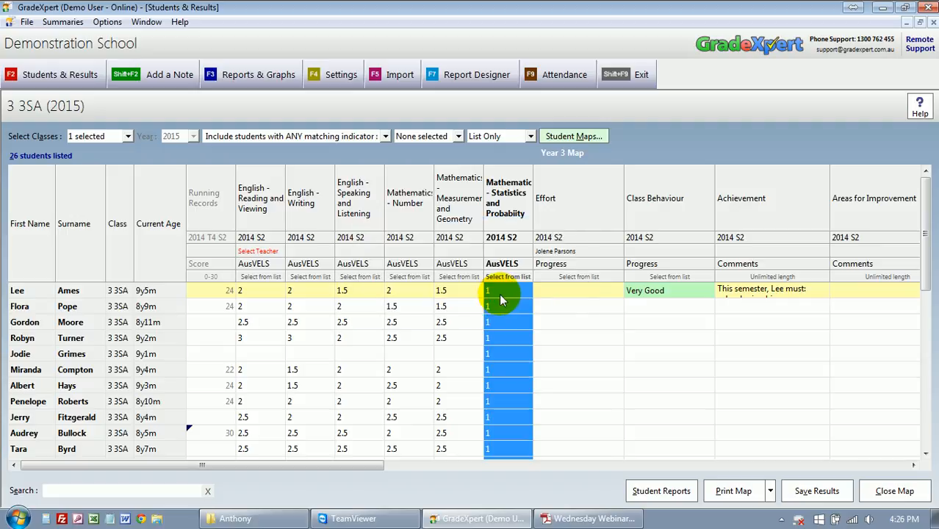
- Change the sixth student's Mathematics - Statistics and Probability result to 1.5
key(Down)
key(Down)
key(Down)
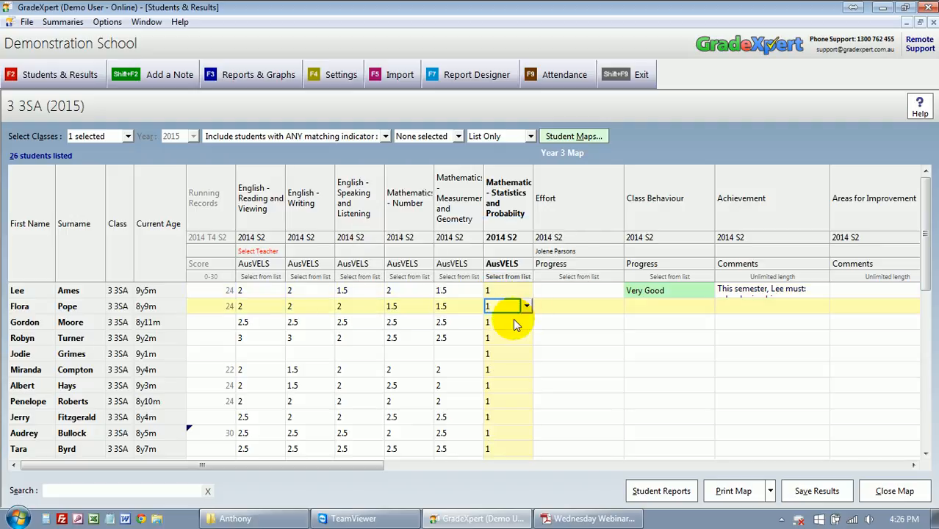
key(Down)
key(Down)
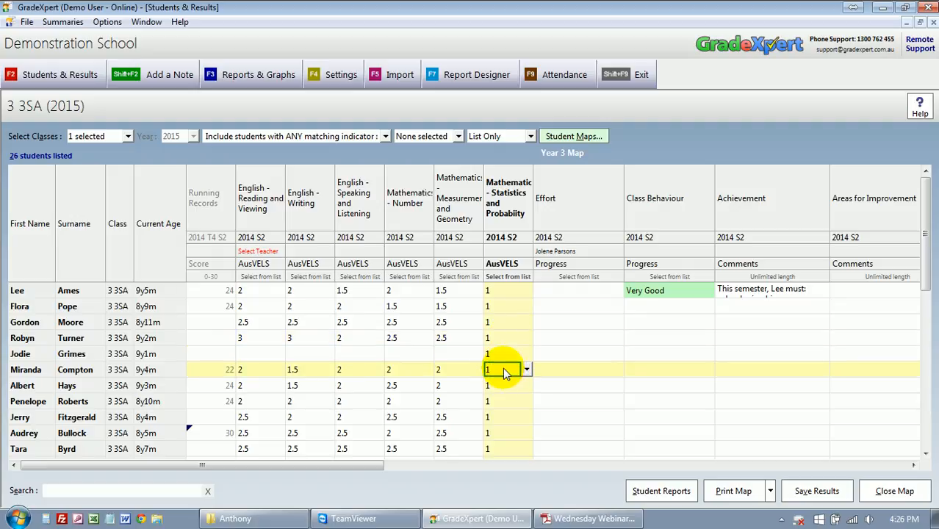
click(526, 369)
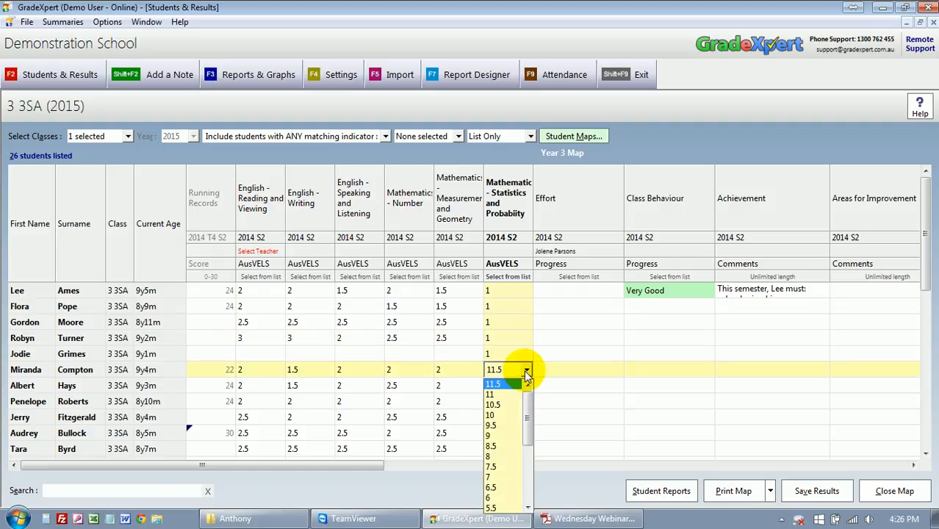
drag(527, 401, 524, 462)
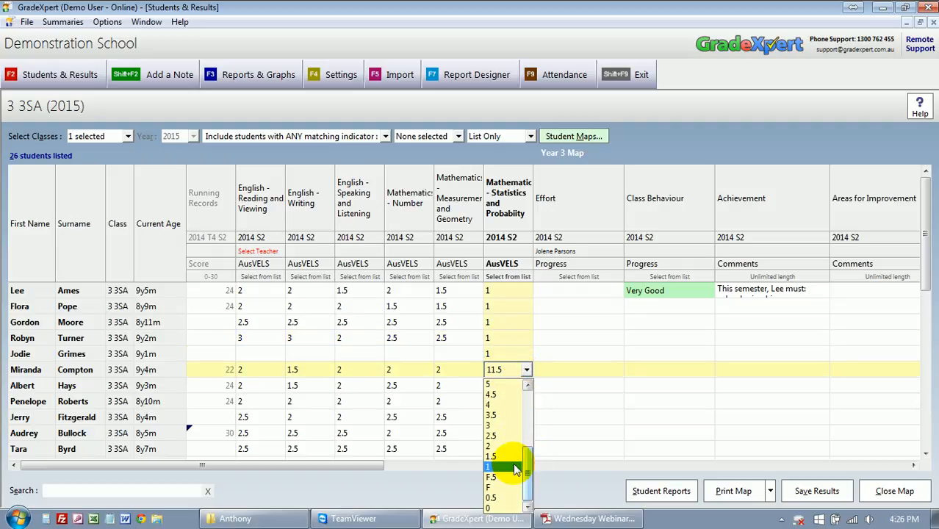
click(504, 457)
click(560, 368)
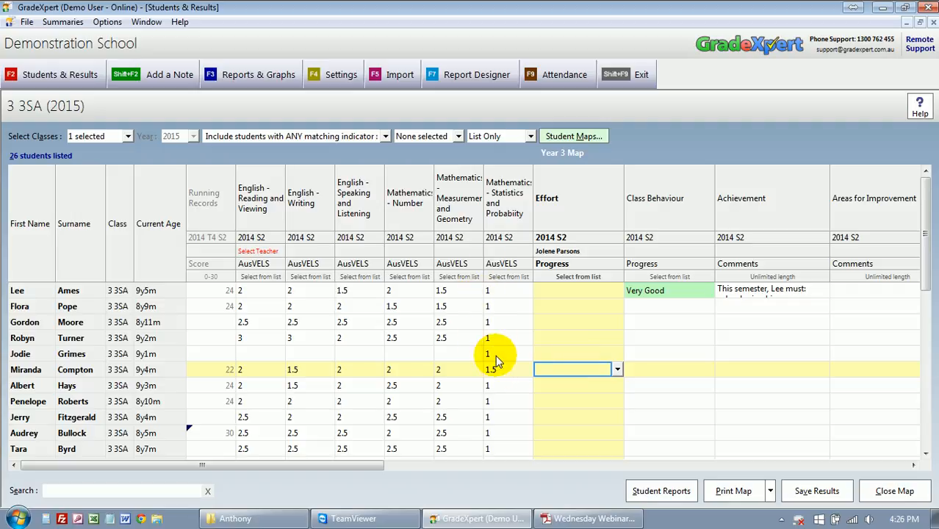
- Auto-fill the Class Behaviour column for all students with the first student's Very Good result
click(666, 292)
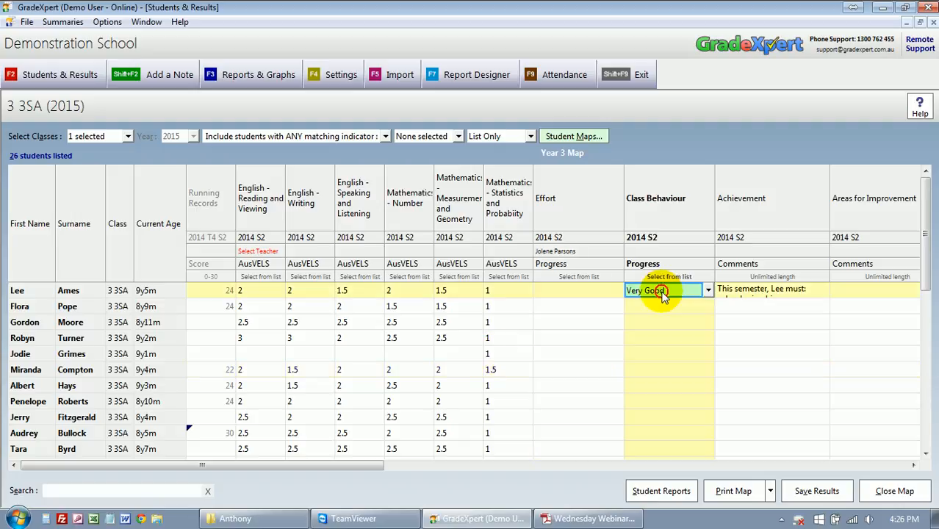
right_click(681, 294)
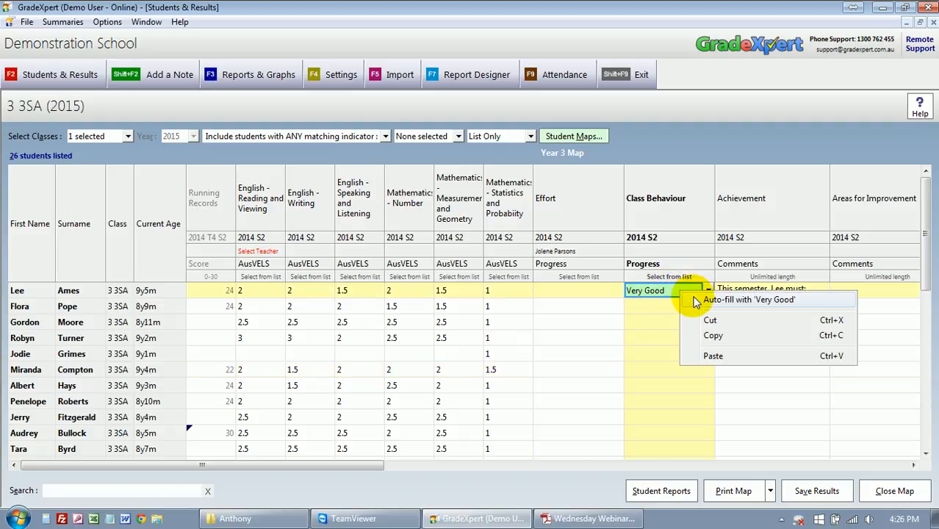
click(735, 300)
click(680, 354)
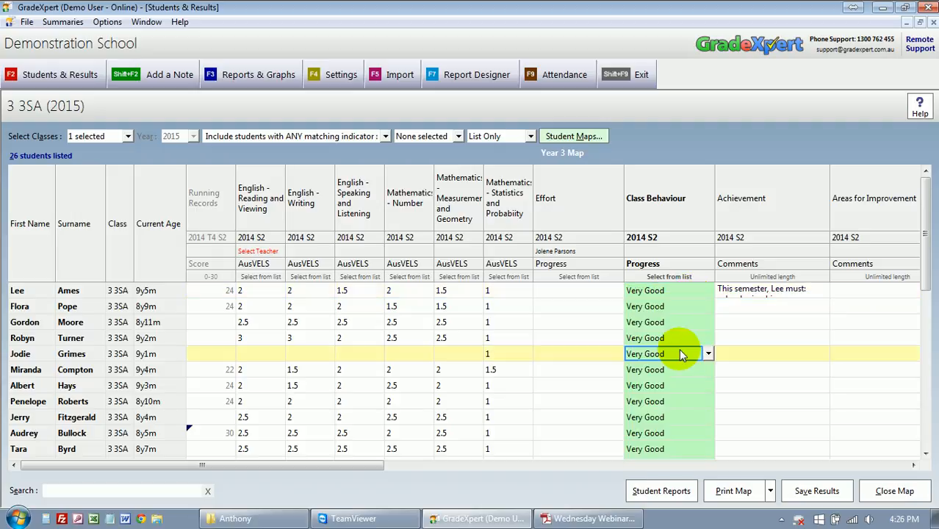
- Change the sixth student's Class Behaviour result to Excellent and save the map's results
click(681, 371)
click(708, 370)
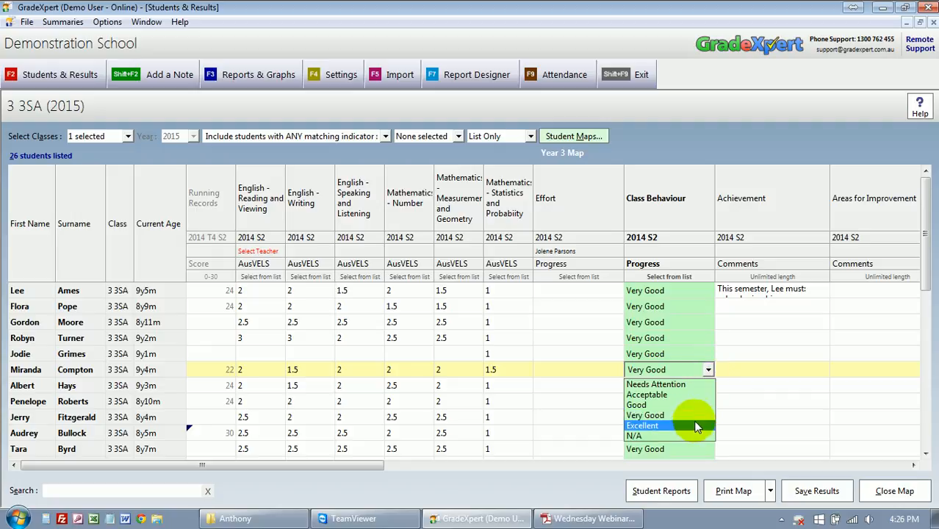
click(698, 426)
click(741, 373)
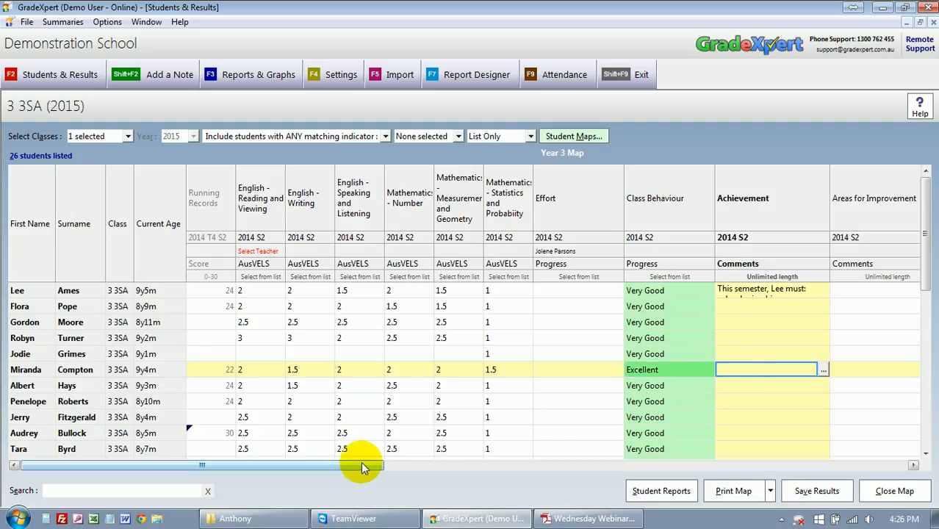
drag(361, 465, 342, 464)
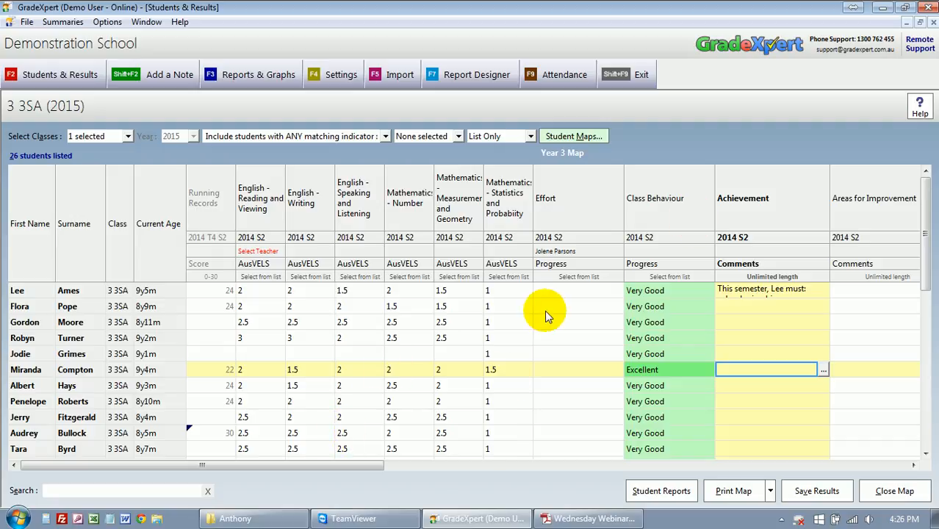
click(828, 492)
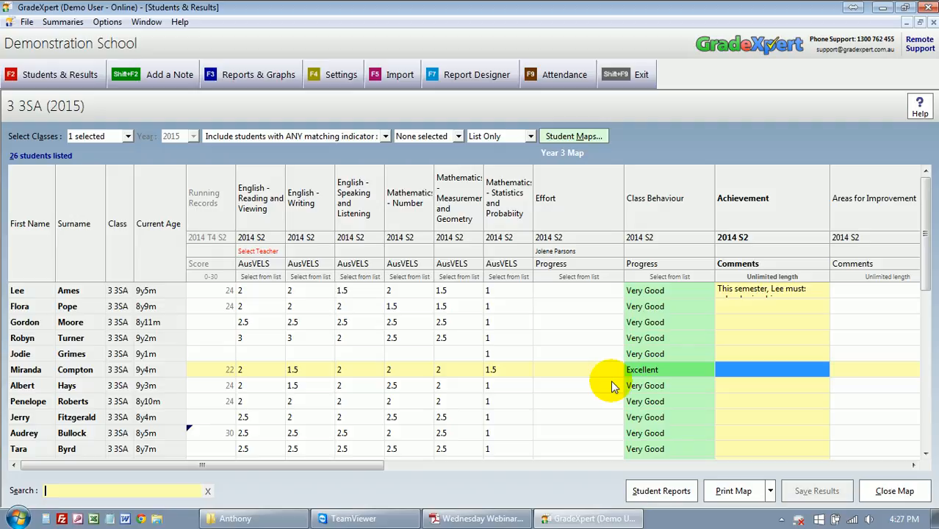
- Load the student map 2015 sem 1 Science and select the first student's Science Understanding comment cell
click(581, 138)
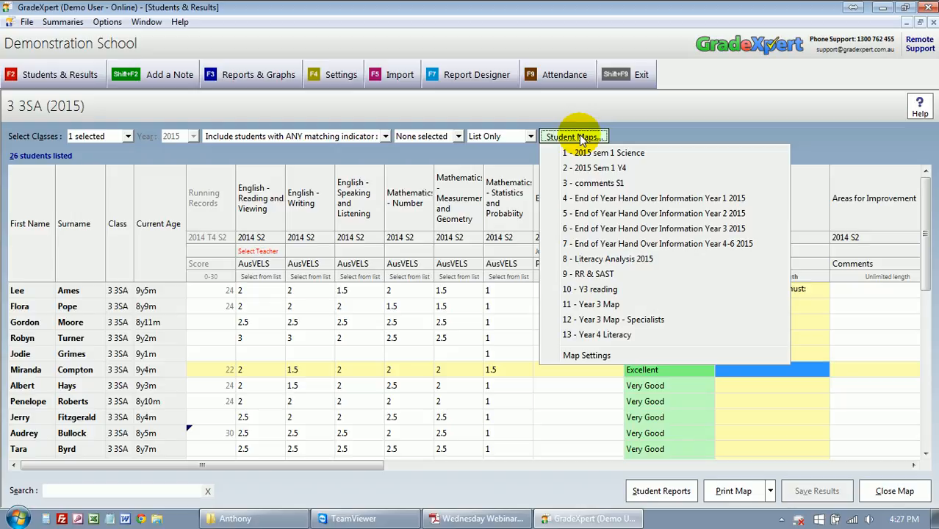
click(597, 155)
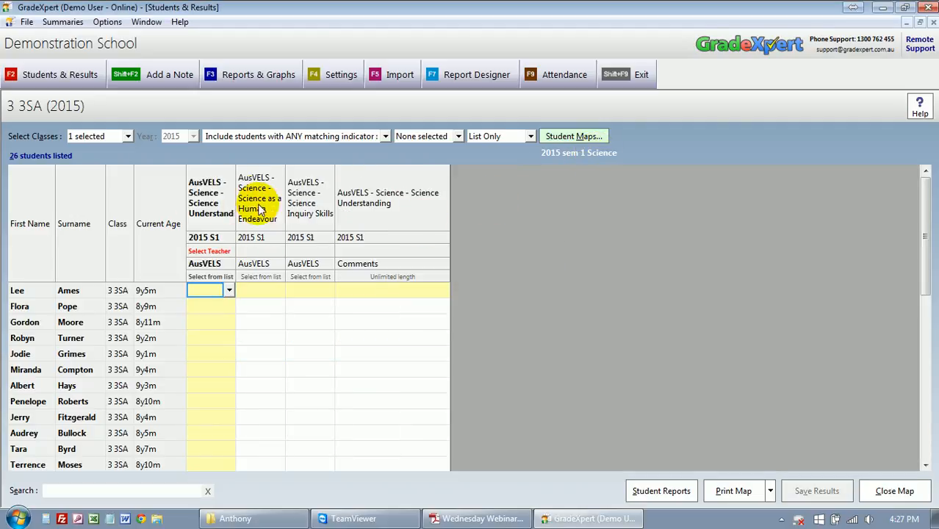
click(372, 293)
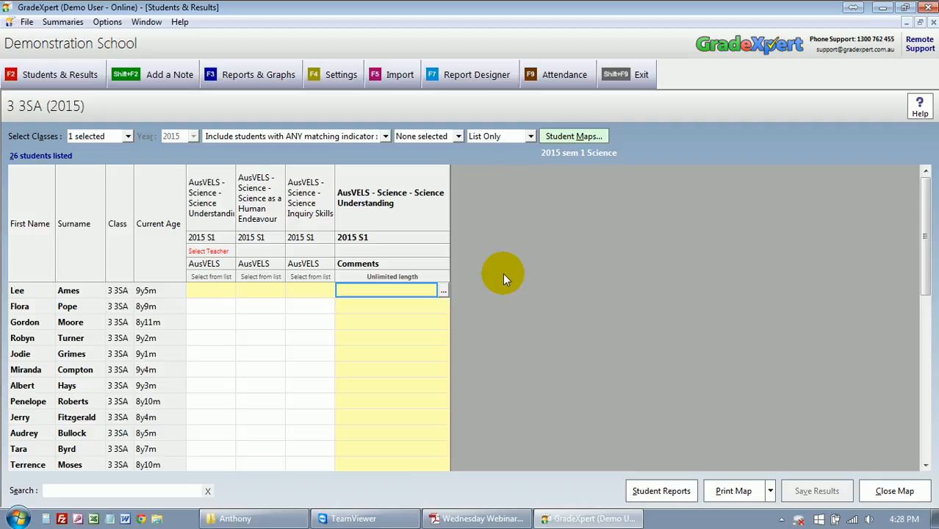
- Replace the class selection with all Grade 4, Grade 5 and Grade 6 classes and load their students
click(127, 137)
click(101, 158)
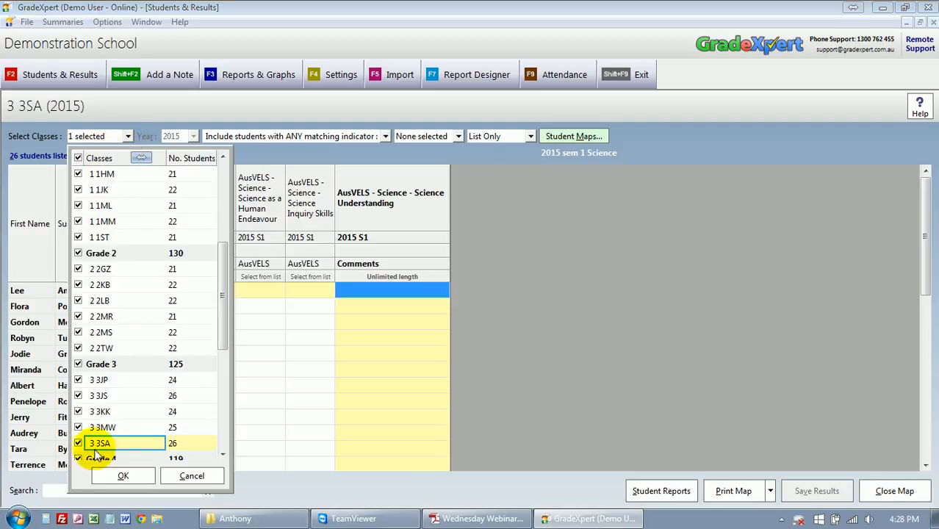
click(106, 159)
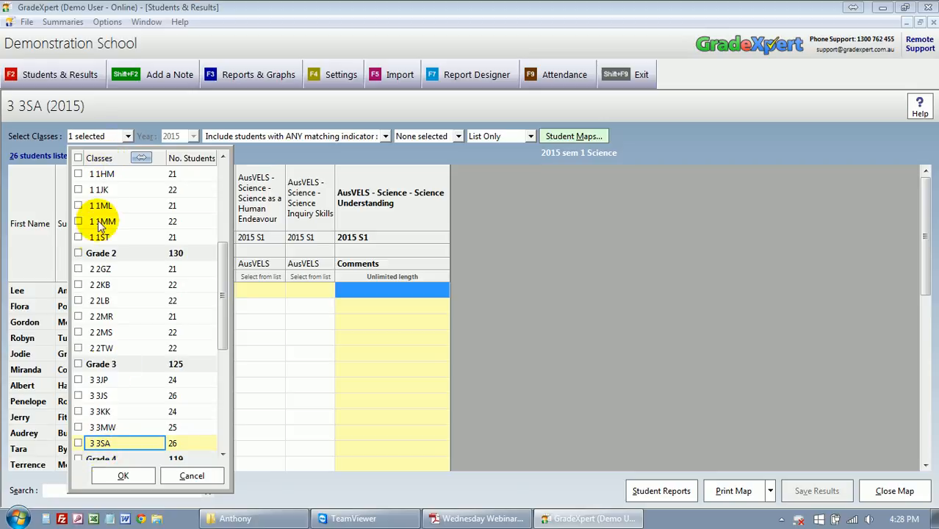
drag(217, 278, 209, 348)
click(79, 269)
click(78, 364)
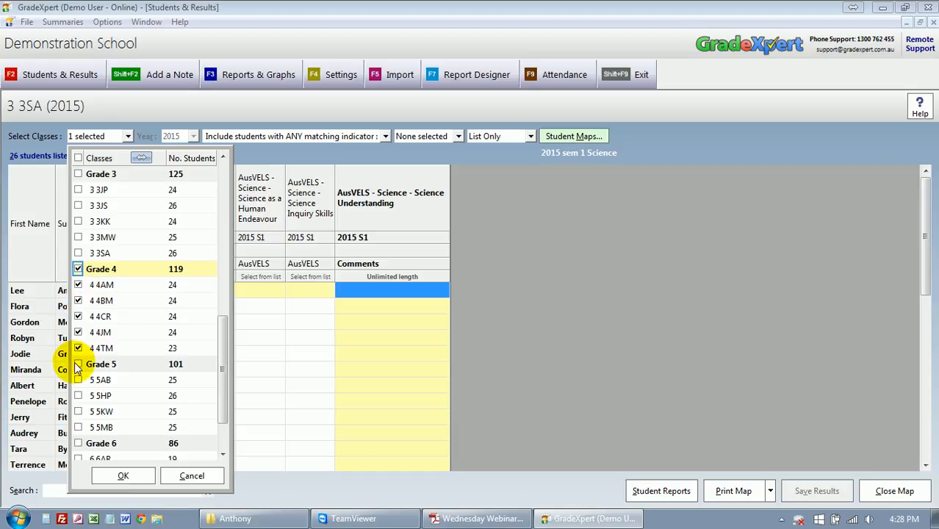
click(78, 444)
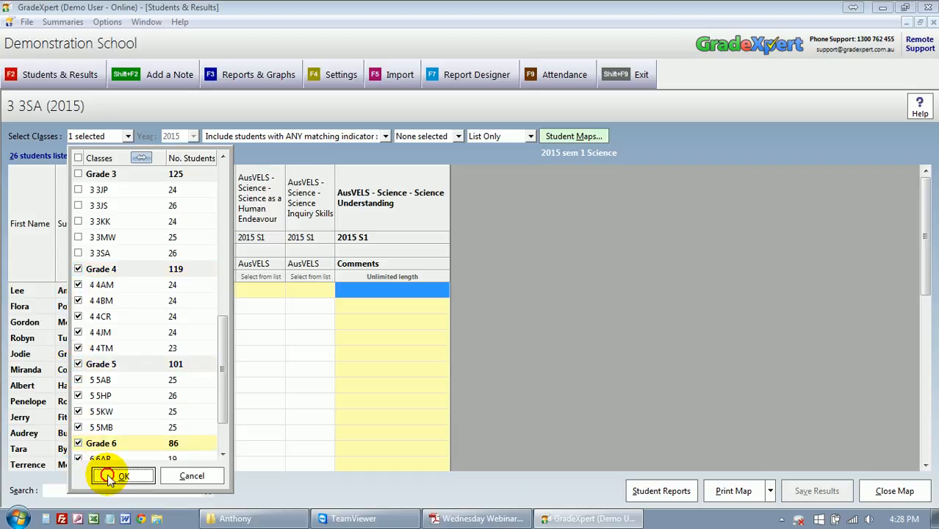
click(116, 475)
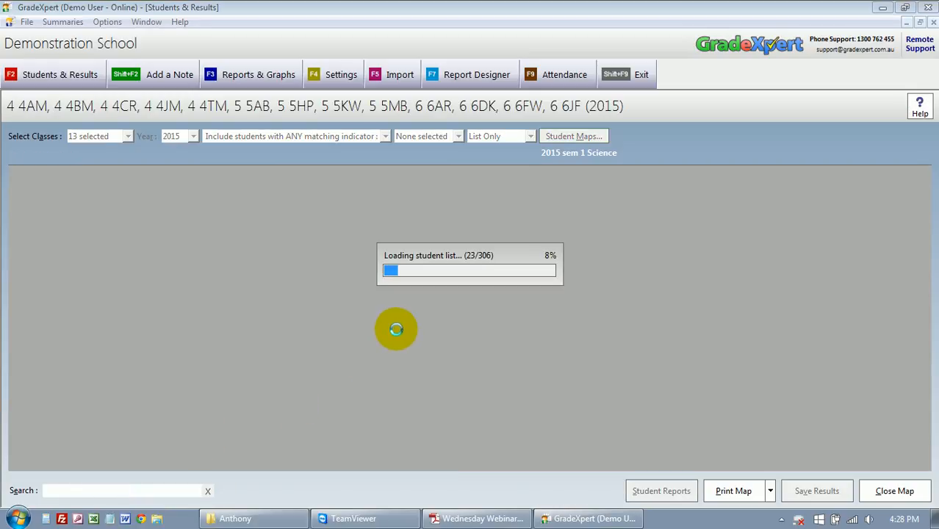
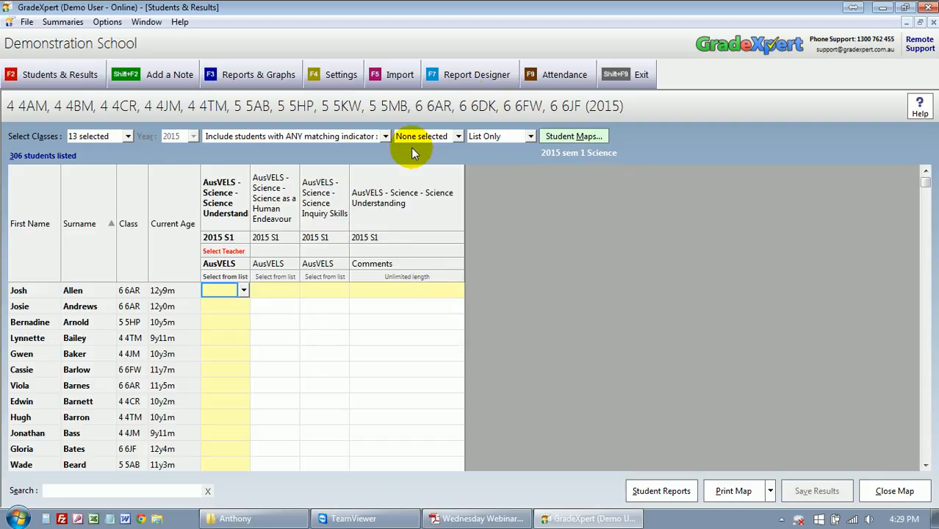
- Filter the listed students by the EAL student indicator
click(460, 137)
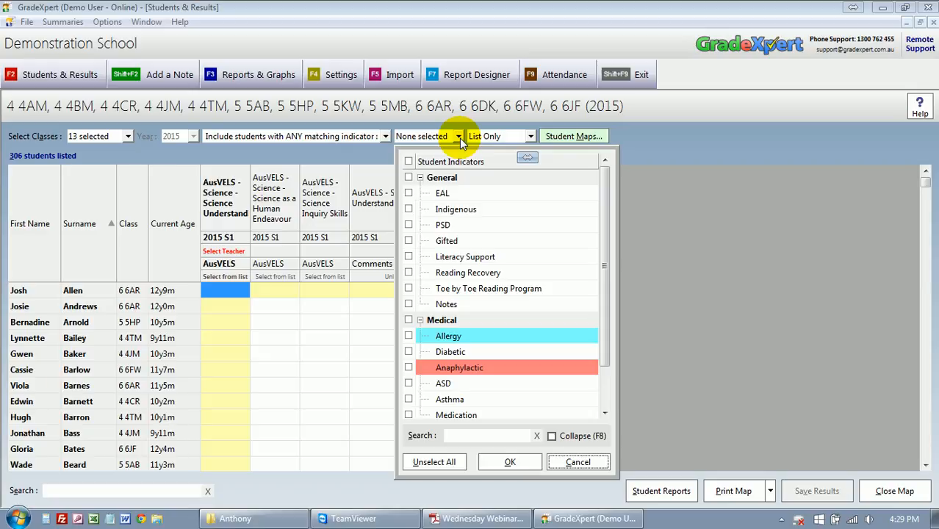
click(443, 194)
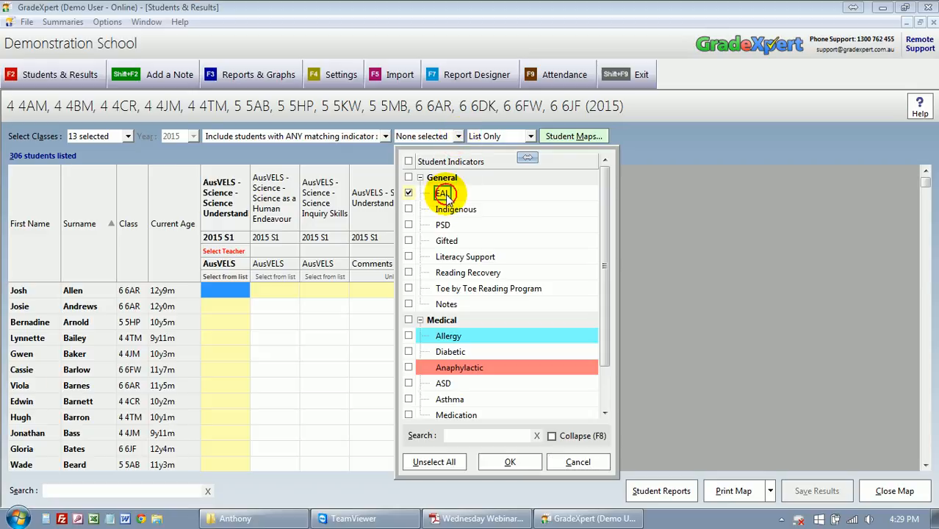
click(511, 463)
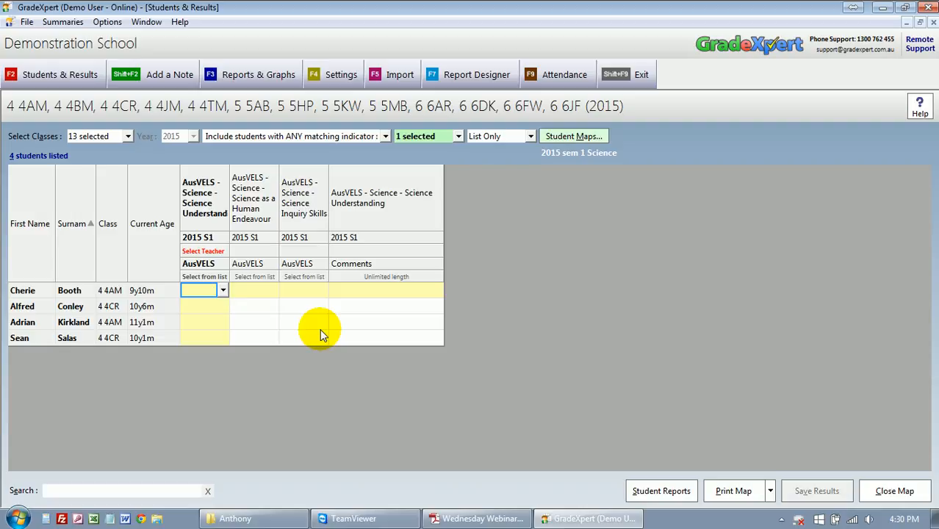
click(457, 137)
click(444, 195)
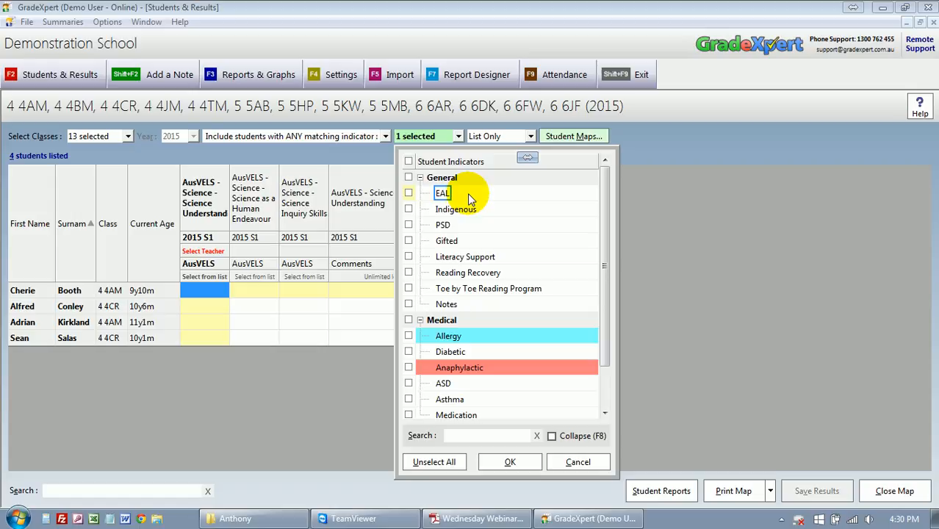
click(445, 196)
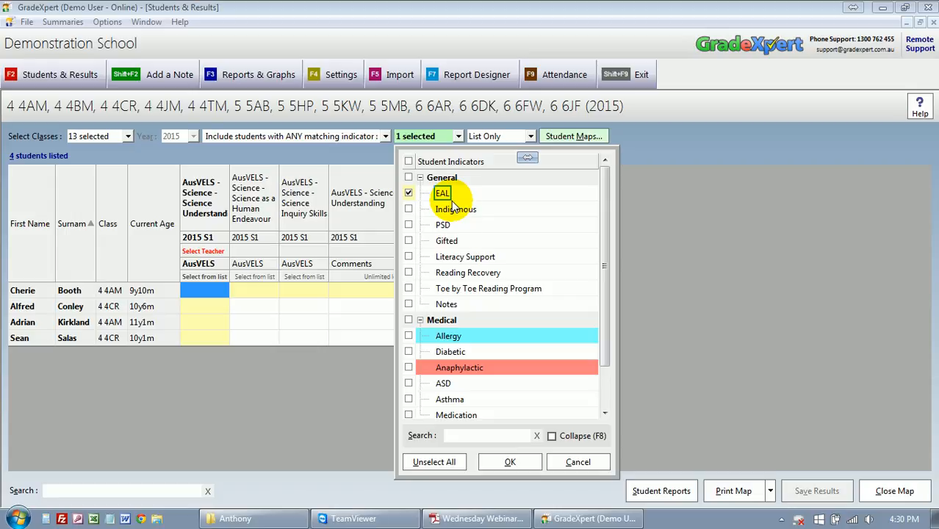
click(578, 457)
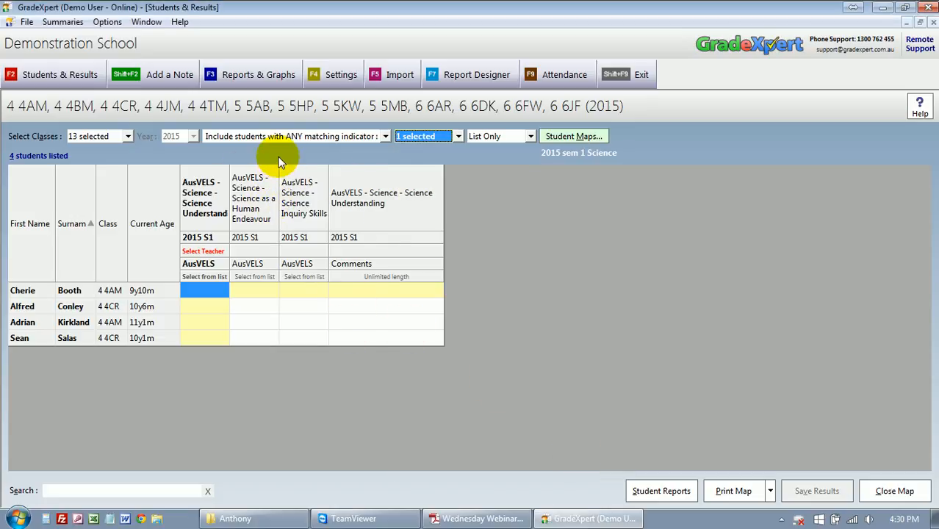
- Switch the indicator filter to exclude students with ANY matching indicator and review the student list
click(340, 136)
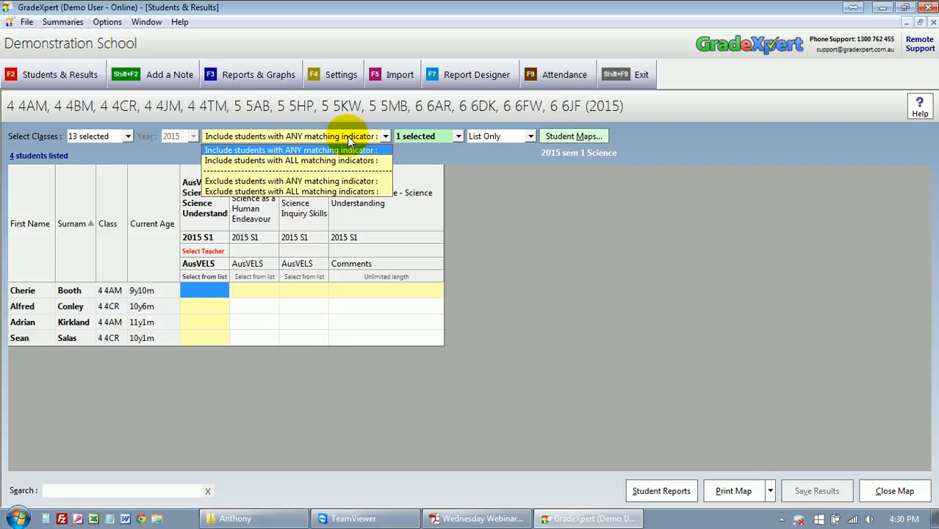
click(332, 182)
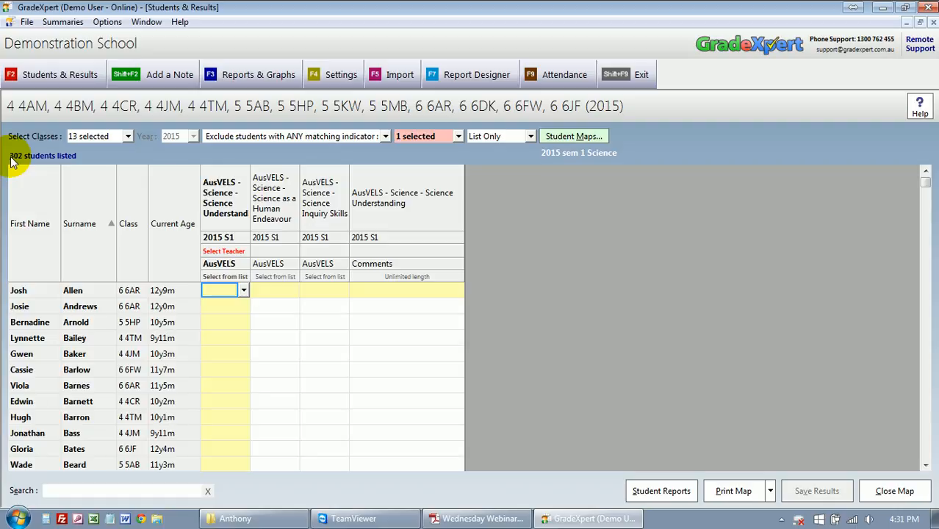
mouse_move(925, 185)
mouse_down()
mouse_move(924, 196)
mouse_move(927, 170)
mouse_up()
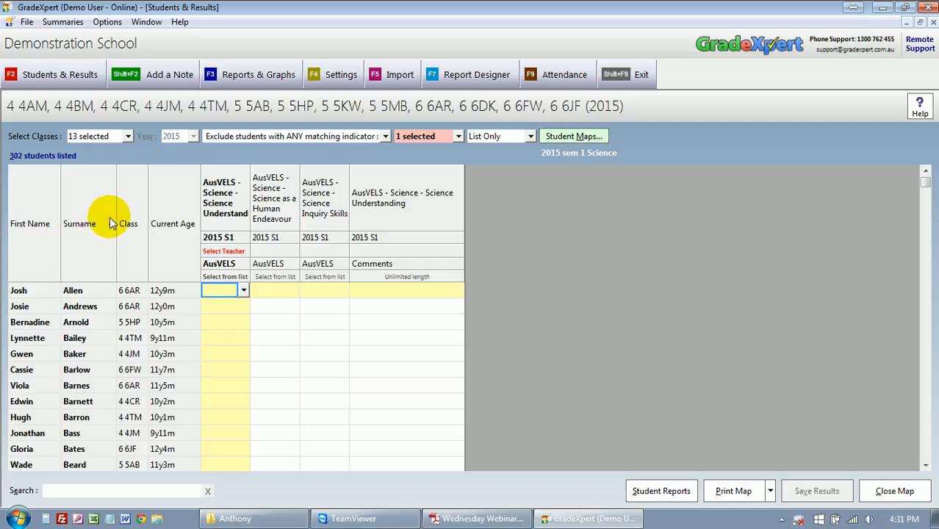
- Sort the student list by first name, by class and finally by current age
click(37, 233)
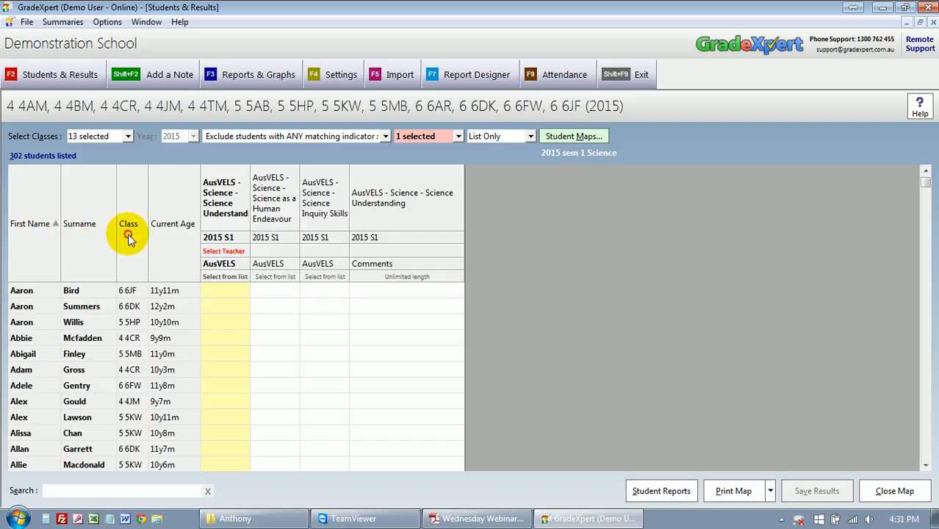
click(128, 234)
click(164, 236)
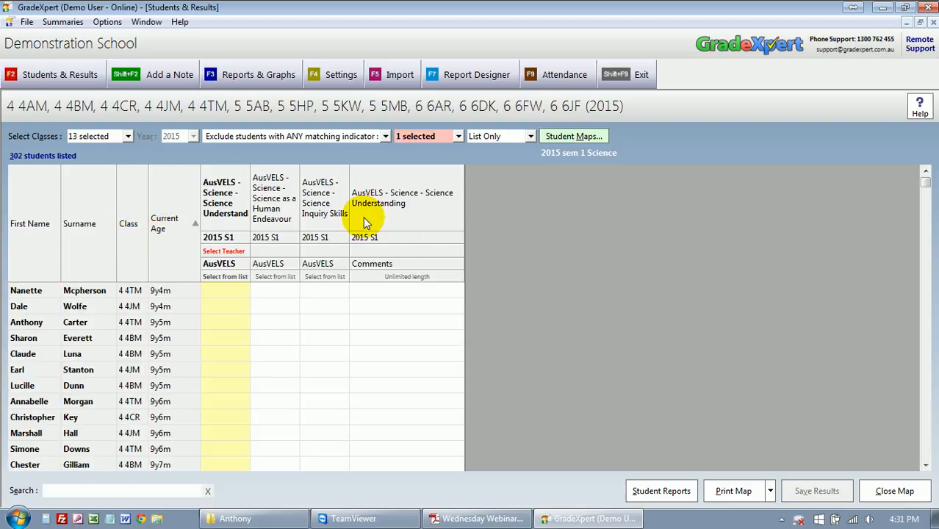
- Search the student list for a partial student name and check the matches in first names and surnames
click(90, 490)
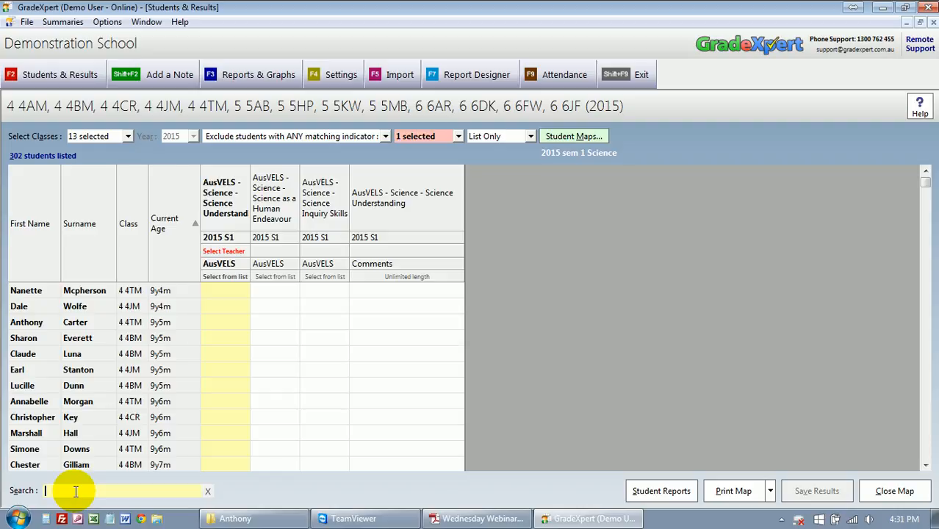
text(ch)
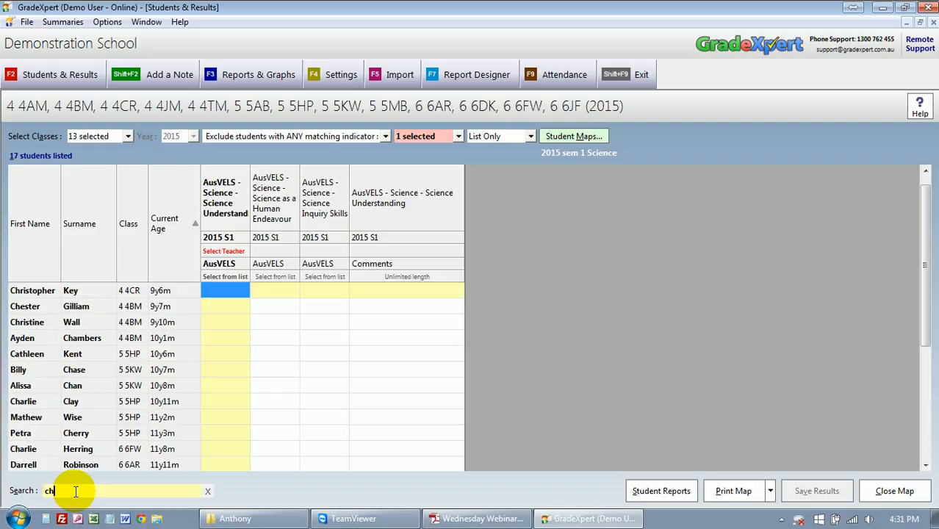
text(r)
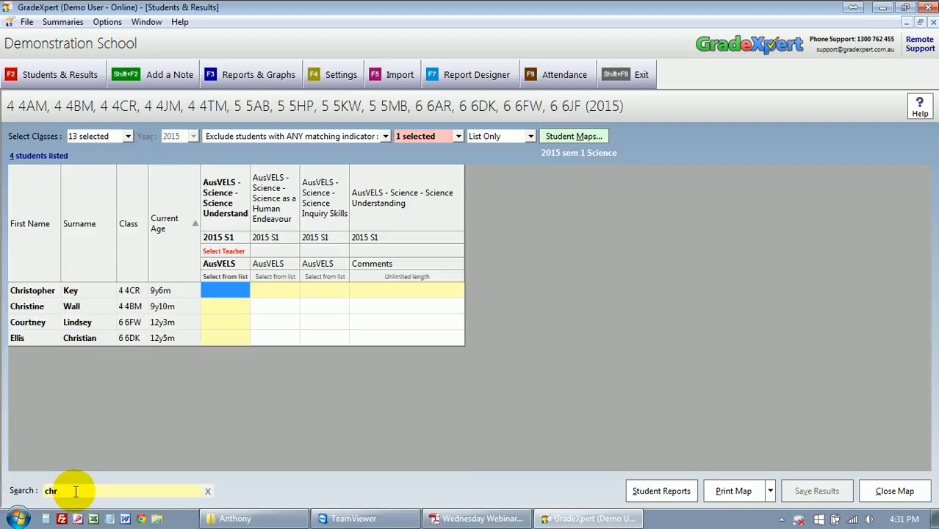
text(is)
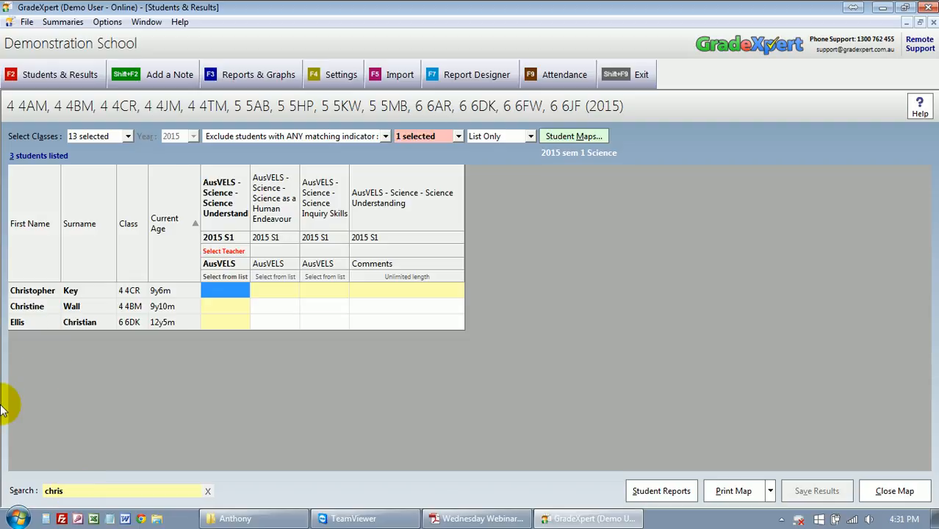
click(29, 292)
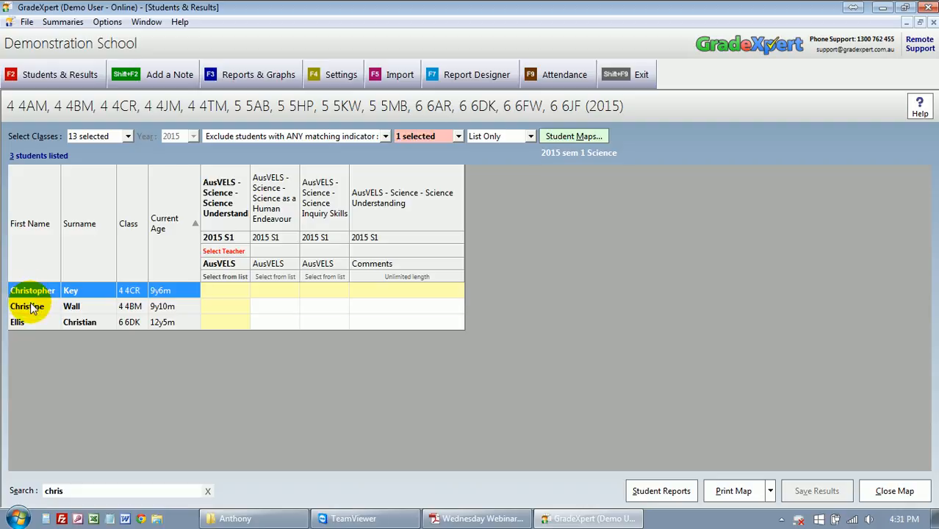
click(31, 306)
click(75, 324)
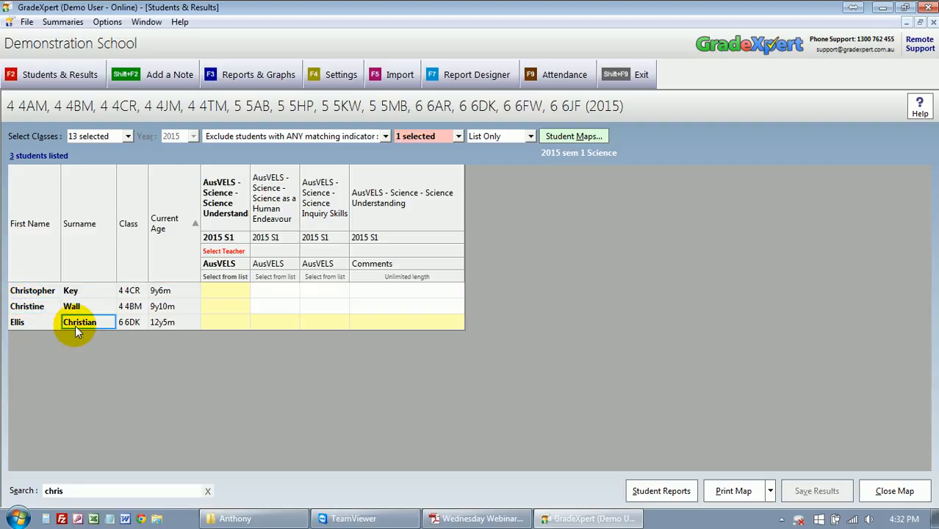
- Narrow the name search by adding a surname initial, select the matching student's Science Understanding result cell, and clear the search
click(88, 484)
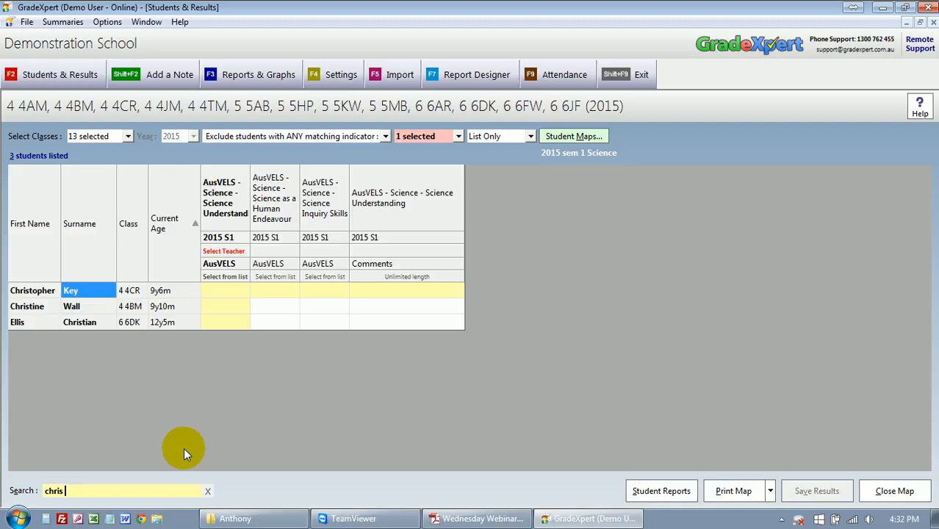
text(w)
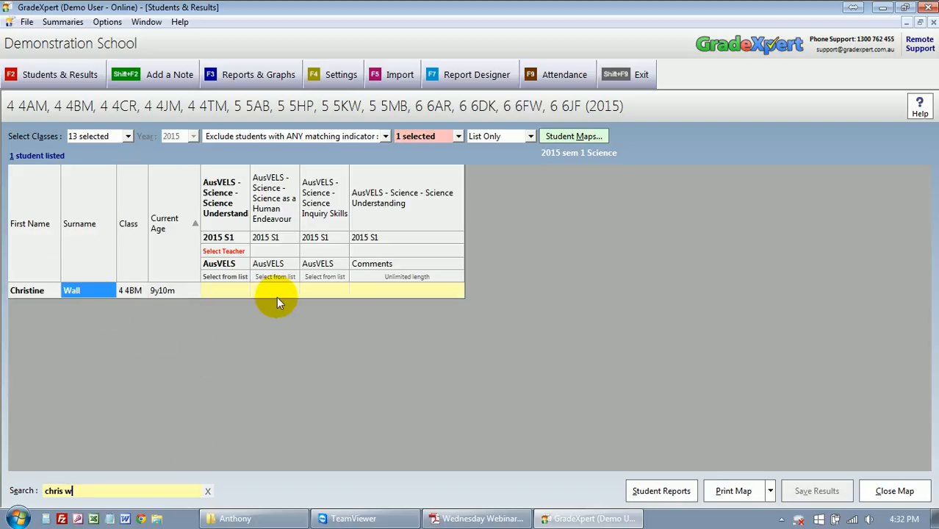
click(222, 291)
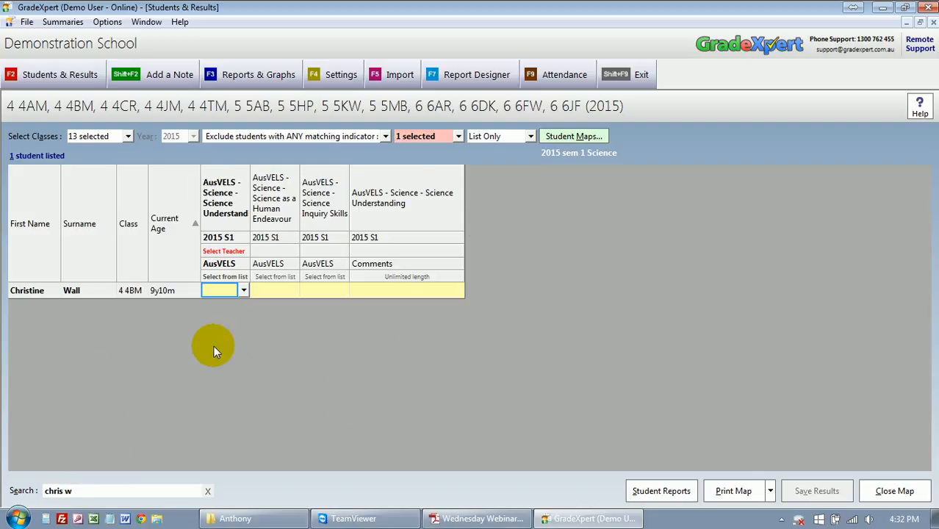
click(207, 491)
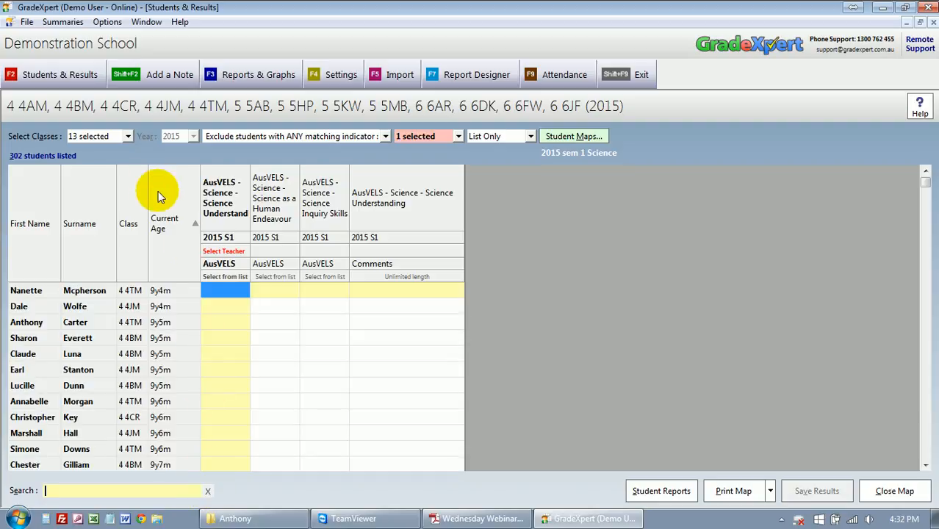
- Limit the class selection to class 3 3SA only, clearing all other classes
click(128, 137)
click(119, 163)
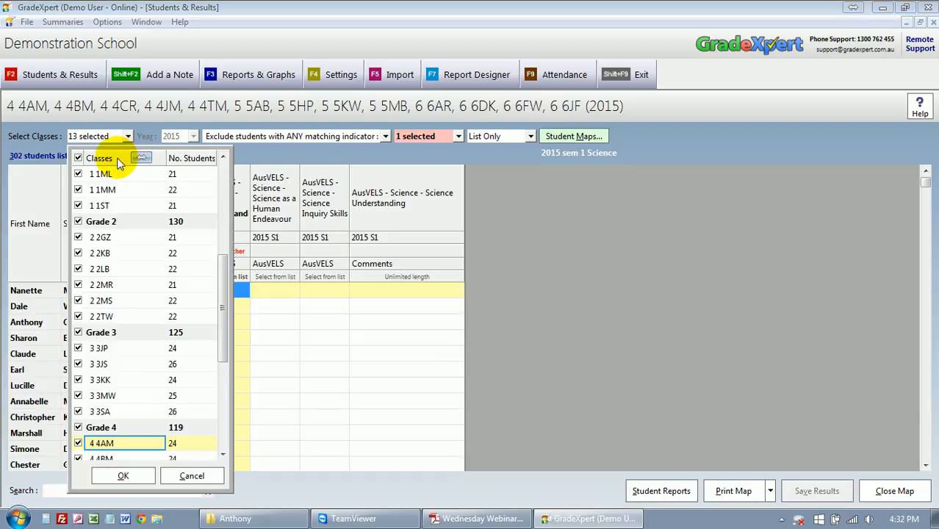
click(119, 166)
click(112, 412)
click(111, 411)
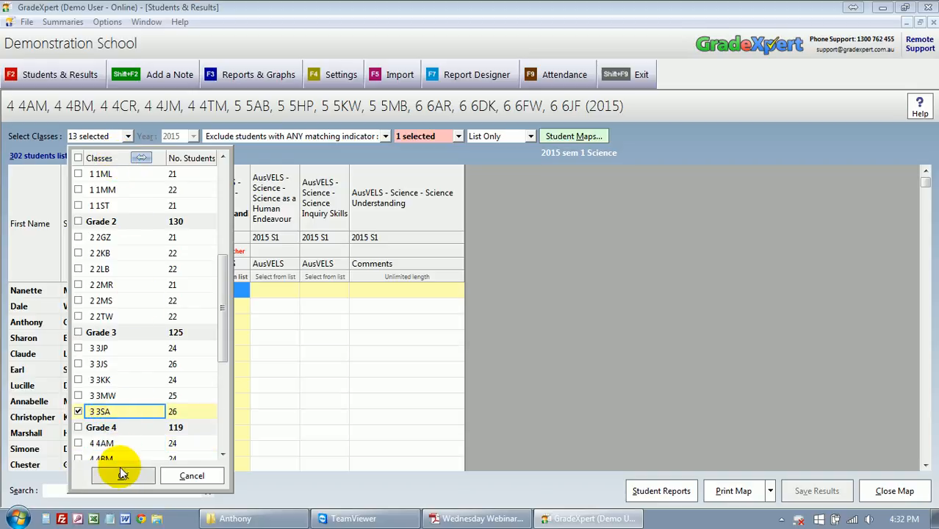
click(123, 475)
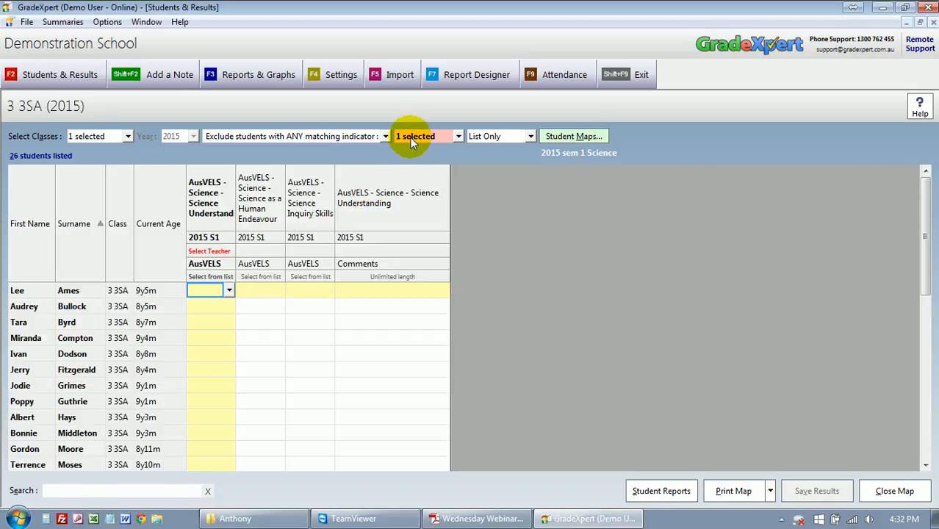
- Unselect all student indicators so that the student list has no indicator filter
click(411, 139)
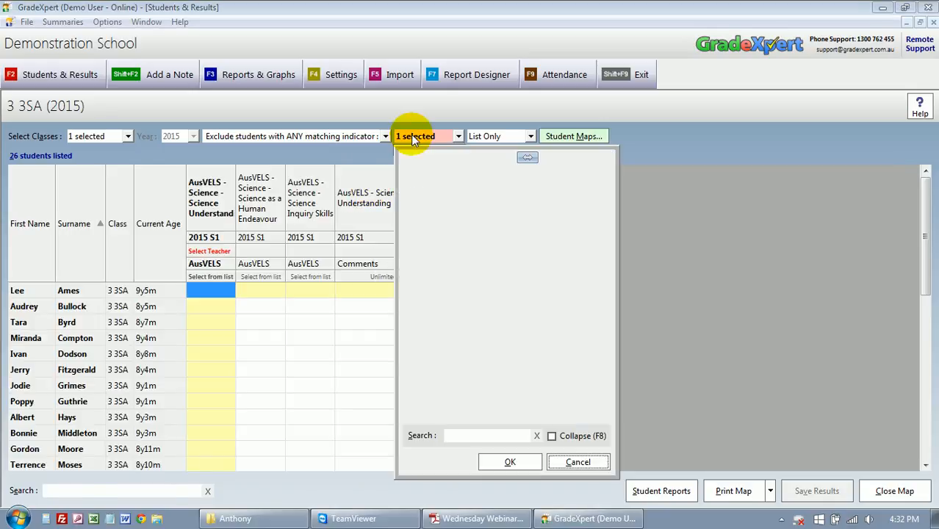
click(439, 466)
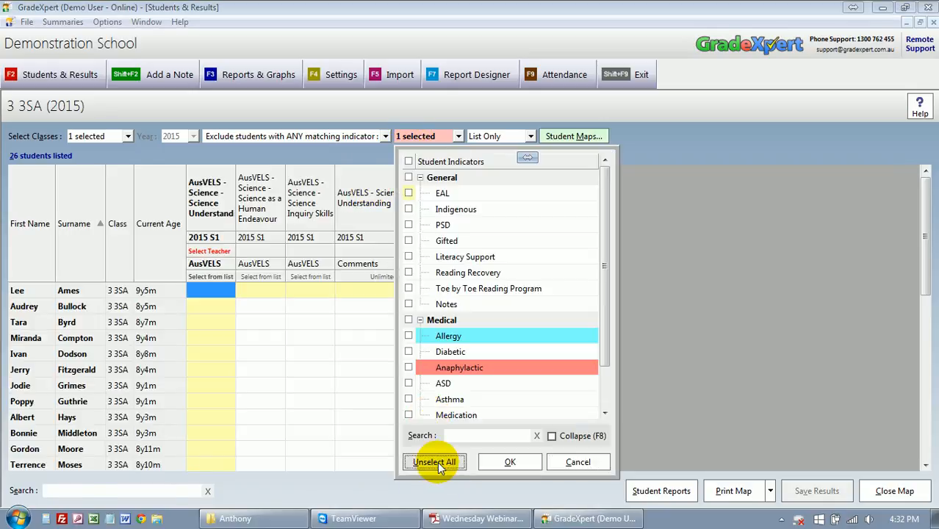
click(487, 461)
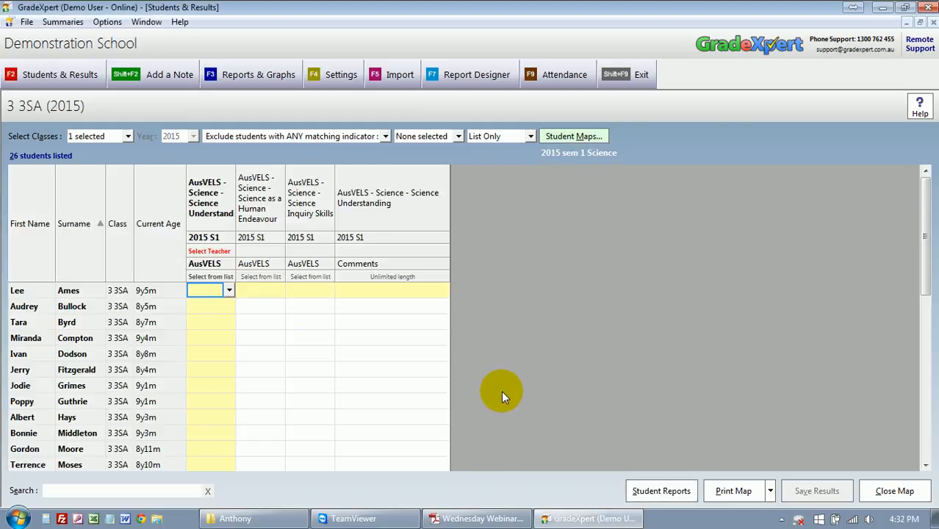
- In the map settings for 2015 sem 1 Science, set the default year to 2014 and semester to 2, and apply them to all columns
click(577, 136)
click(587, 352)
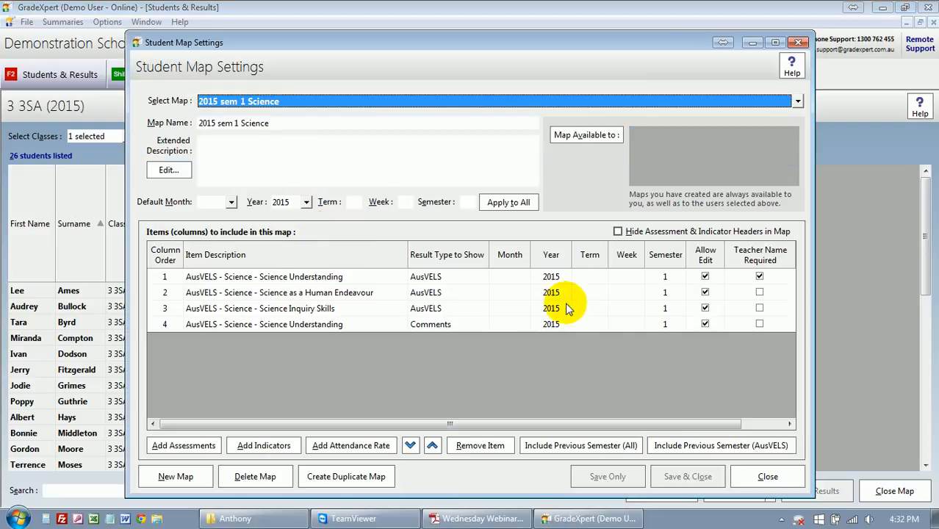
click(304, 203)
click(293, 222)
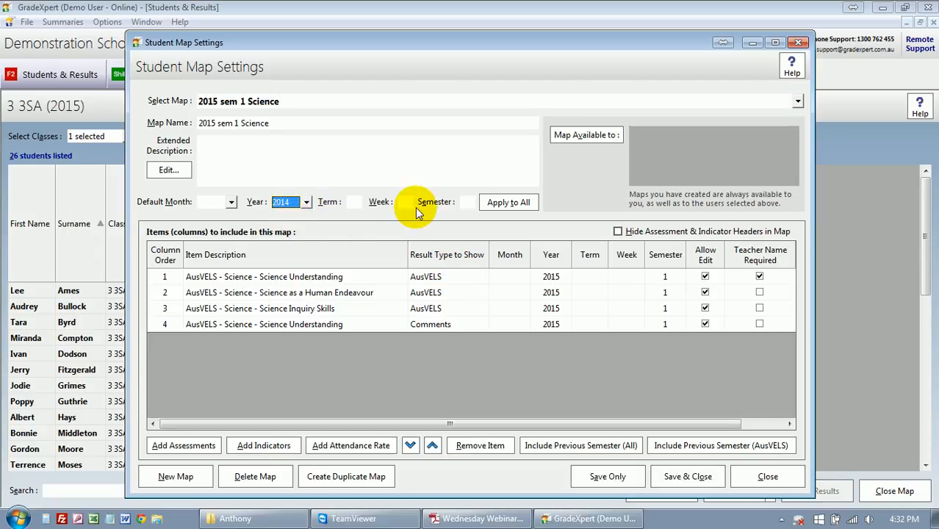
click(464, 204)
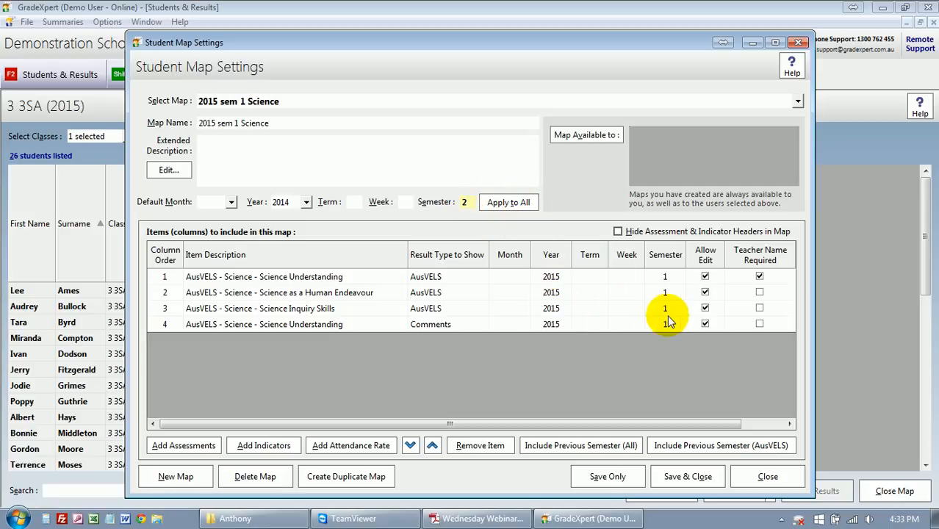
click(527, 206)
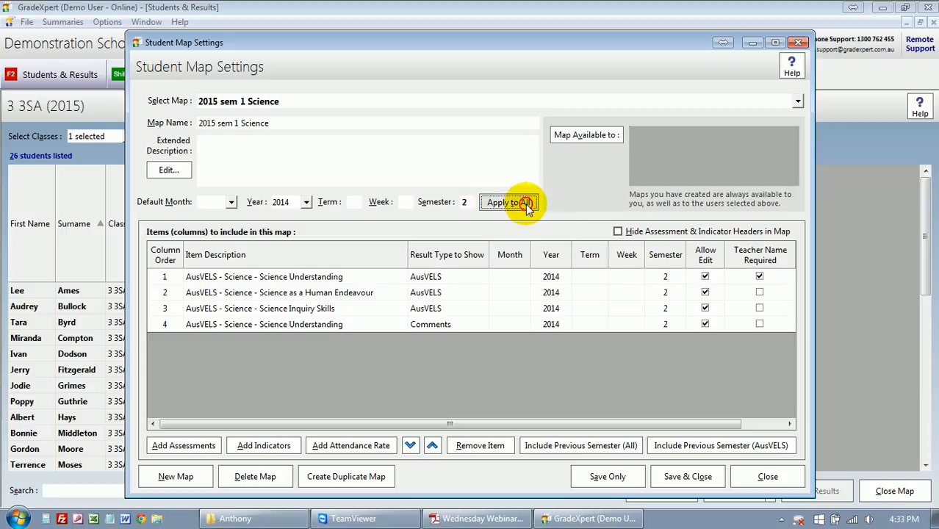
click(553, 278)
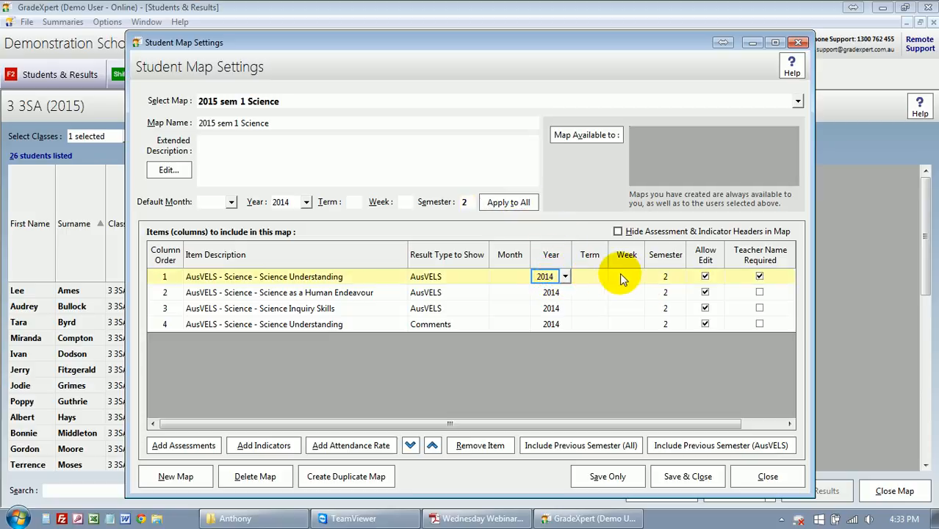
click(661, 276)
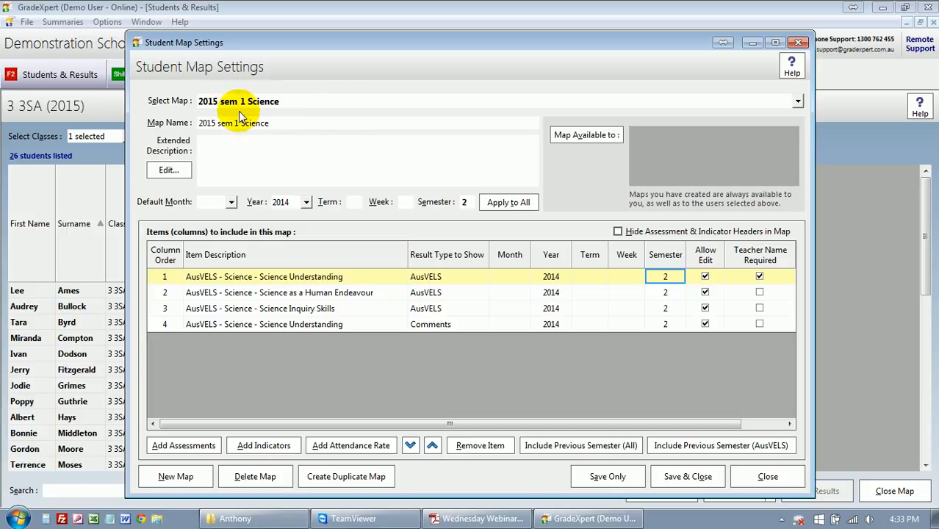
- Make the map available to one individual teacher from the list of users
click(578, 137)
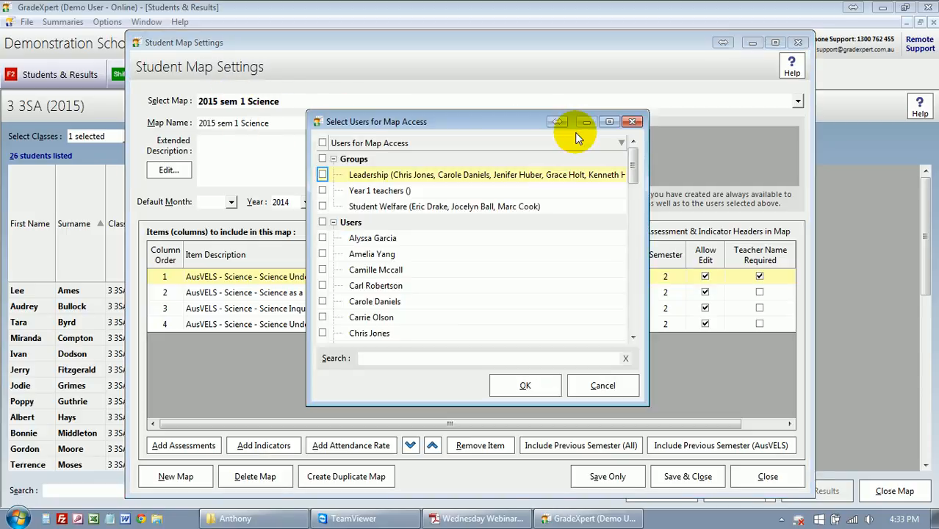
drag(633, 165, 633, 191)
click(407, 302)
click(527, 386)
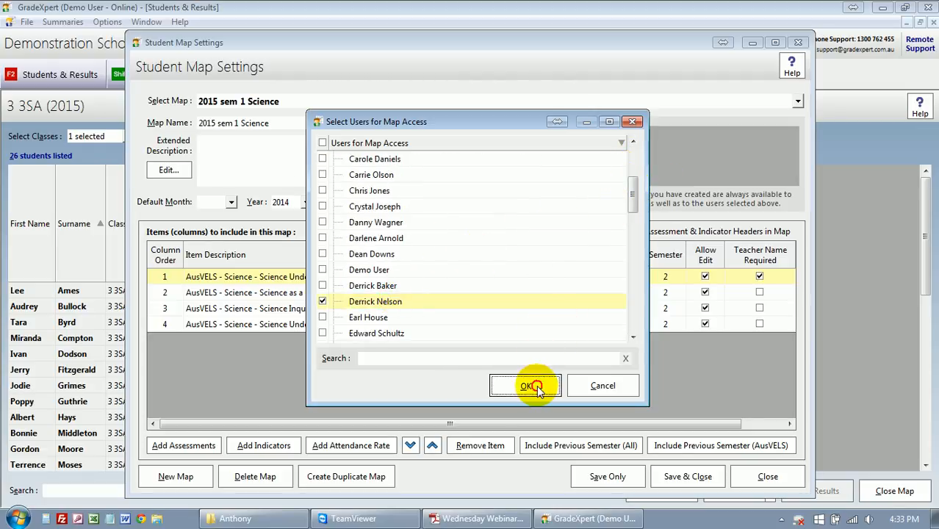
click(661, 135)
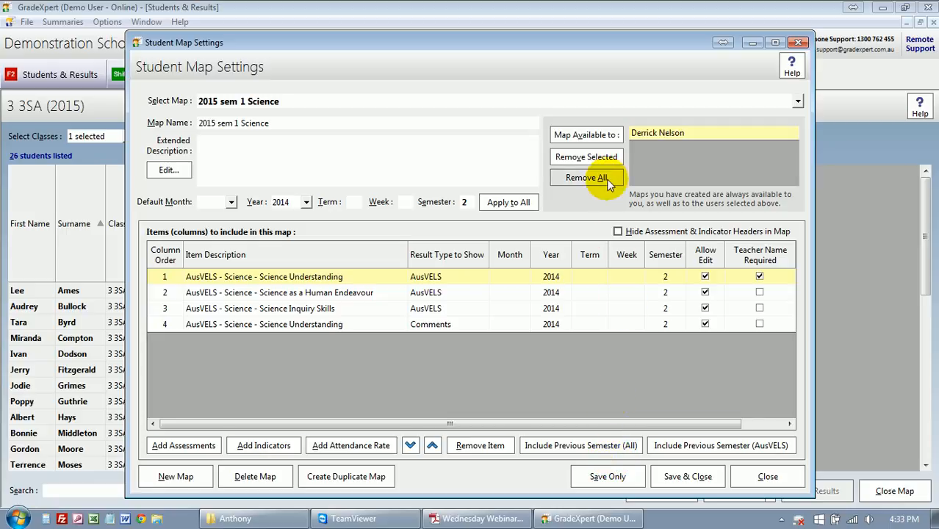
- Extend the map's availability to the entire Users group, and save and close the map settings
click(605, 137)
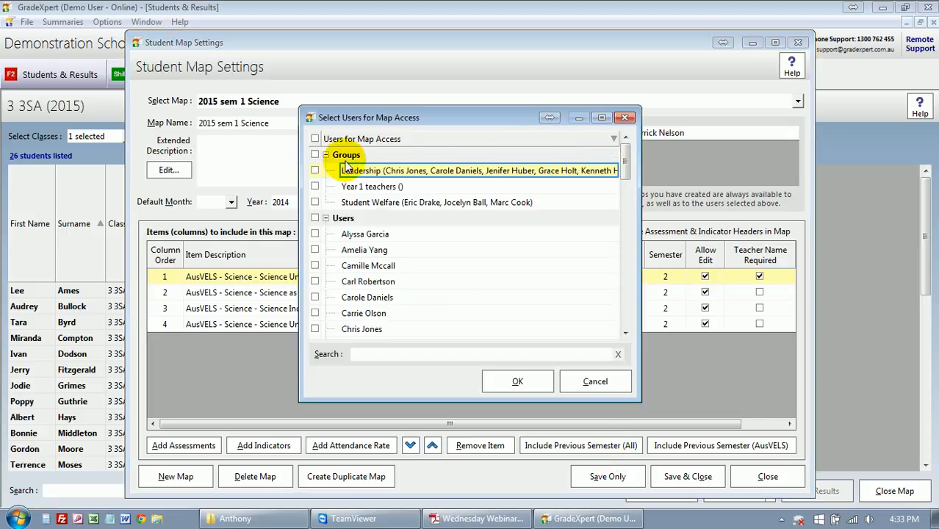
click(314, 218)
click(316, 218)
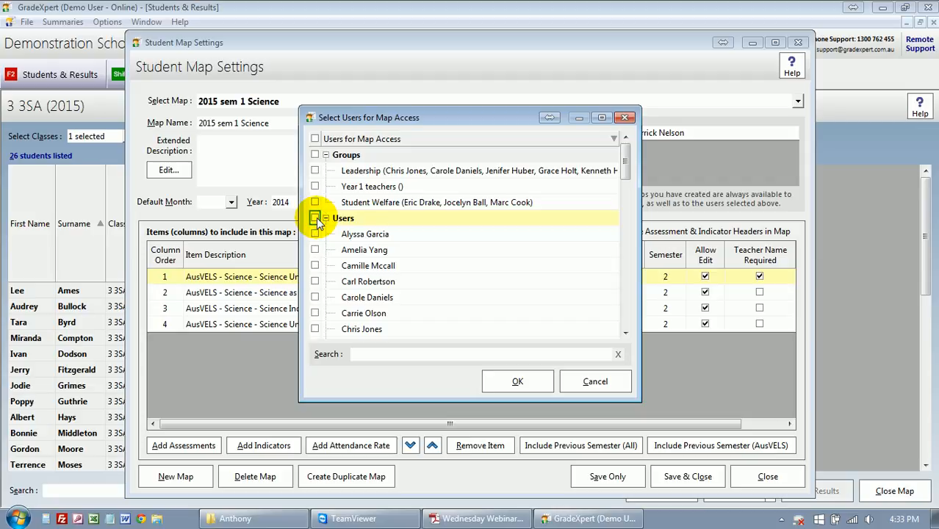
click(315, 202)
click(314, 203)
click(315, 219)
click(507, 381)
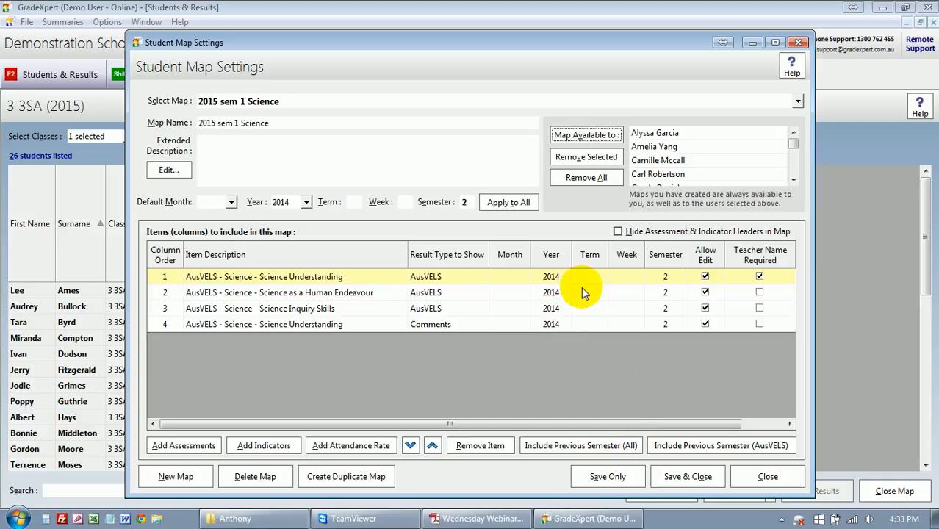
click(684, 478)
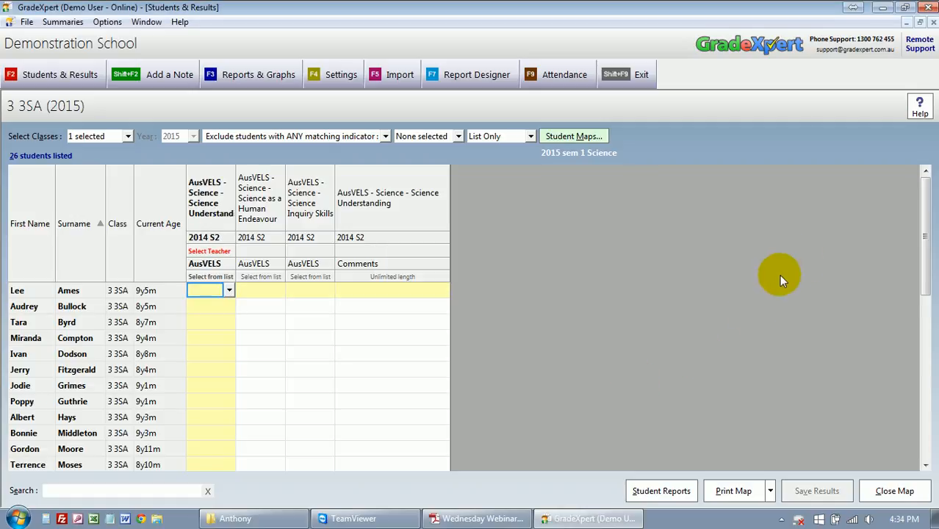
- Switch the class selection from 3 3SA to class 6 6AR
drag(918, 228, 916, 195)
click(122, 136)
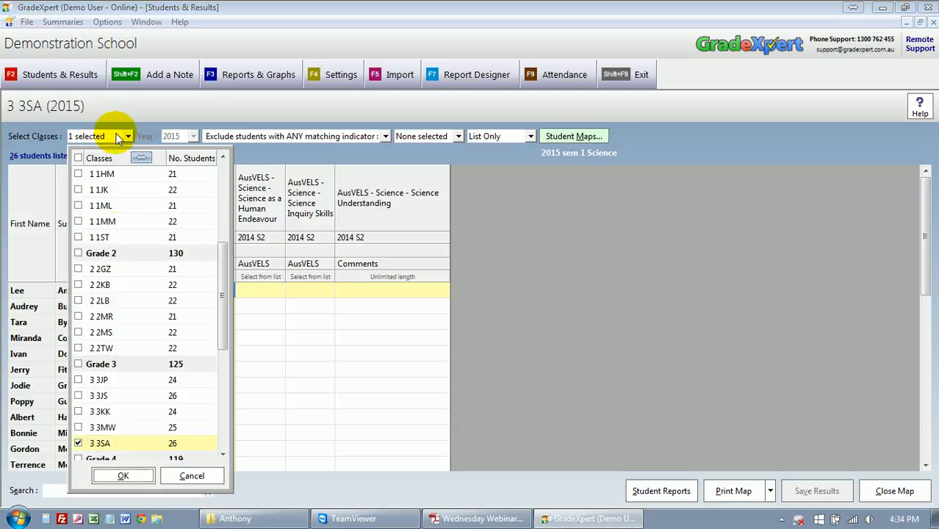
click(101, 443)
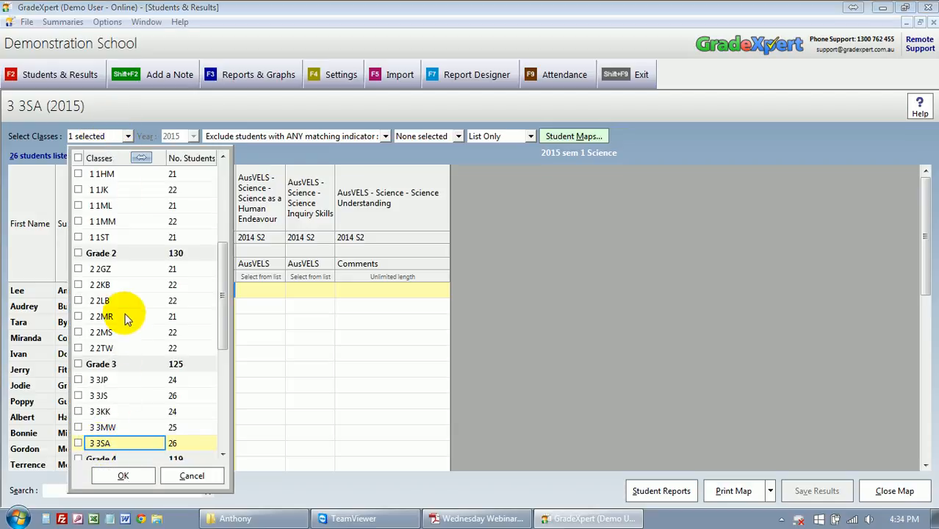
drag(217, 302, 220, 398)
click(132, 397)
click(121, 474)
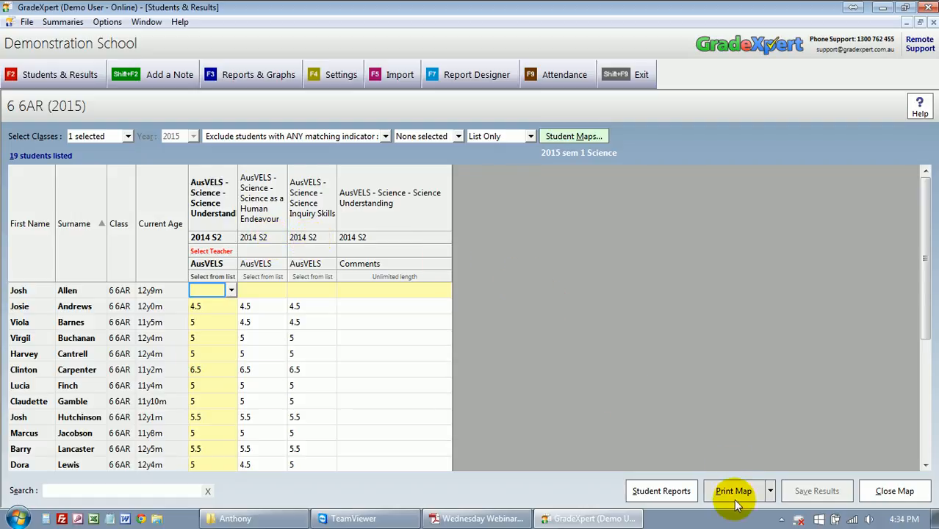
- Include the school logo in the map printout and open the print preview
click(771, 491)
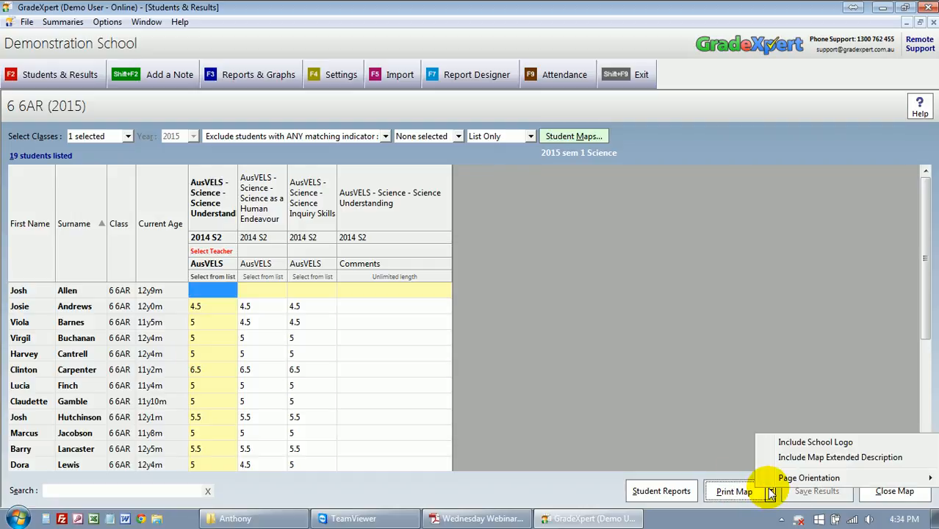
click(788, 444)
click(735, 492)
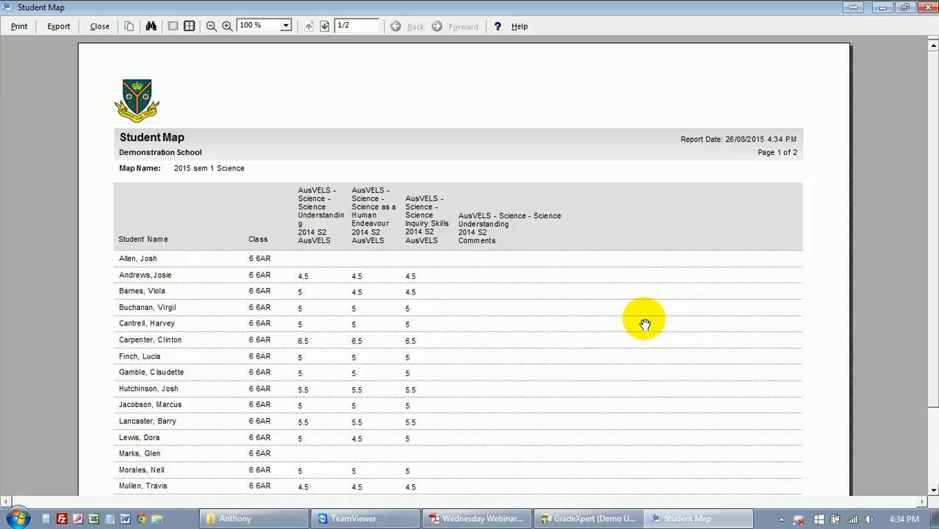
- Review both pages of the printed student map and close the preview
drag(629, 314, 629, 241)
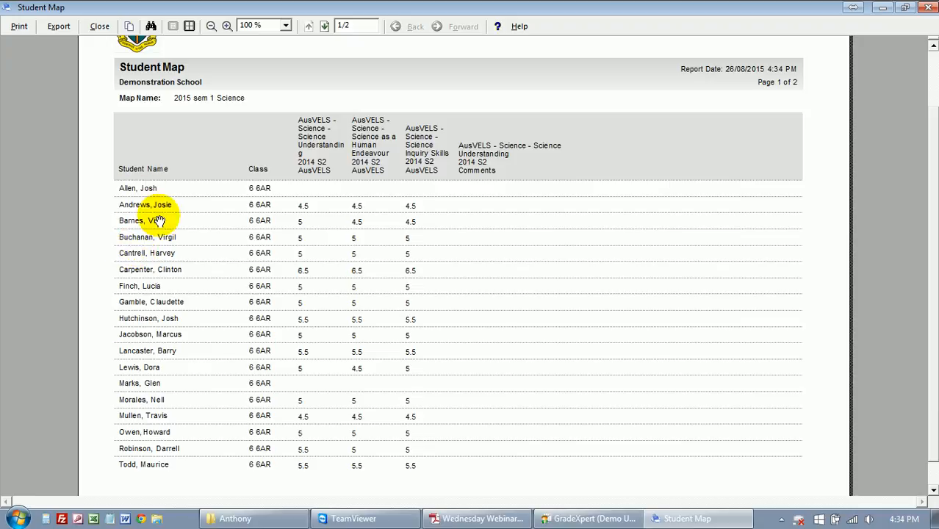
click(324, 26)
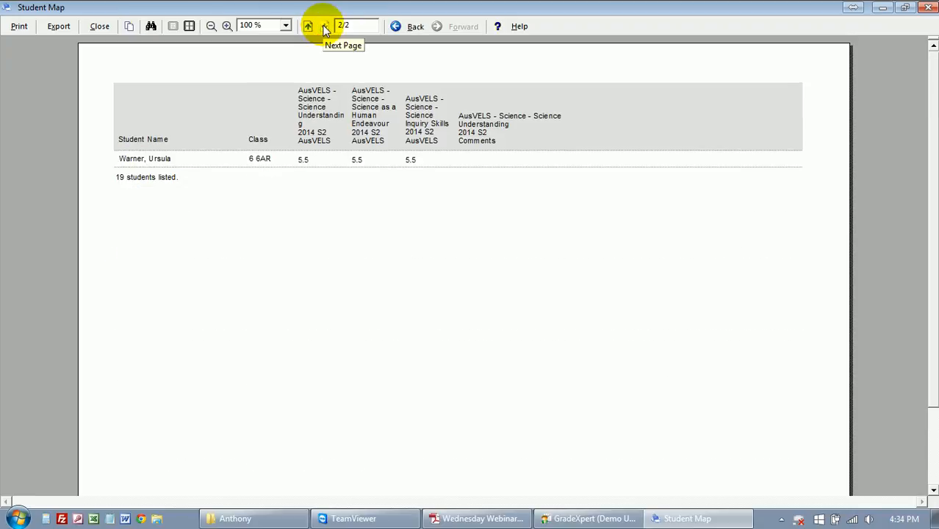
click(309, 26)
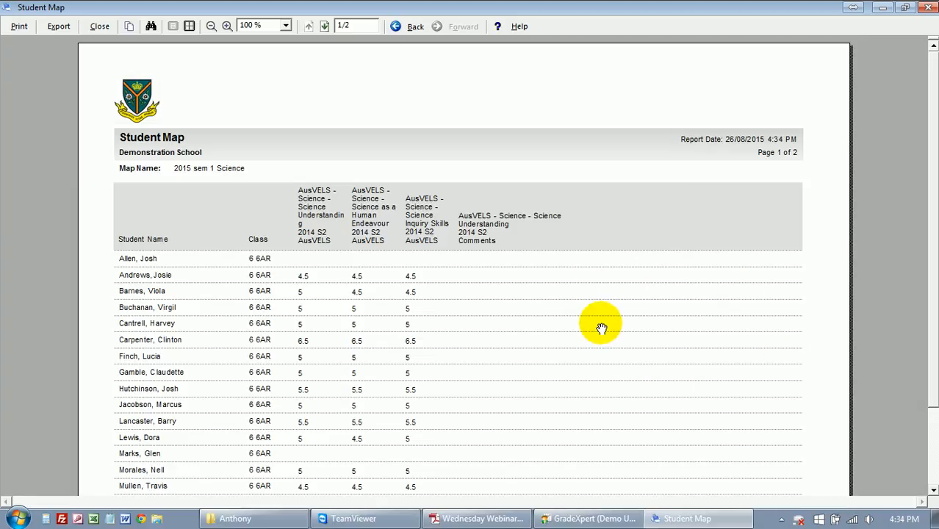
click(99, 26)
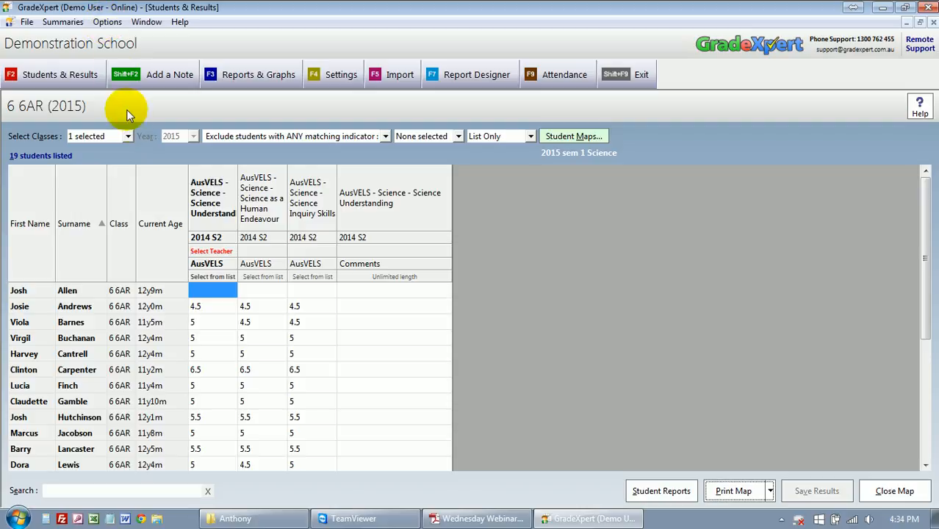
- Sort the students by their Science Understanding AusVELS result, finishing in descending order
click(207, 212)
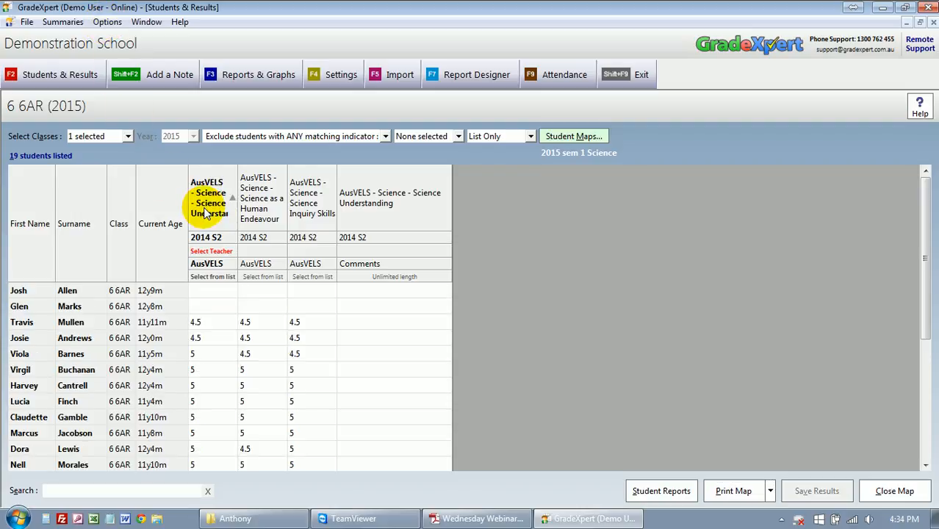
click(207, 213)
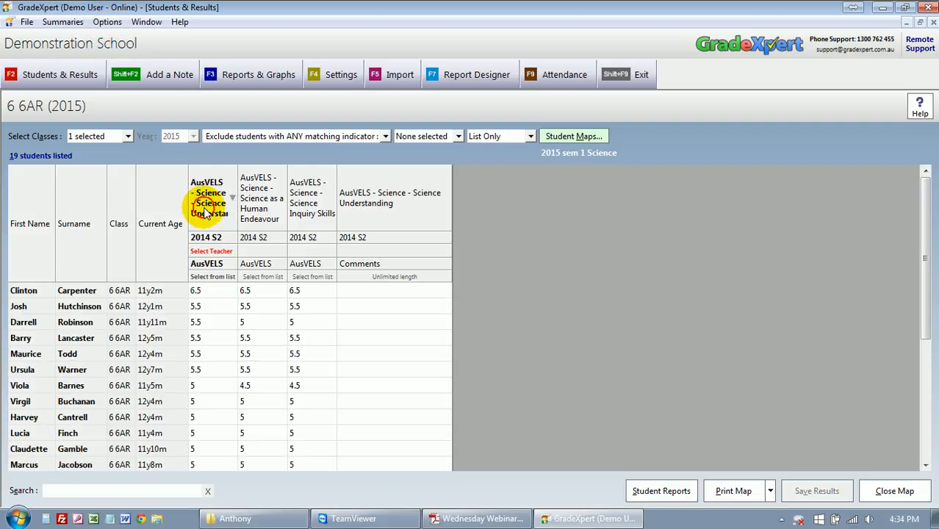
click(207, 213)
click(208, 213)
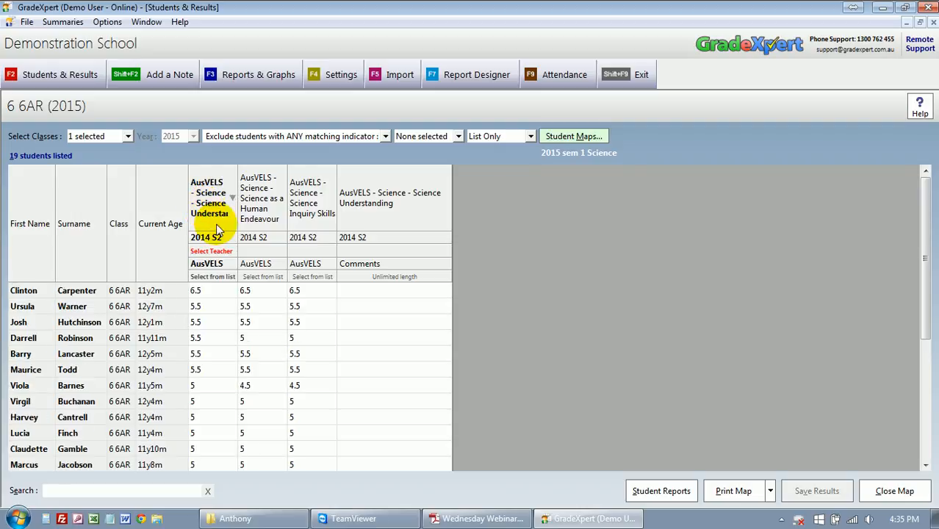
- View the result details and comparison graph for the fourth student's Science Understanding result, and close them
click(213, 339)
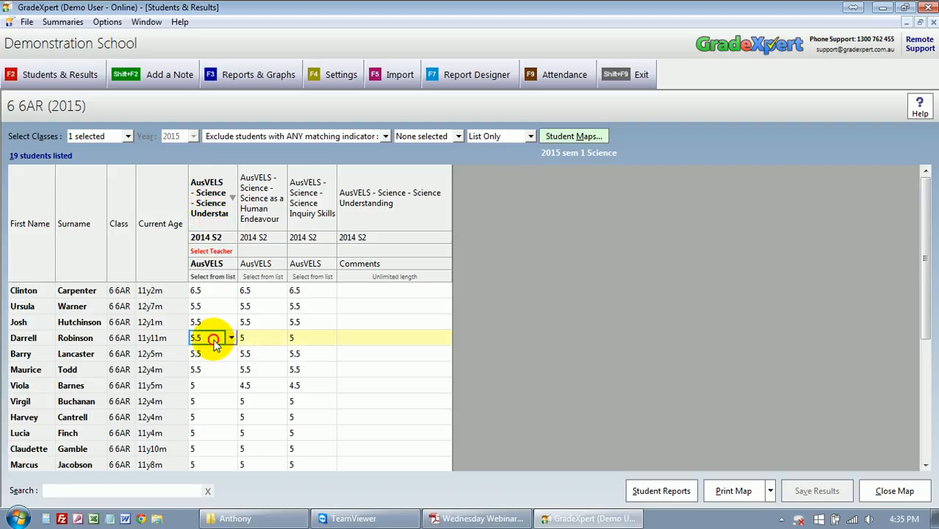
click(215, 344)
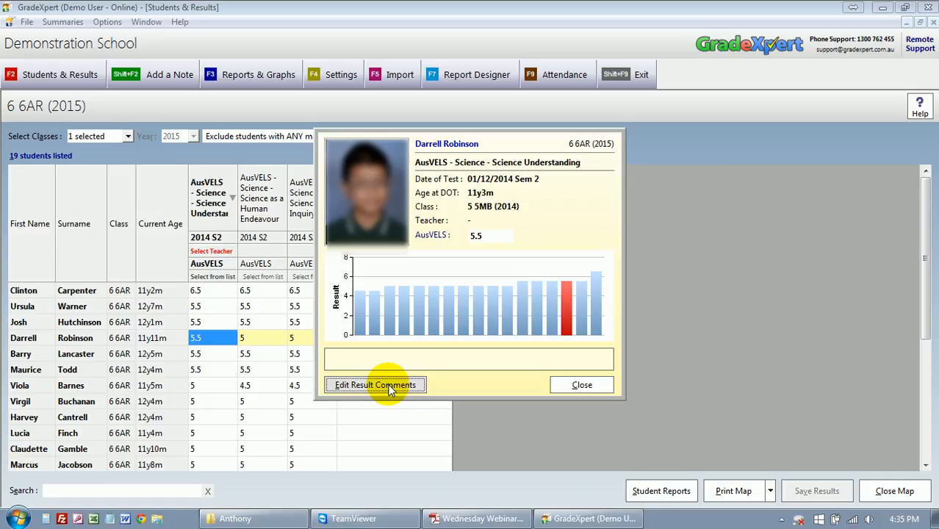
click(566, 384)
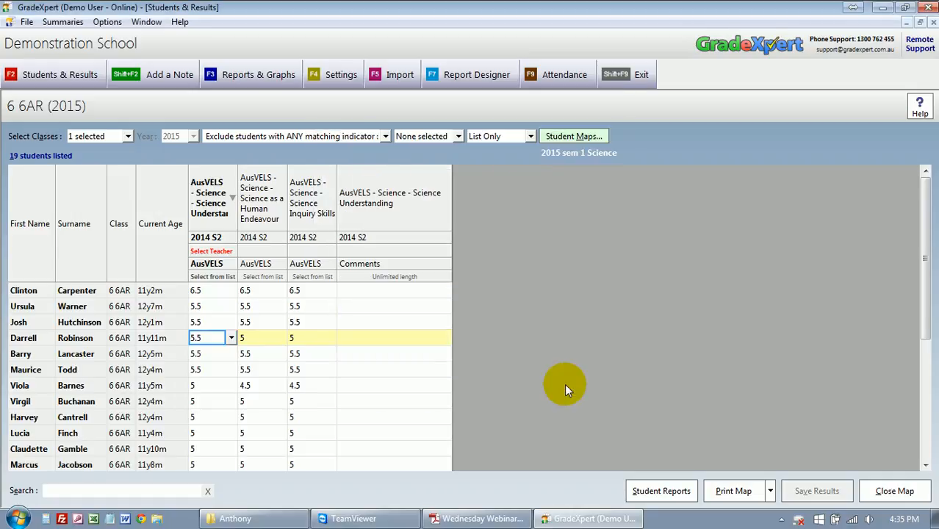
- Open the settings of the 2015 sem 1 Science map and include the previous semester for all its items
click(562, 136)
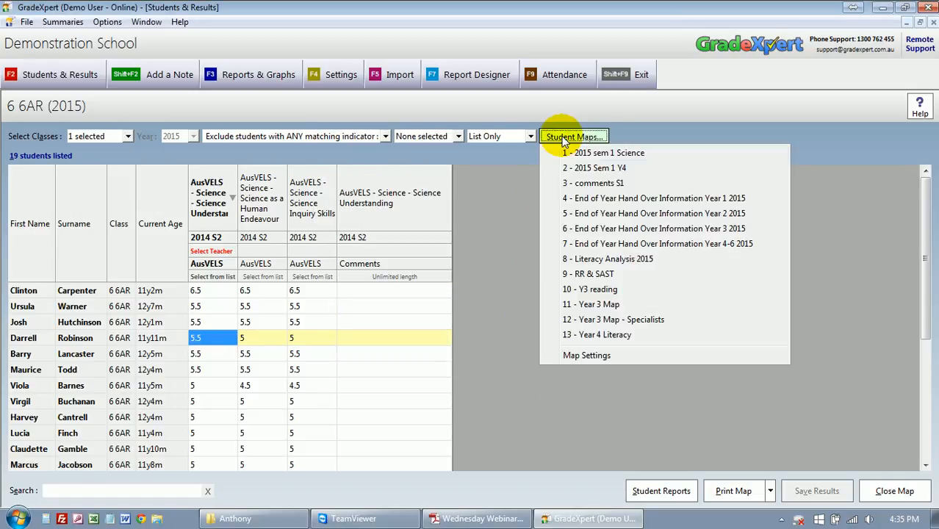
click(586, 356)
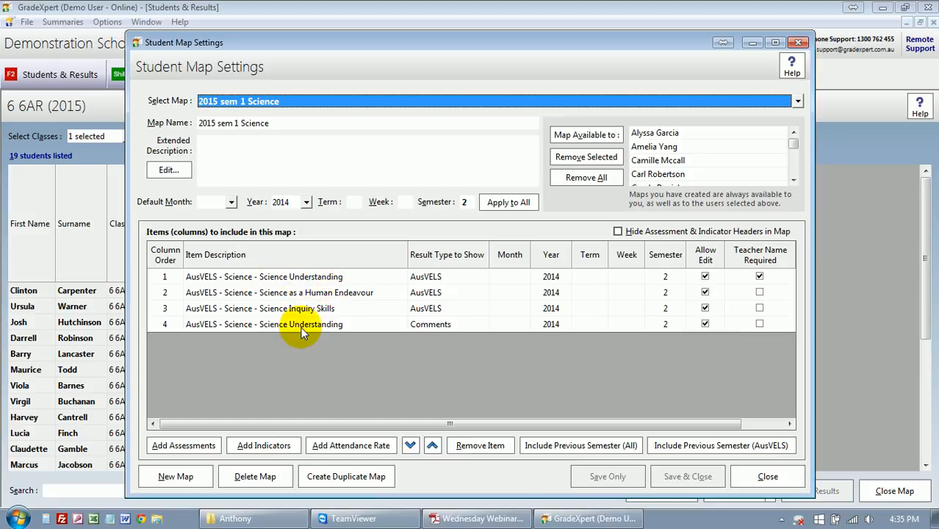
click(722, 87)
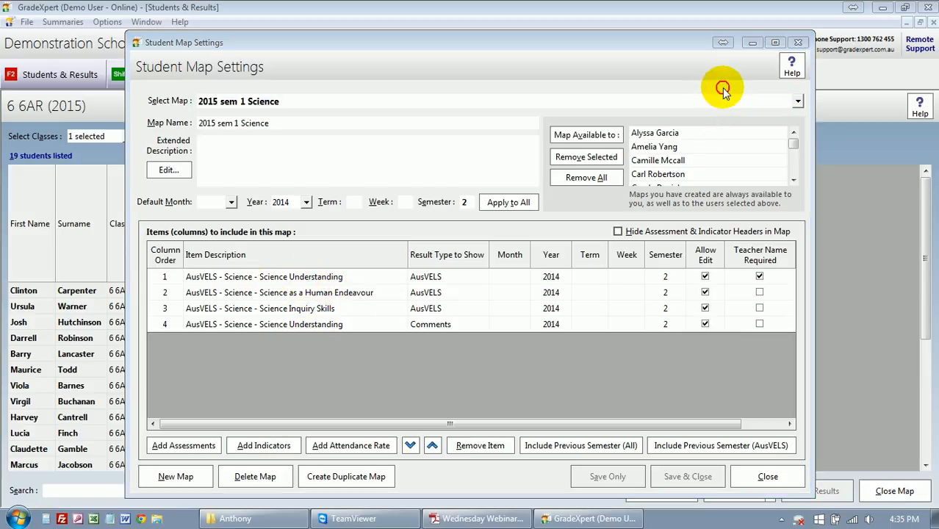
click(312, 325)
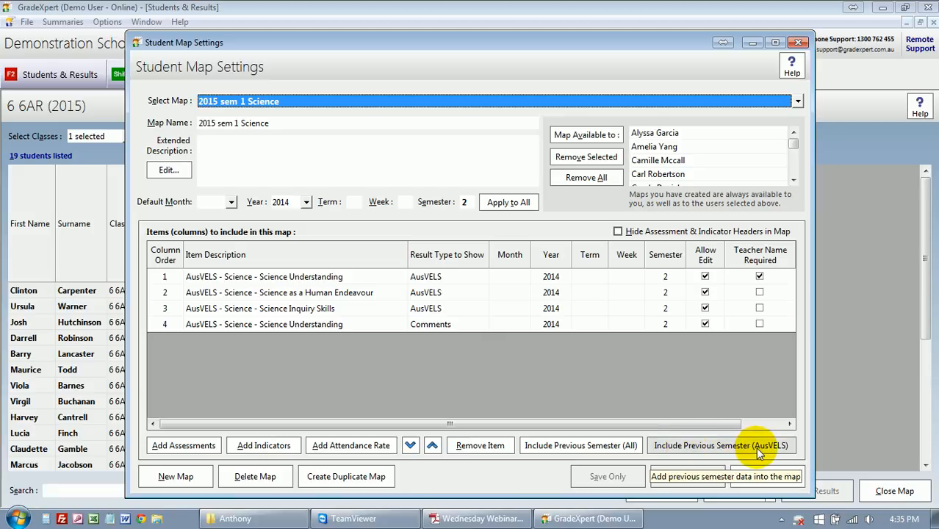
click(384, 309)
click(383, 292)
click(386, 280)
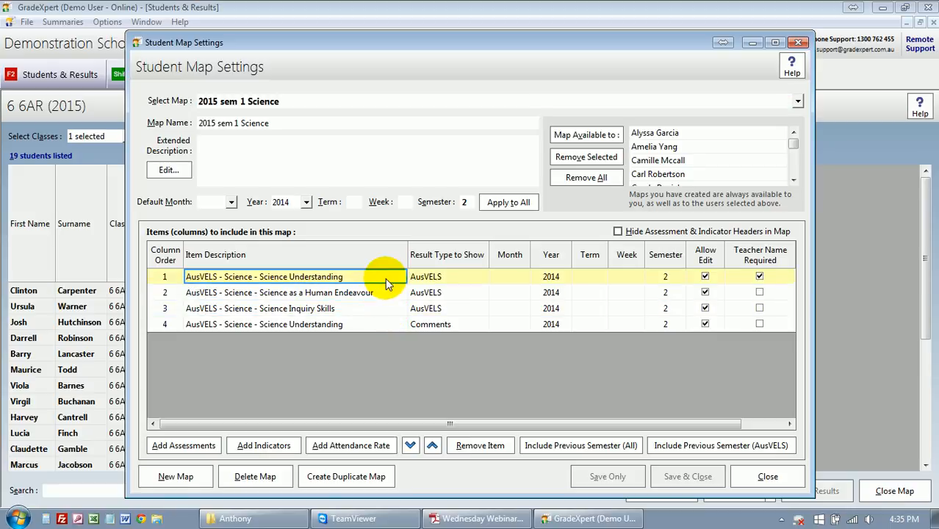
click(587, 447)
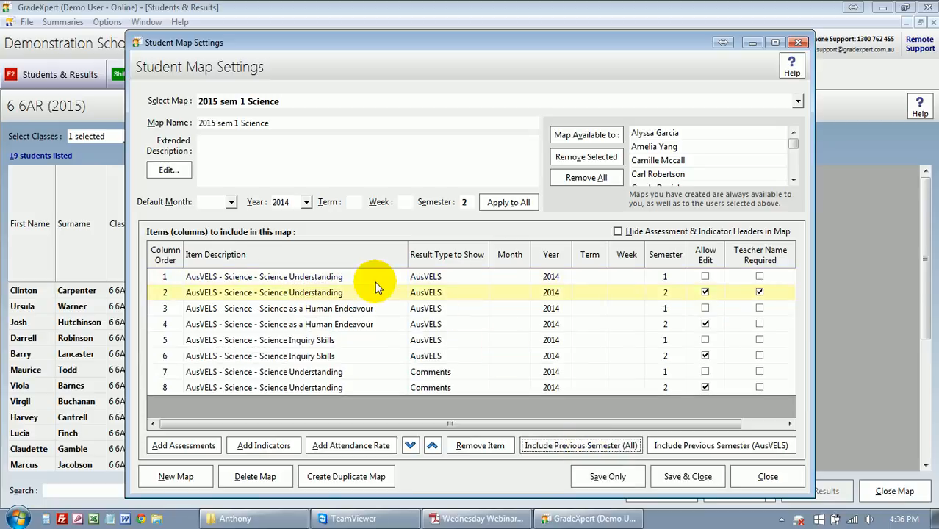
- Check the semester settings of the Science Understanding and Human Endeavour items, and save and close the map settings
click(348, 280)
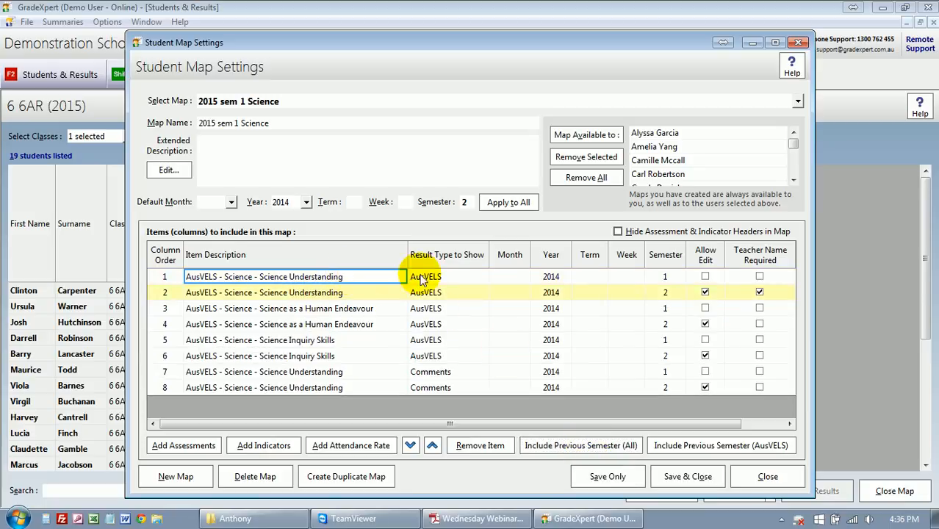
click(552, 276)
click(669, 278)
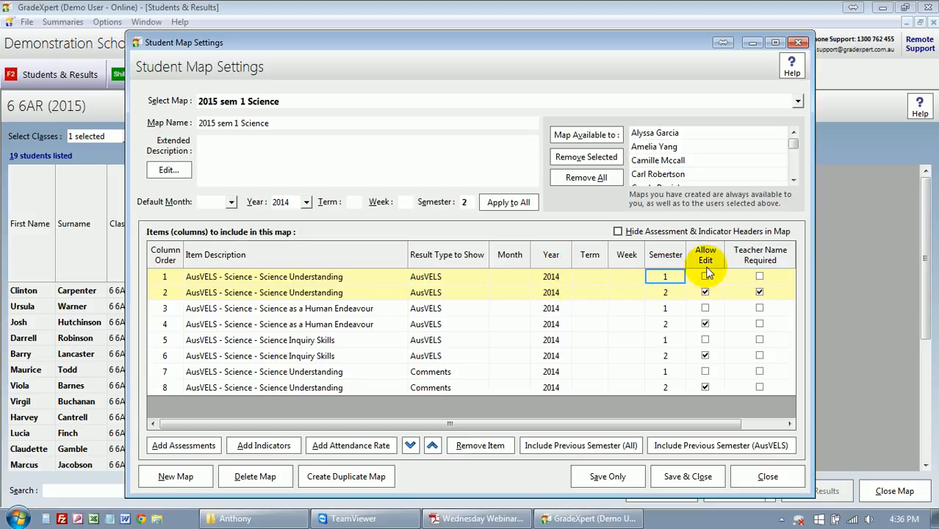
click(671, 293)
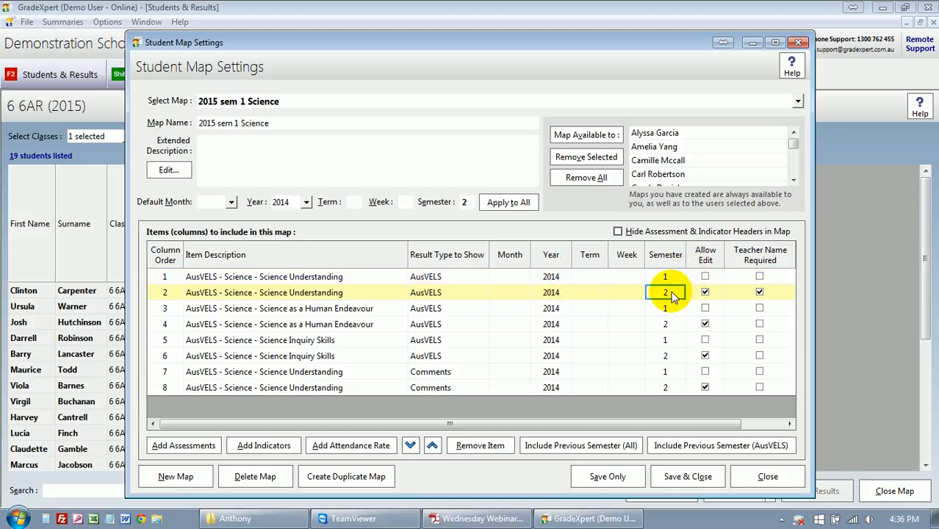
click(379, 309)
click(662, 310)
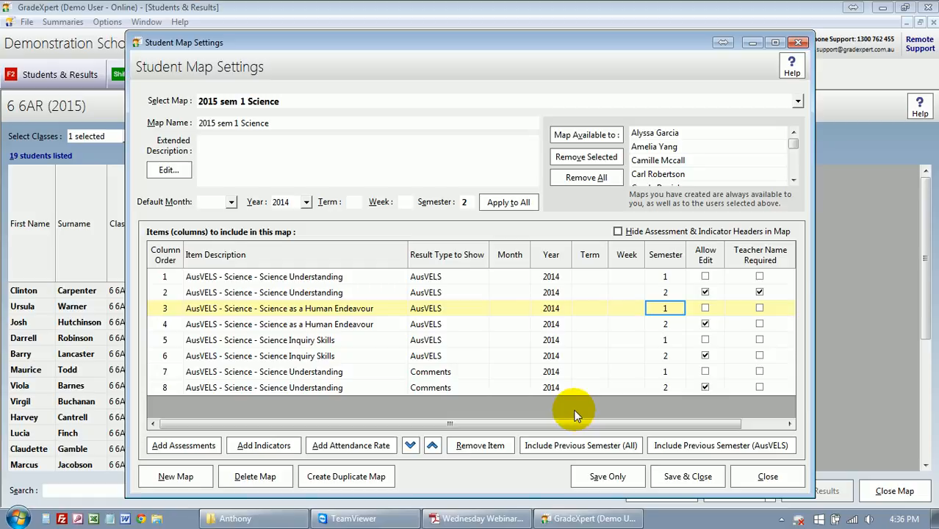
click(660, 479)
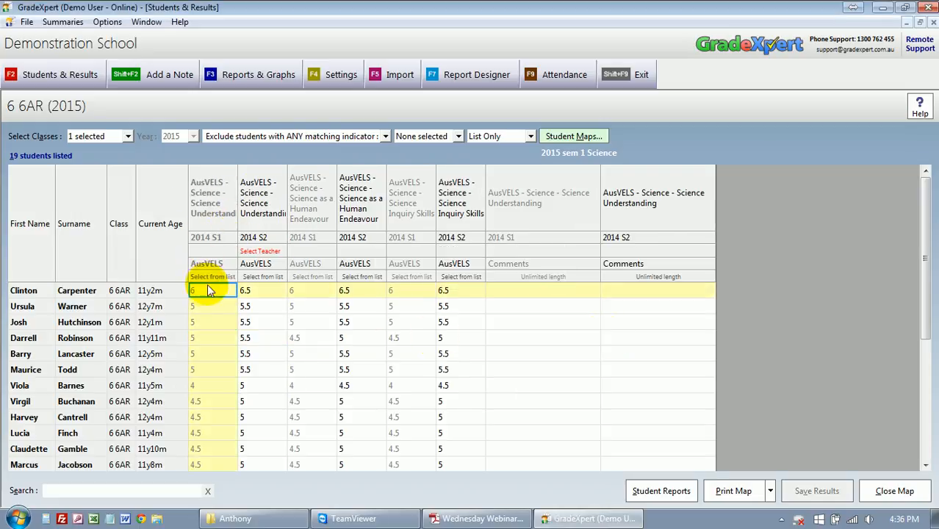
- Compare the first student's semester 1 and semester 2 Science results and comments, and view the map's print preview
click(248, 291)
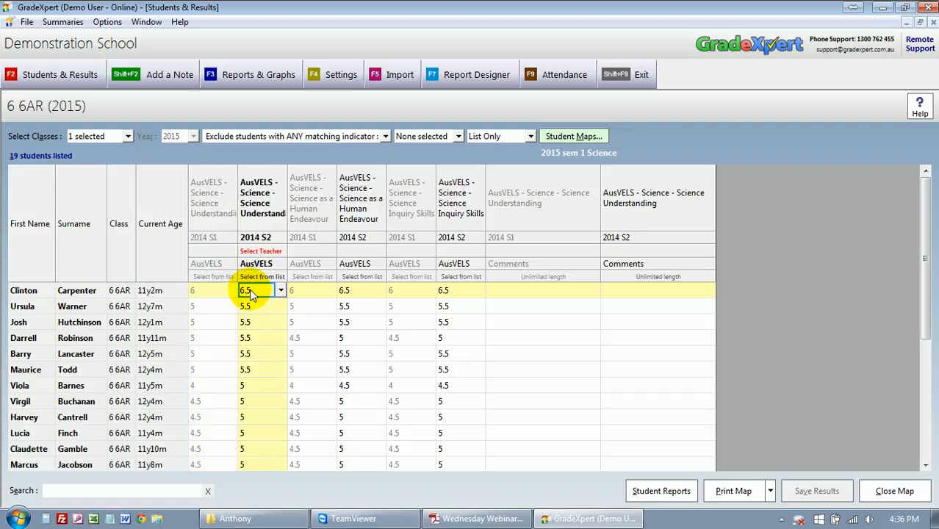
click(300, 291)
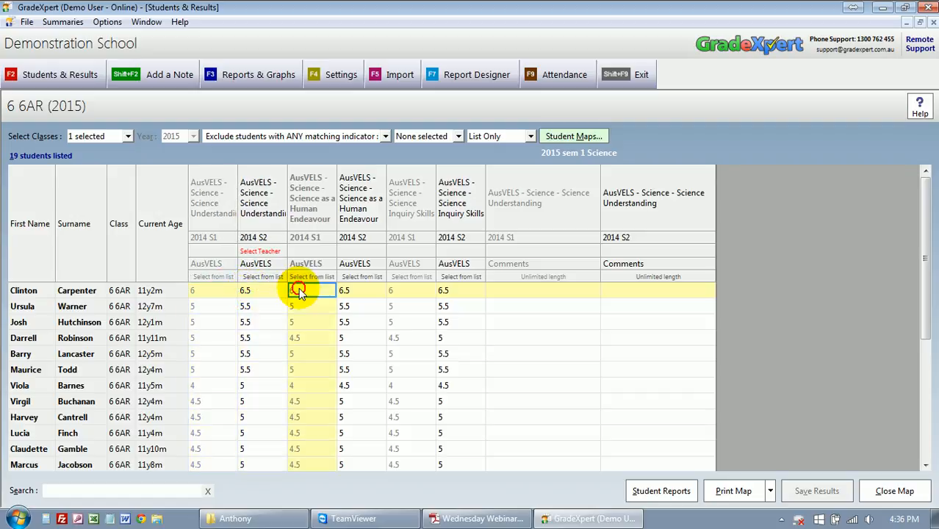
click(344, 291)
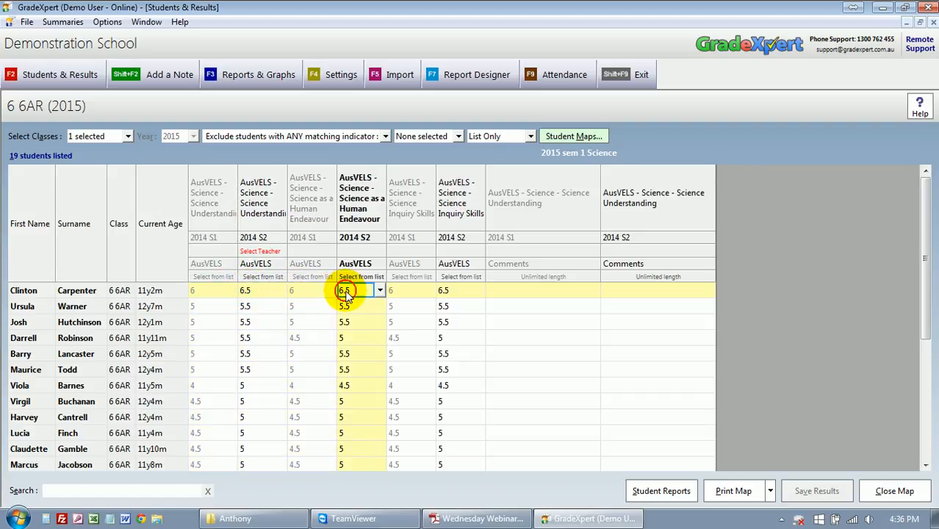
click(406, 291)
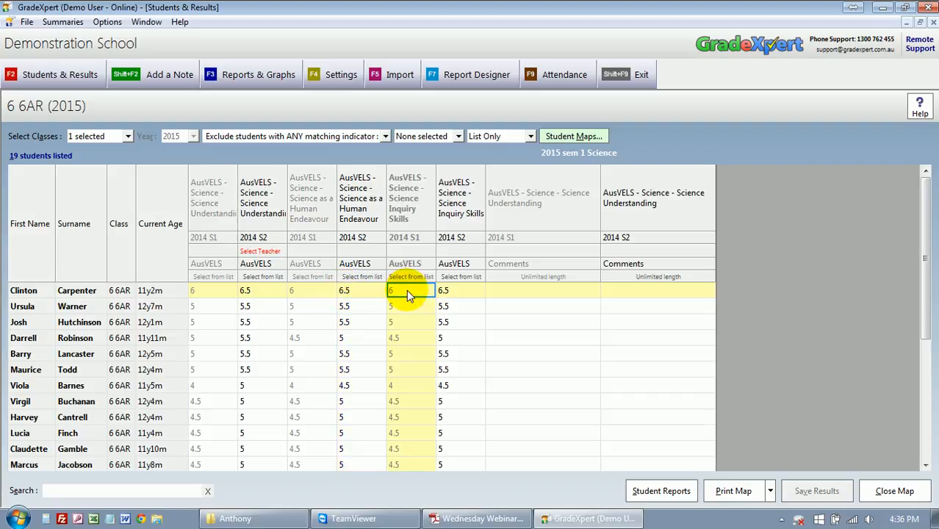
click(468, 293)
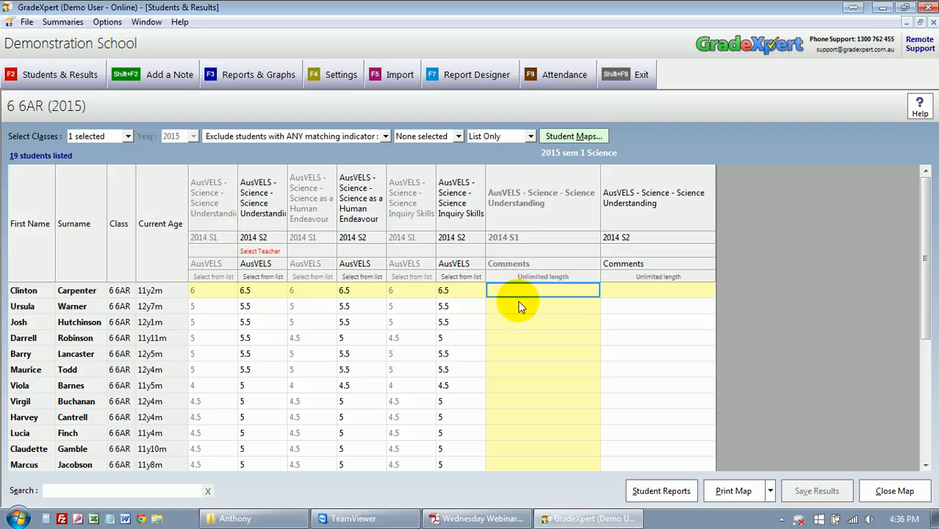
click(632, 291)
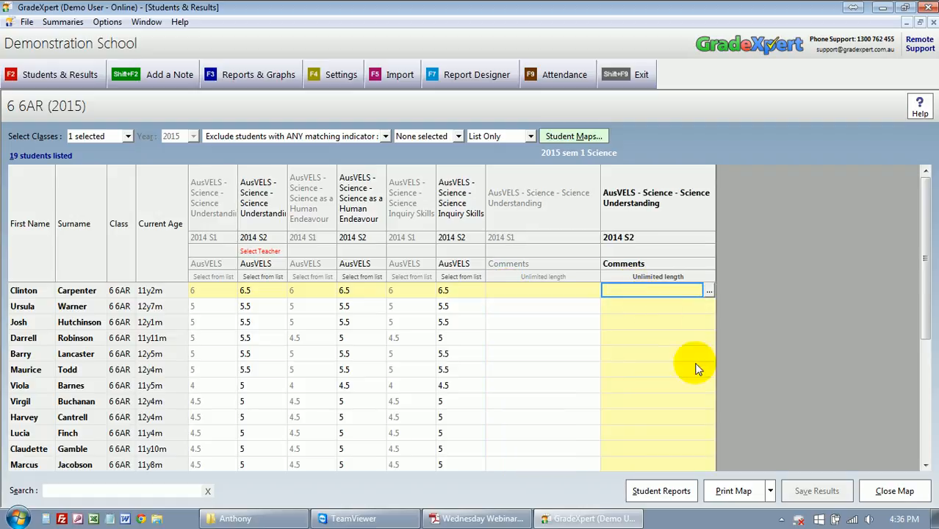
click(724, 490)
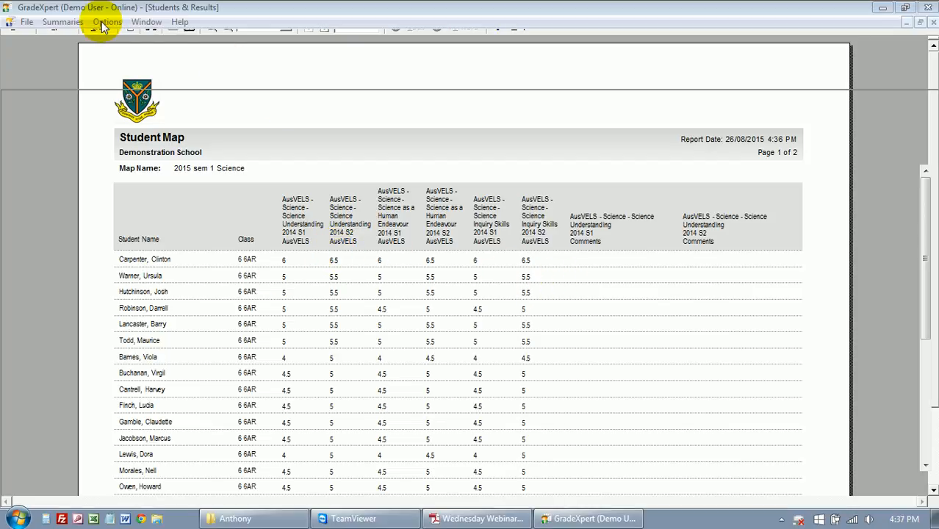
click(101, 27)
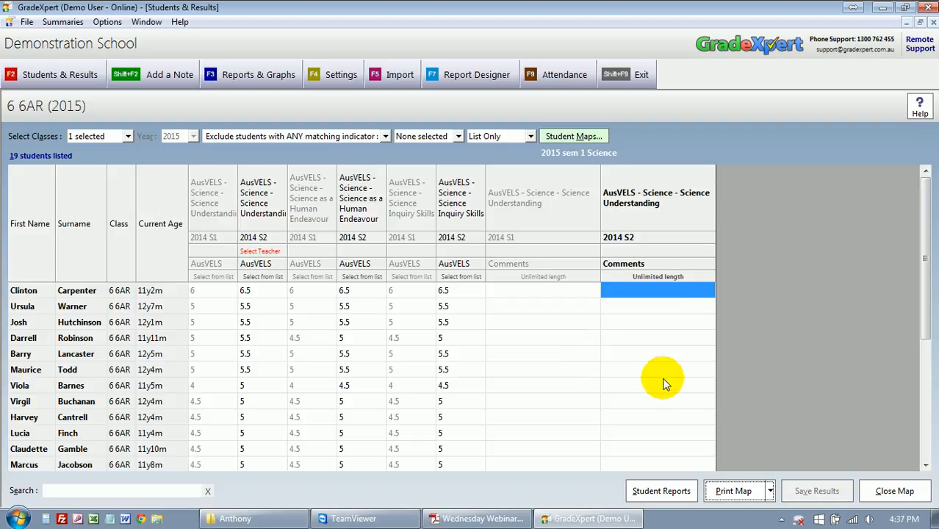
- Save the map's extended description as "This science map is used to enter all science subject scores and comments, and also see the previous semester's science data."
click(594, 136)
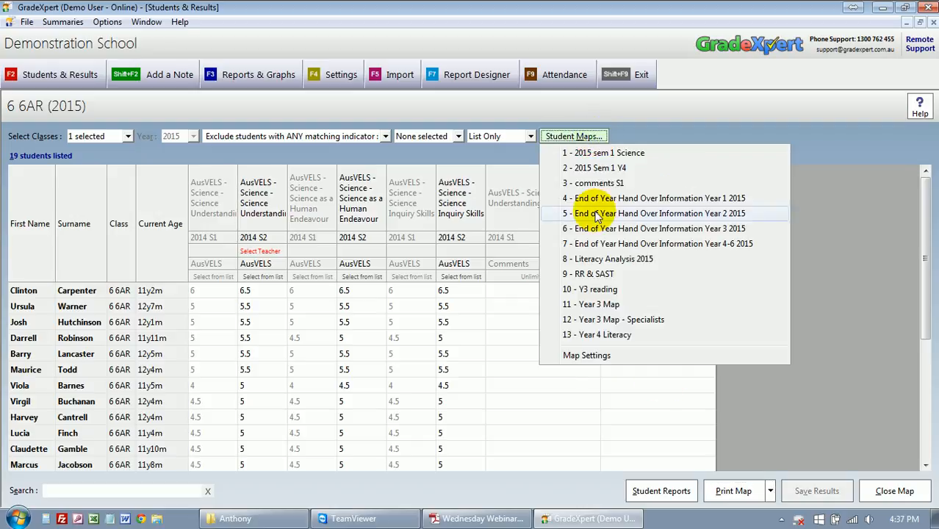
click(592, 354)
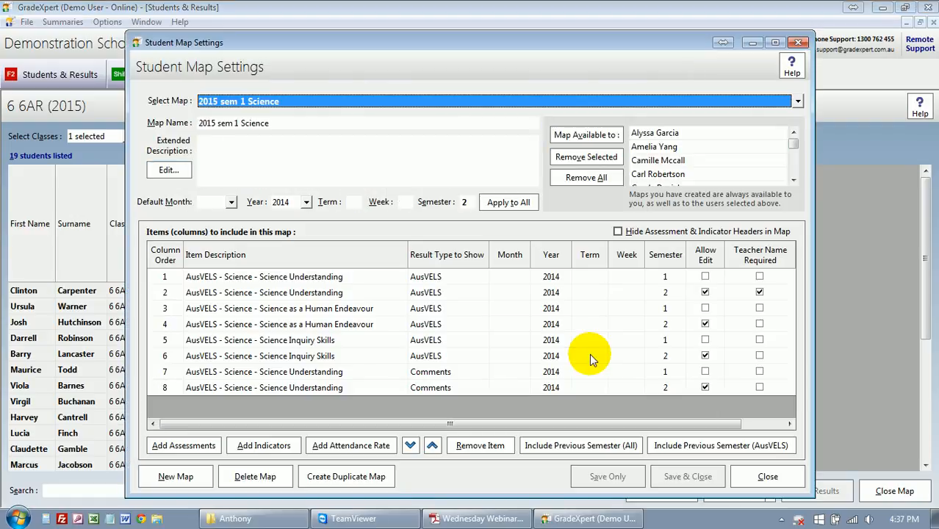
click(291, 150)
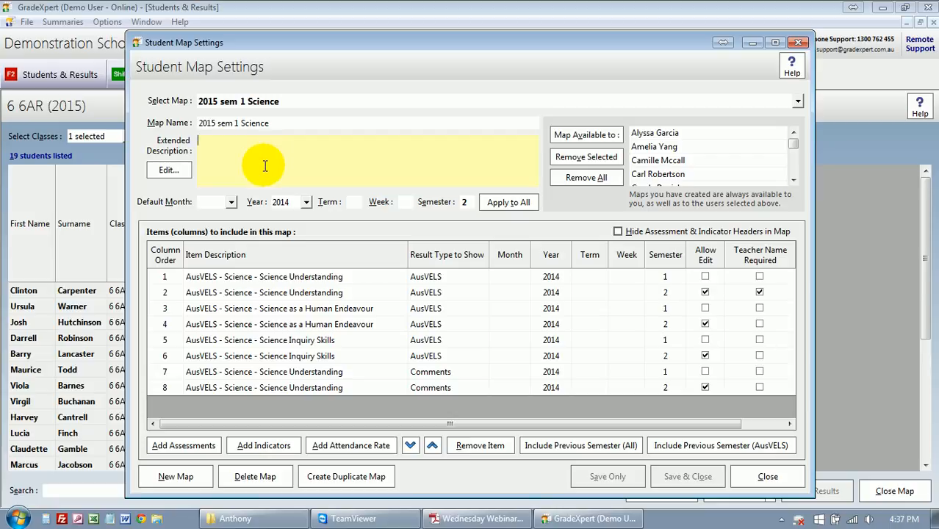
click(179, 172)
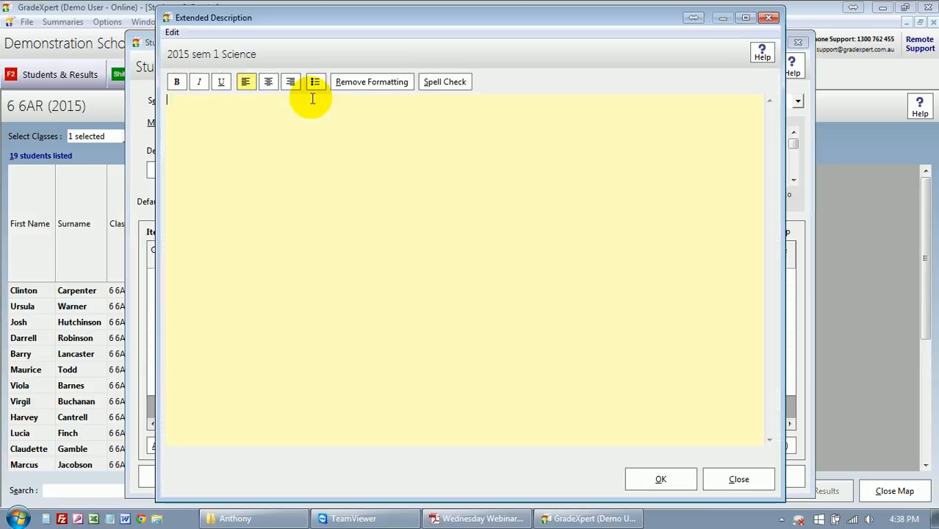
drag(335, 8, 461, 156)
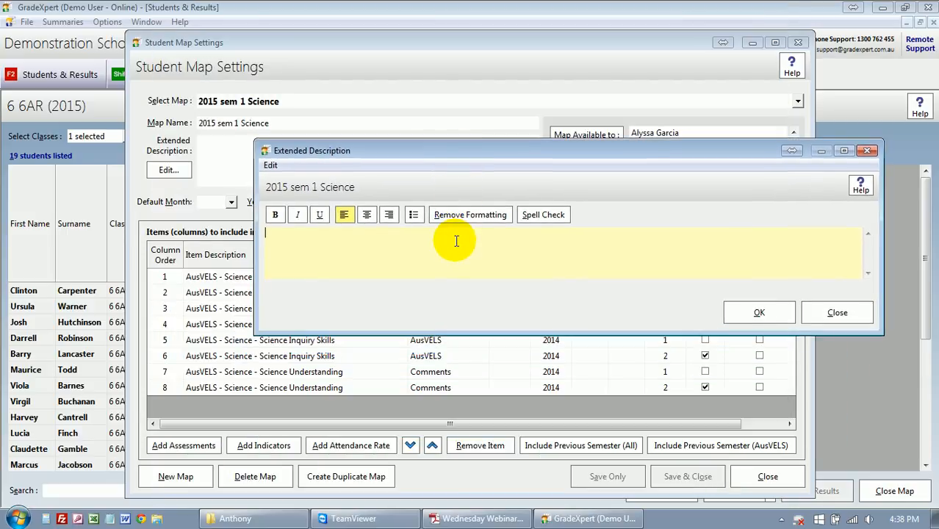
text(This science map is us)
key(BackSpace)
key(BackSpace)
text(is used to e)
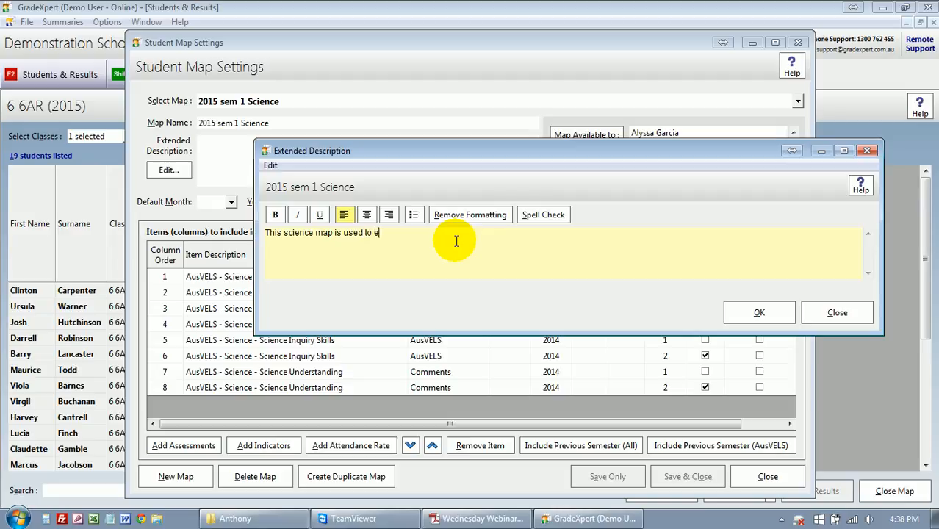
text(nter all science subject sc ores and co)
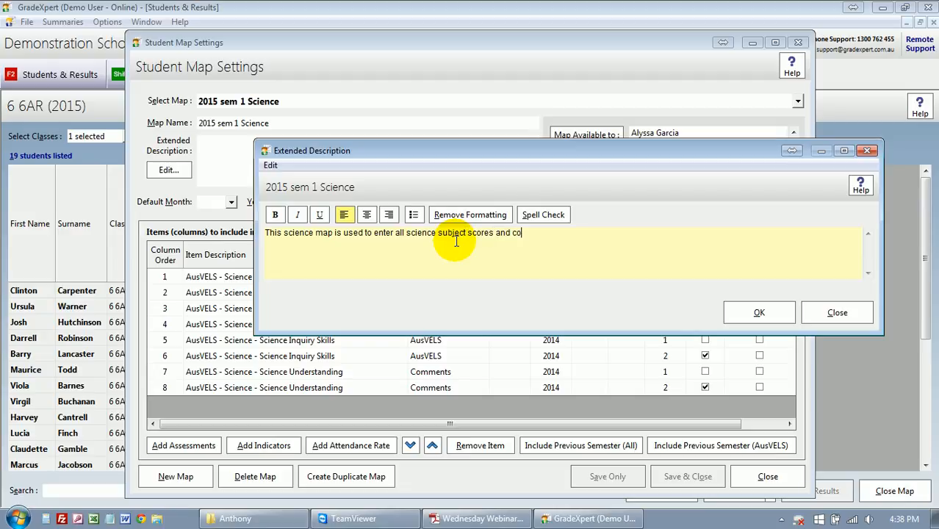
text(mments, and also see )
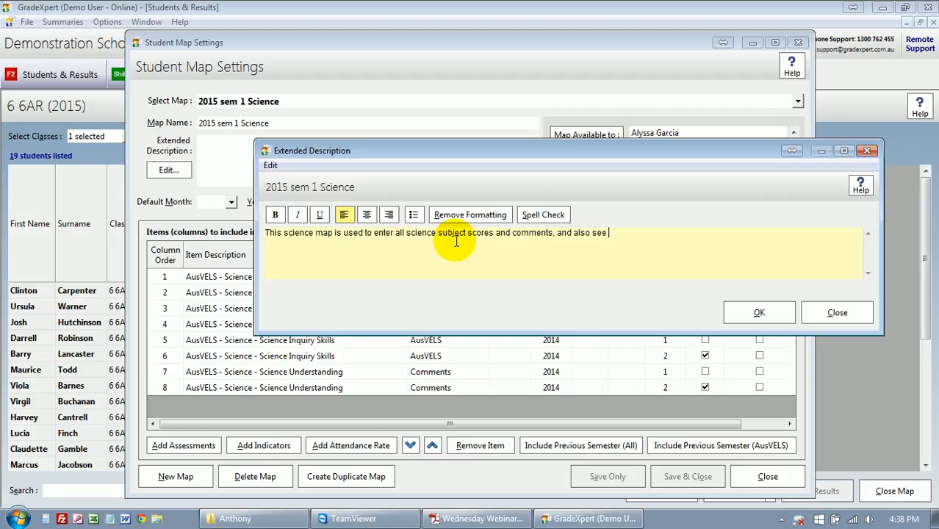
text(the previous semester)
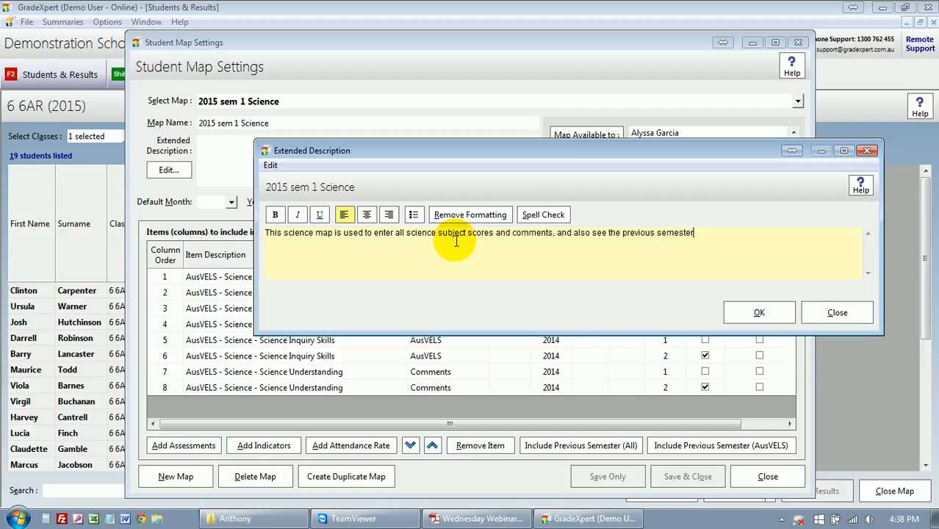
text('s science data.)
click(764, 315)
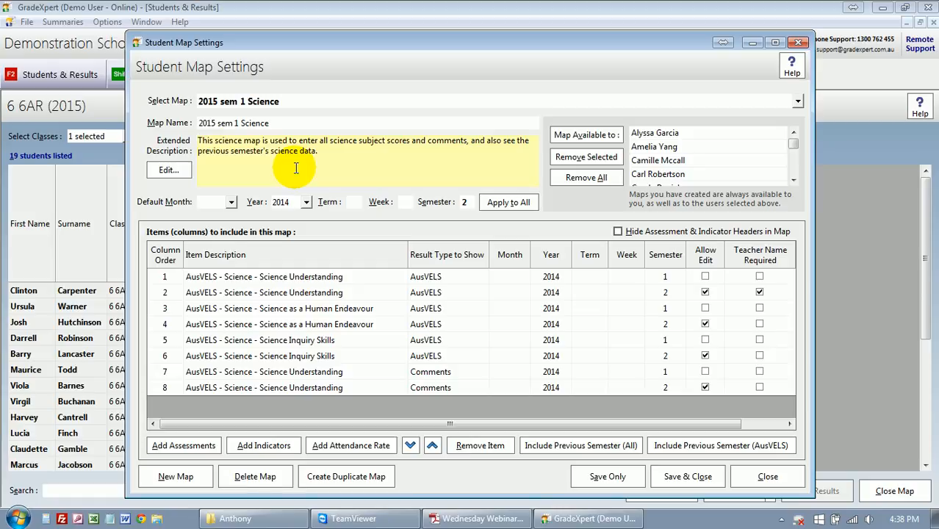
click(686, 477)
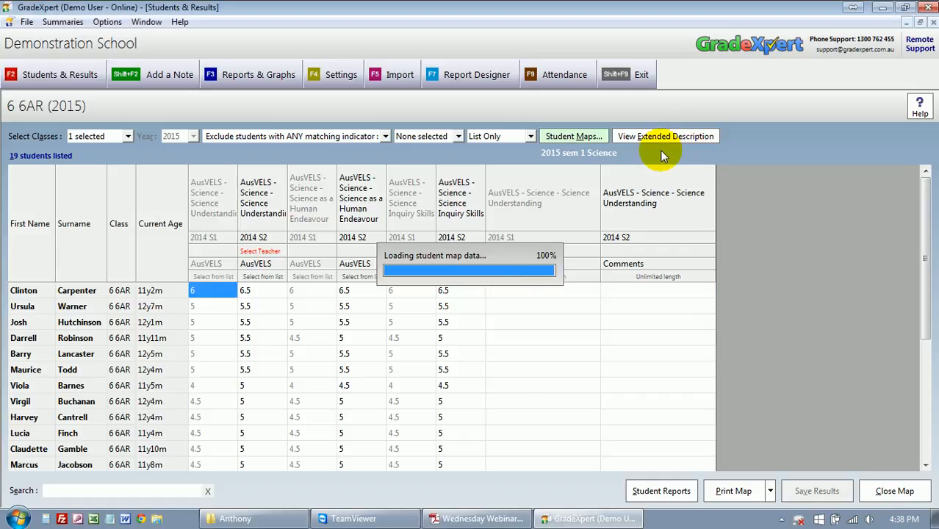
- View the extended description of the 2015 sem 1 Science map and close it
click(669, 136)
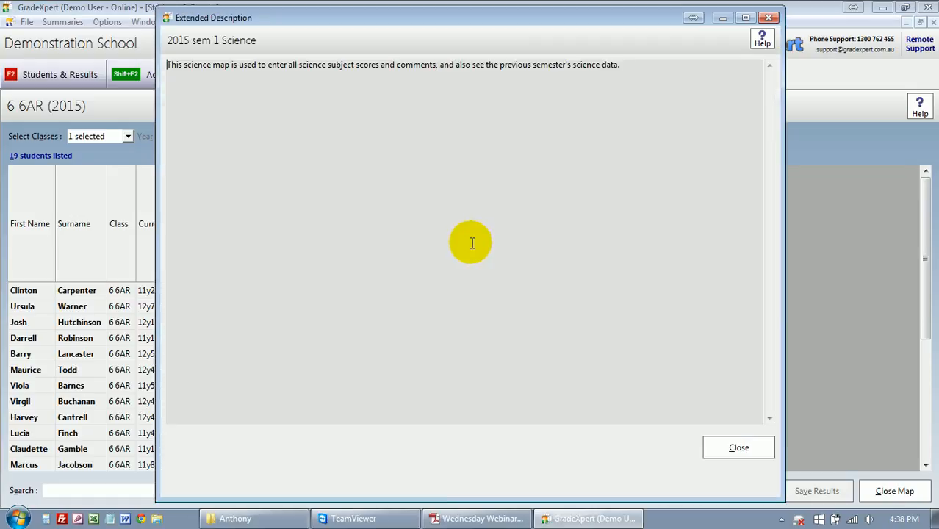
drag(167, 65, 371, 65)
click(361, 65)
click(730, 444)
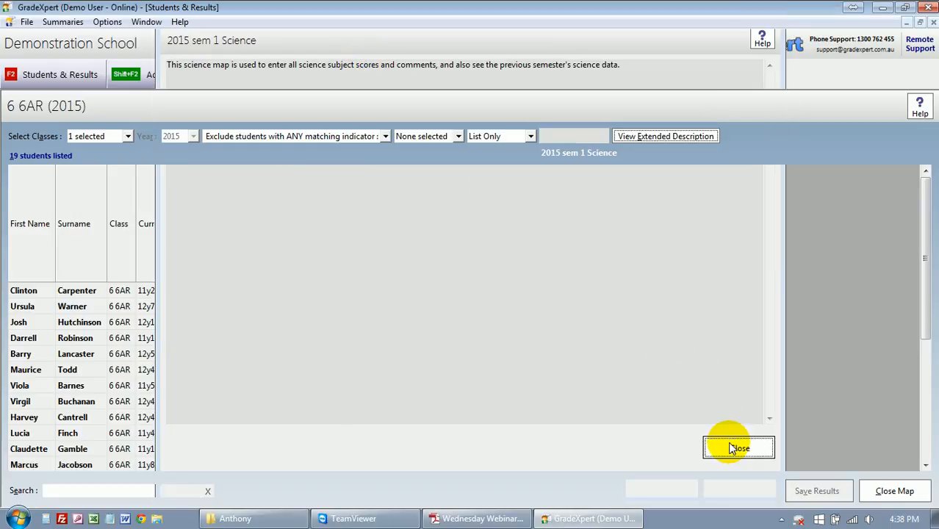
- Include the map's extended description in the printout, and check it in the print preview before closing it
click(770, 491)
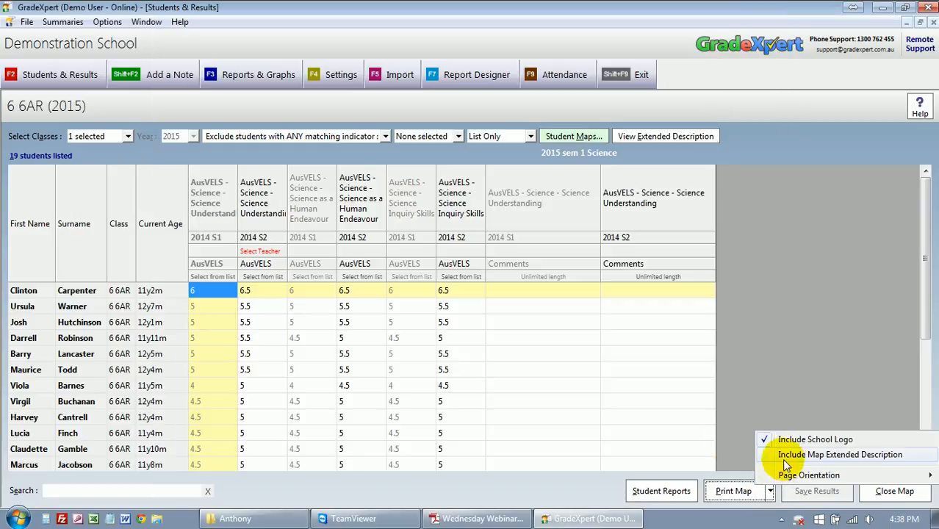
click(798, 456)
click(739, 491)
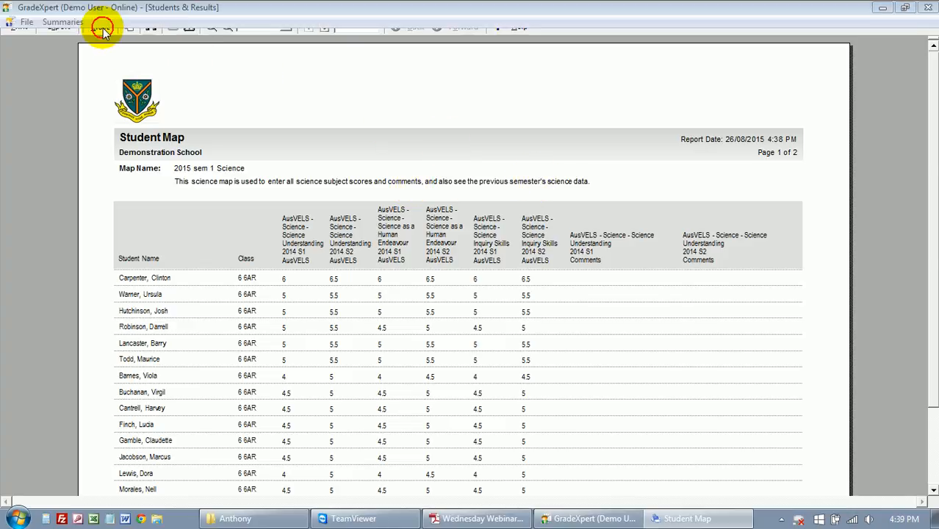
click(101, 27)
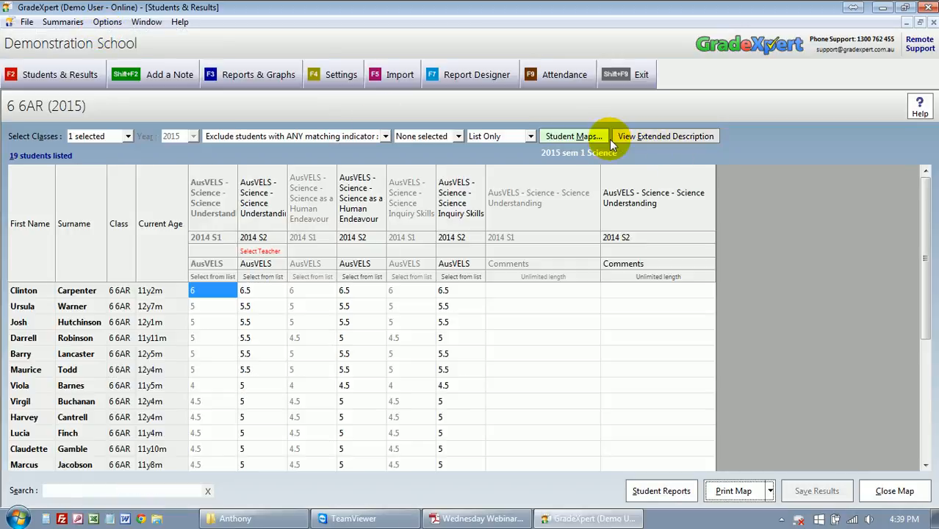
- Open the student map settings and select the Year 3 Map
click(584, 137)
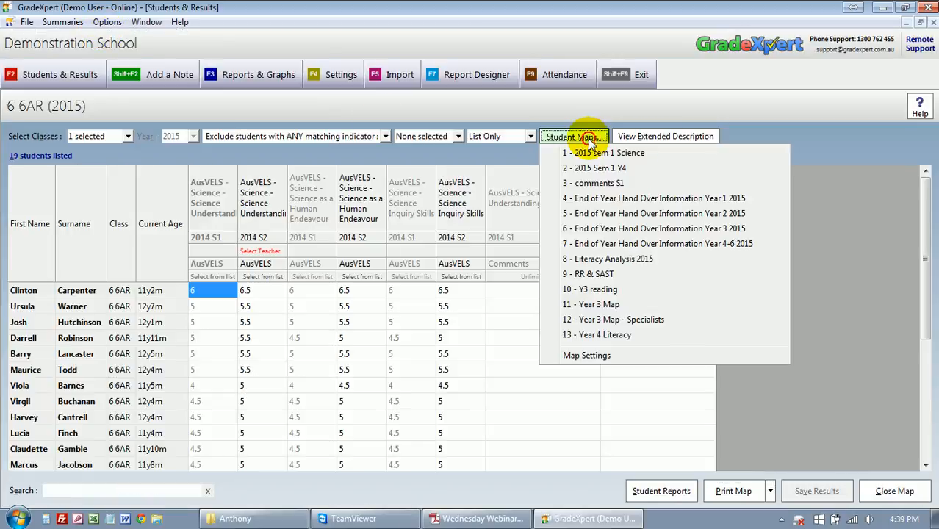
click(598, 354)
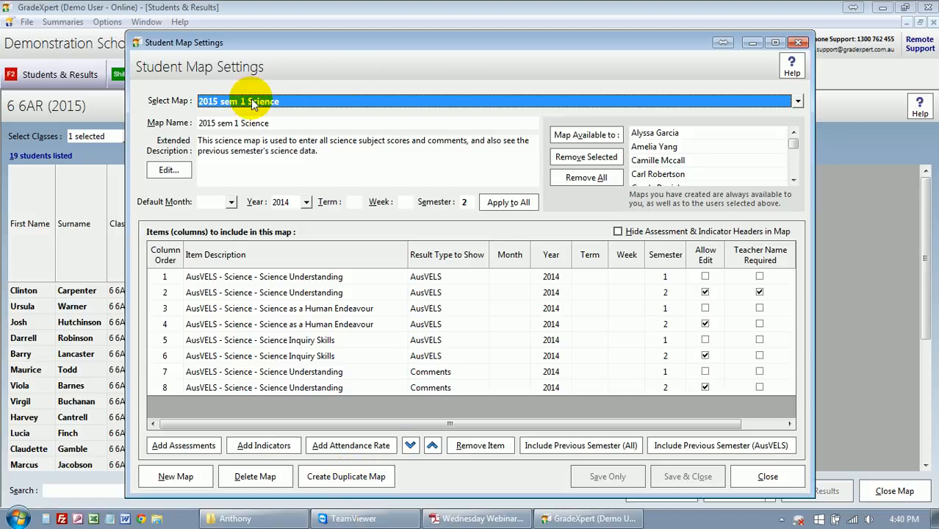
click(230, 101)
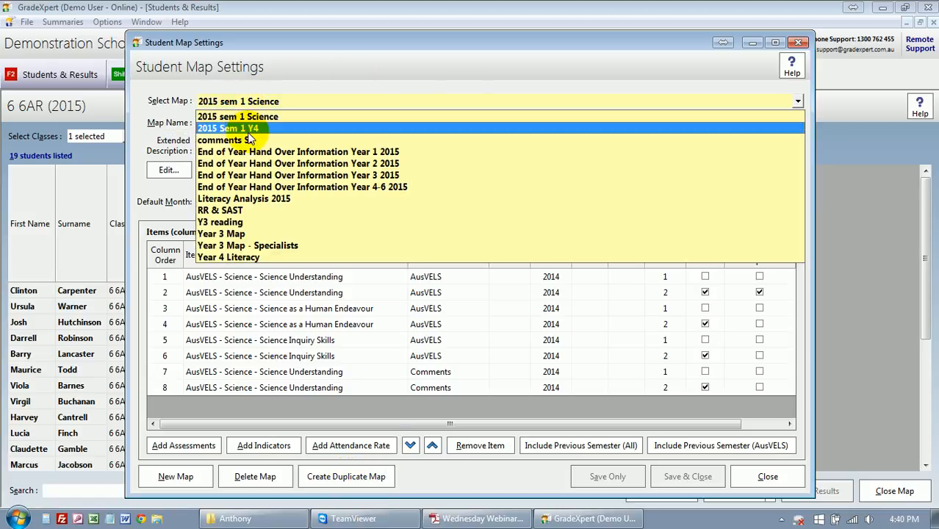
click(246, 233)
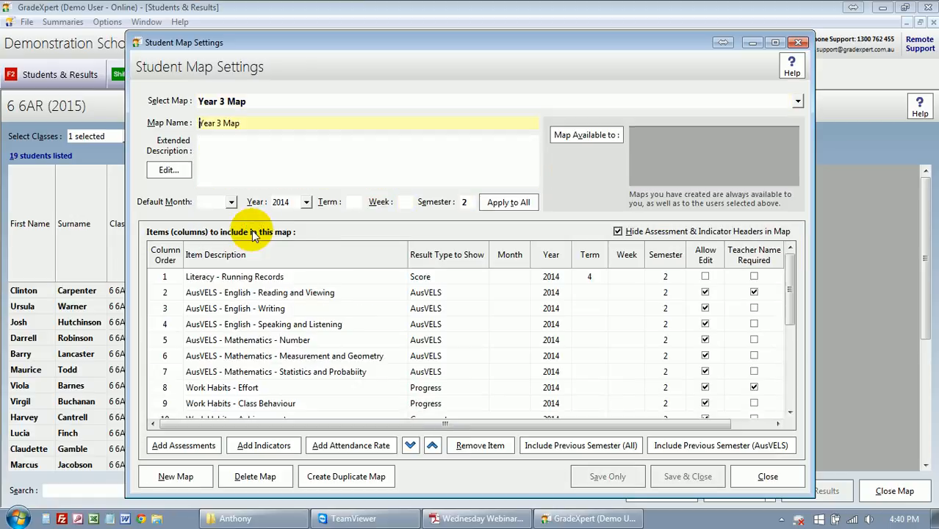
- Review the items included in the Year 3 Map, from Literacy - Running Records down to the specialist Work Habits
click(425, 279)
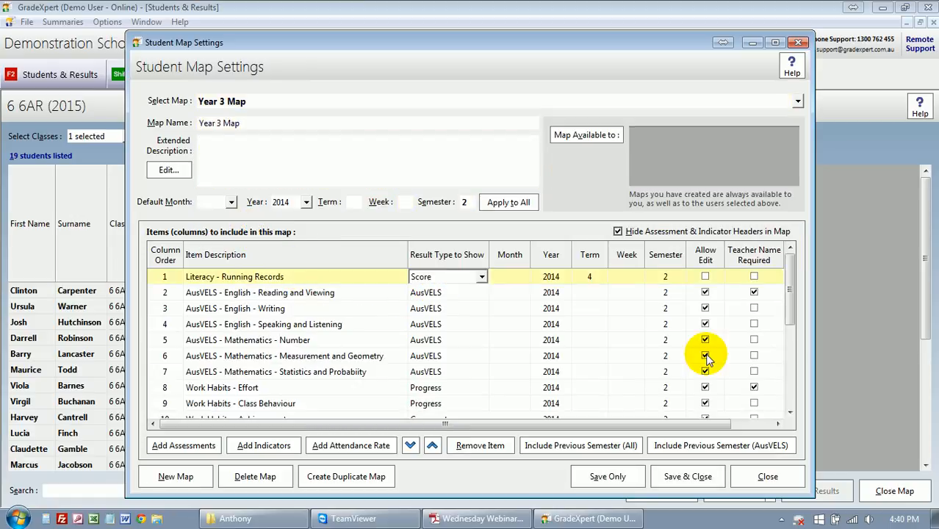
key(Down)
key(Down)
key(Down)
key(Down)
key(Down)
key(Down)
key(Down)
key(Down)
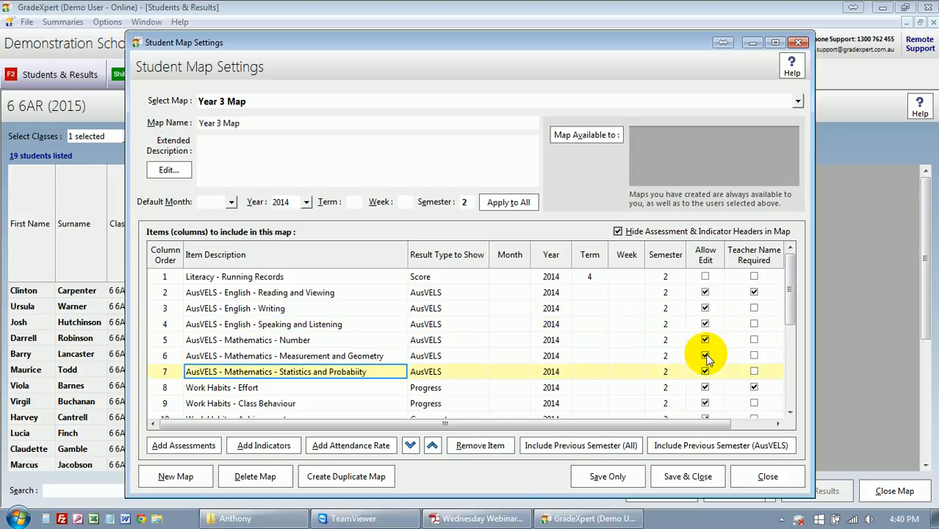
key(Down)
key(Down)
key(Down)
key(Down)
key(Down)
key(Down)
key(Down)
key(Down)
key(Down)
key(Down)
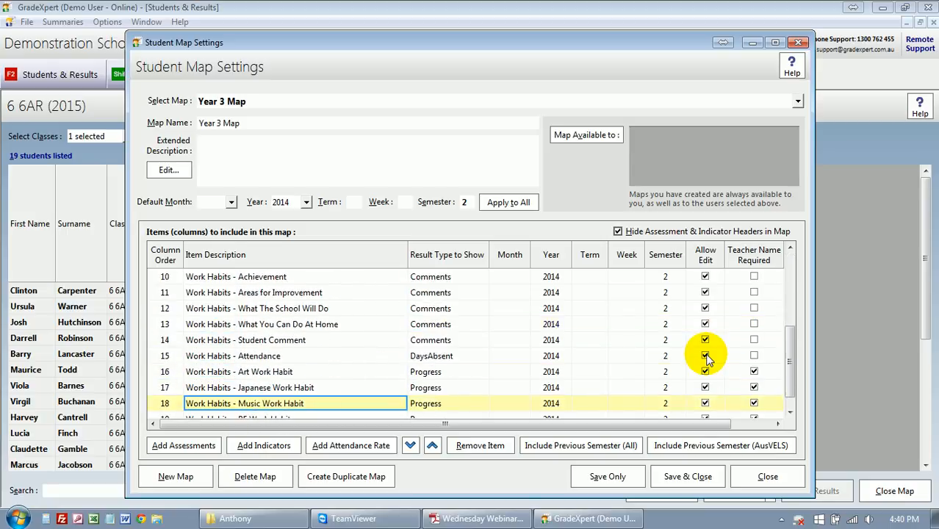
key(Up)
key(Up)
key(Up)
key(Up)
key(Down)
key(Down)
key(Down)
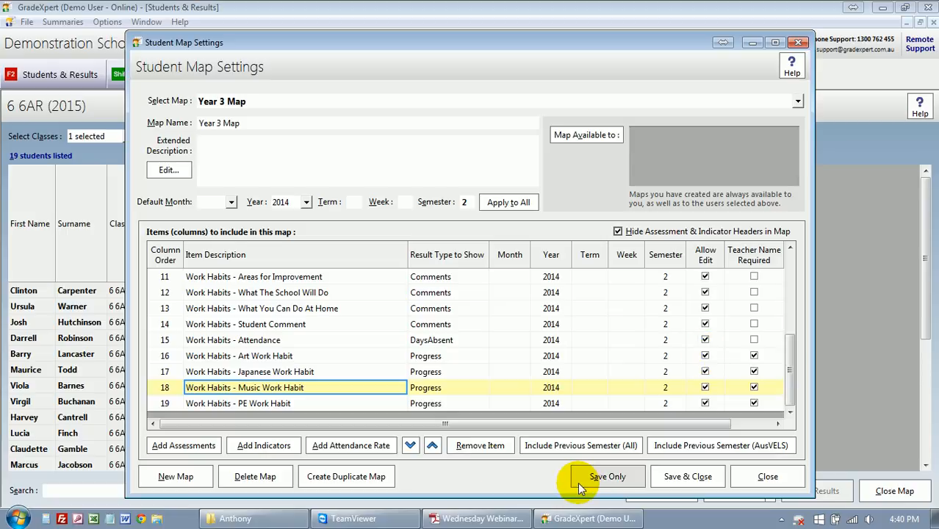
- Duplicate the Year 3 Map, declining to save its settings, and name the copy "Year 3 Map - Specialist Comments"
click(364, 477)
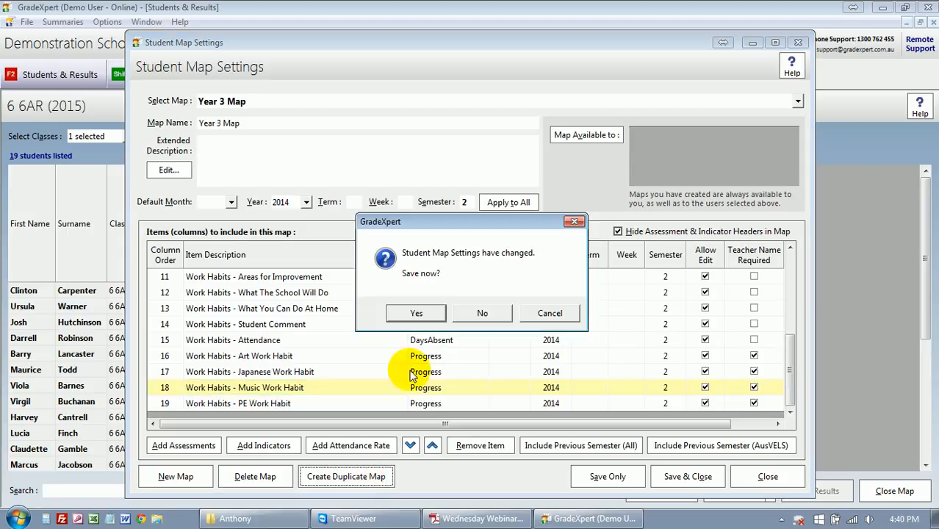
click(460, 313)
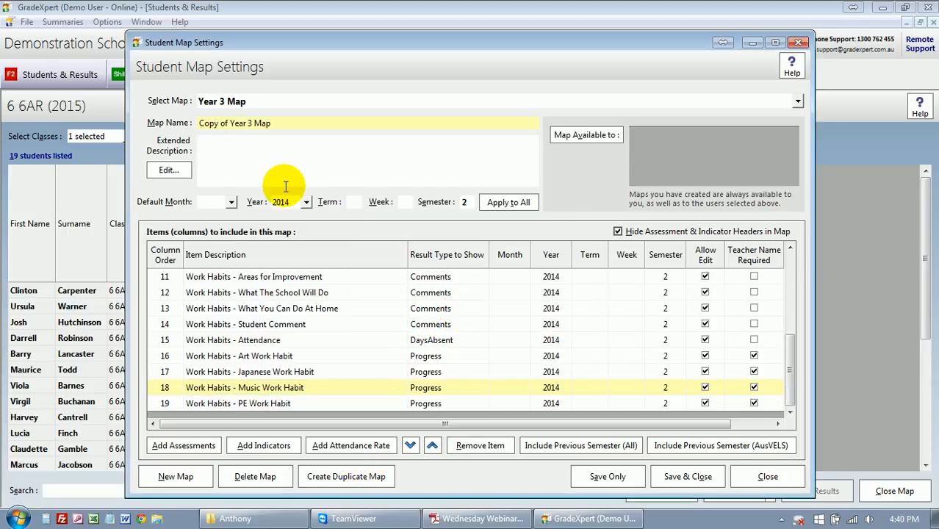
drag(198, 124, 287, 124)
click(287, 125)
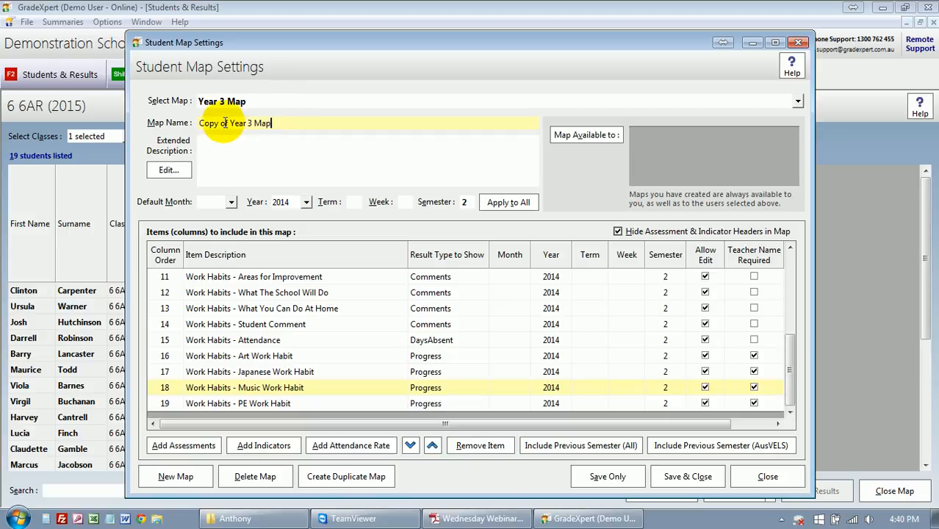
drag(230, 124, 184, 124)
key(Delete)
key(Right)
key(Right)
key(Right)
key(Right)
key(Right)
key(Right)
key(Right)
key(Right)
key(Right)
key(Right)
text(- Specifi)
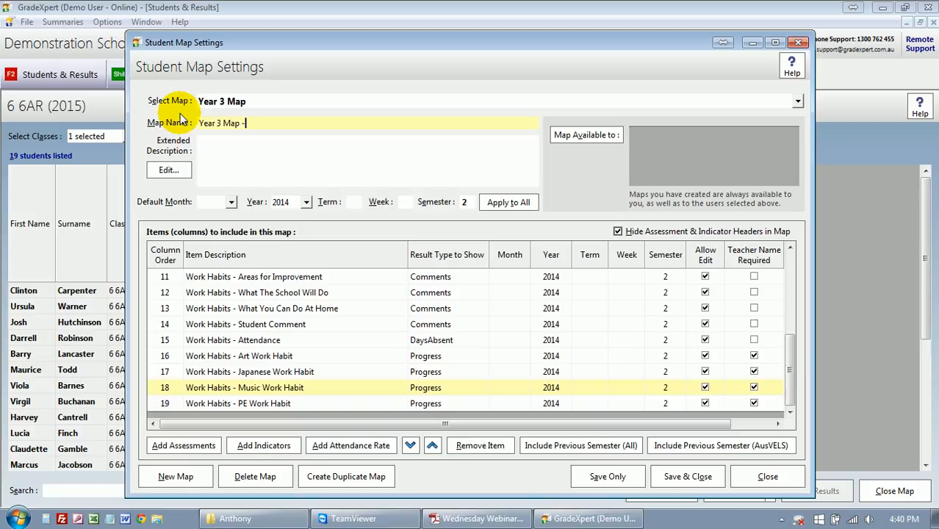
key(BackSpace)
key(BackSpace)
text(alist Comments)
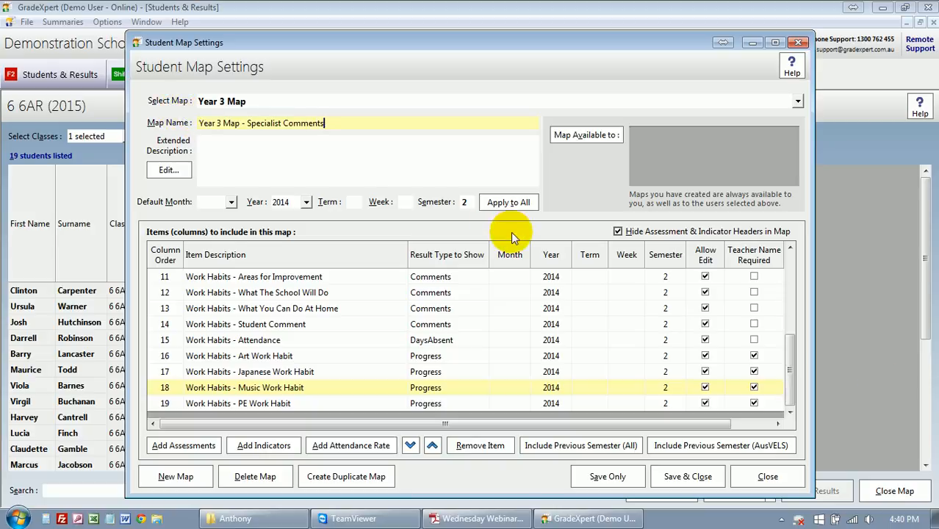
- Remove all items from Literacy - Running Records through Work Habits - Attendance, keeping only the Art, Japanese, Music and PE Work Habit items
drag(788, 373, 661, 287)
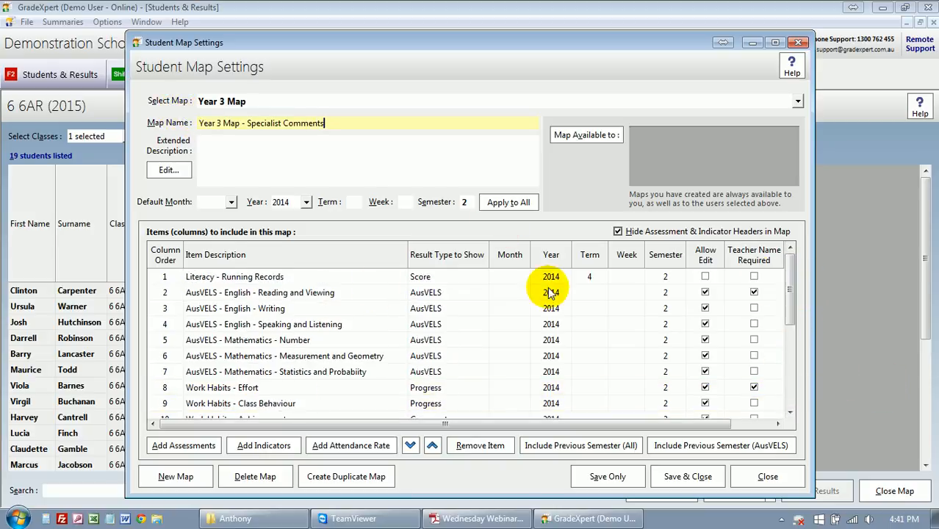
click(298, 281)
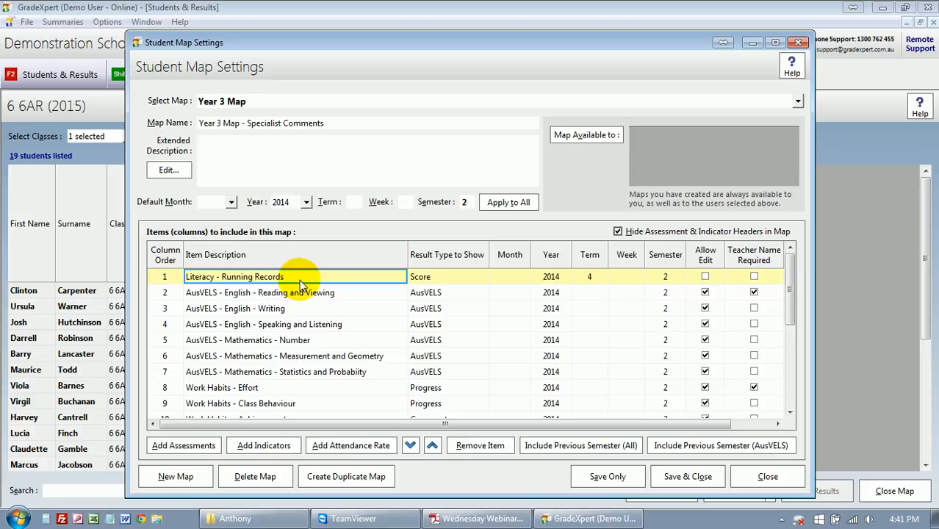
click(468, 445)
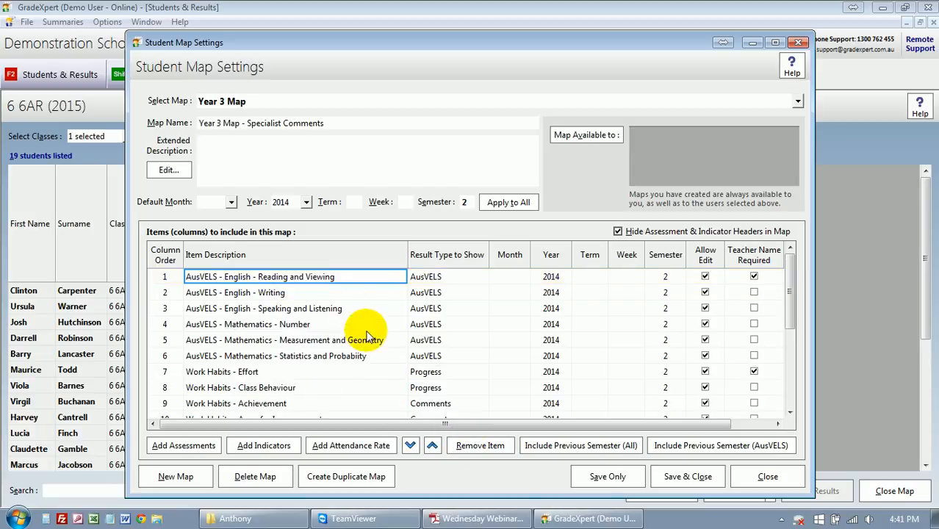
click(467, 445)
click(468, 446)
click(468, 447)
click(467, 447)
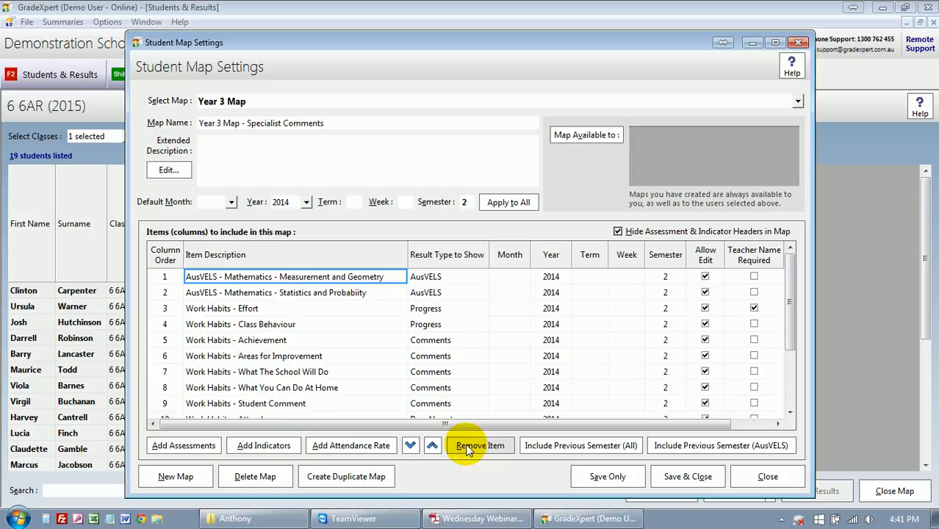
click(467, 447)
click(469, 446)
click(468, 446)
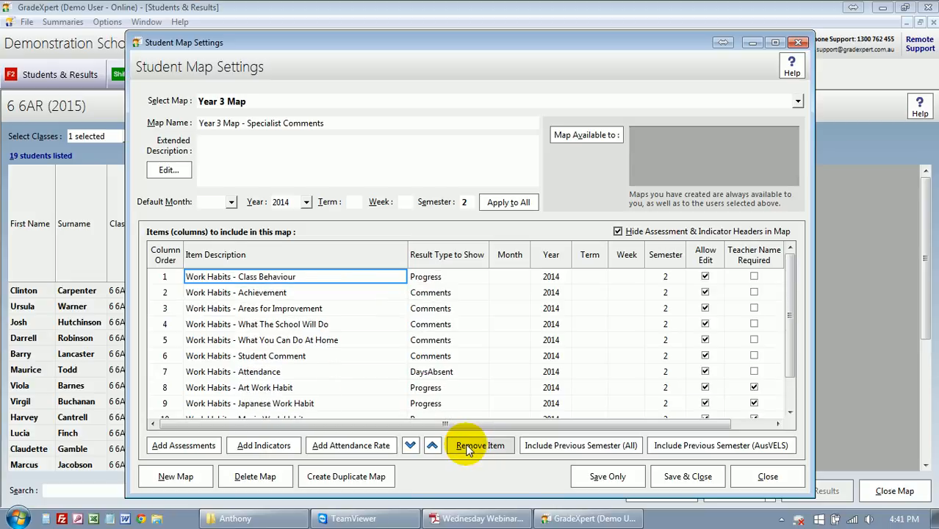
click(469, 446)
click(468, 445)
click(468, 446)
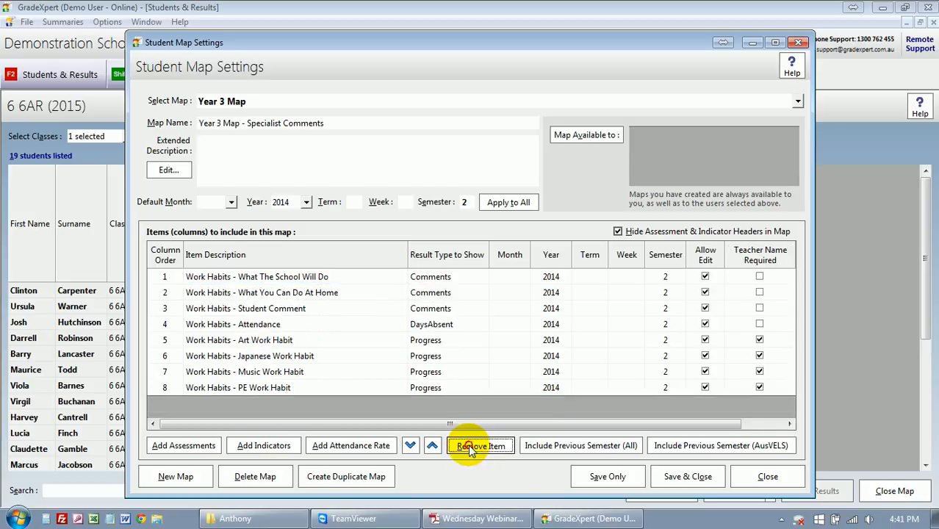
click(468, 446)
click(468, 445)
click(469, 445)
click(468, 445)
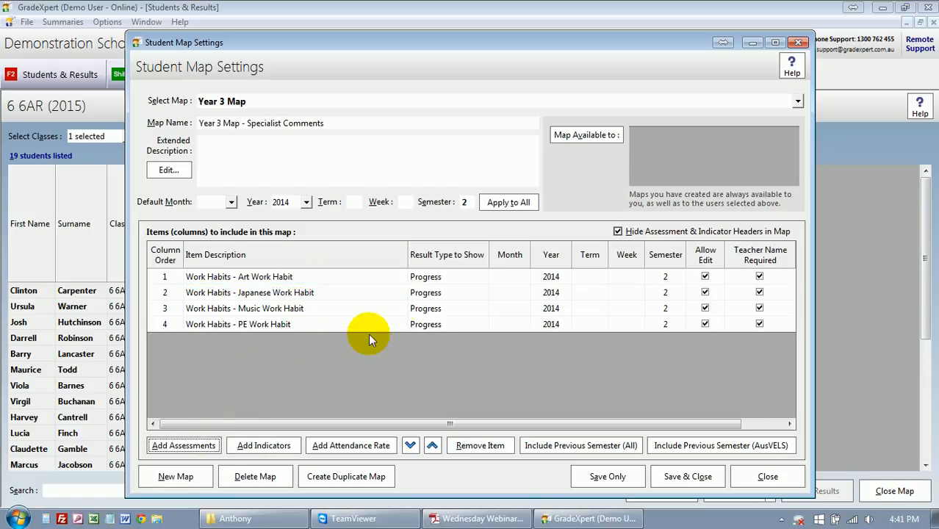
- Set the result type of the Art, Japanese, Music and PE Work Habit items to Comments, and save and close the map settings
click(433, 279)
click(433, 280)
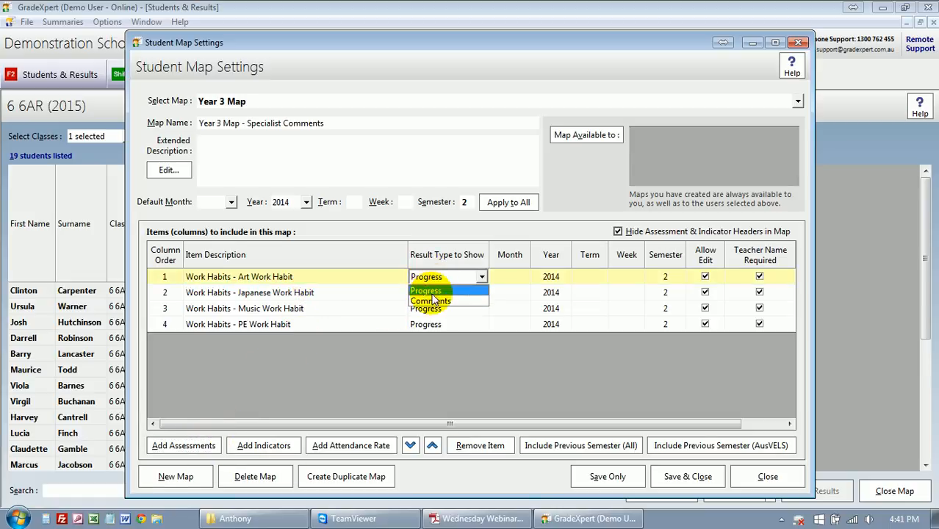
click(436, 294)
click(436, 294)
click(431, 317)
click(431, 309)
click(434, 312)
click(431, 332)
click(432, 324)
click(434, 327)
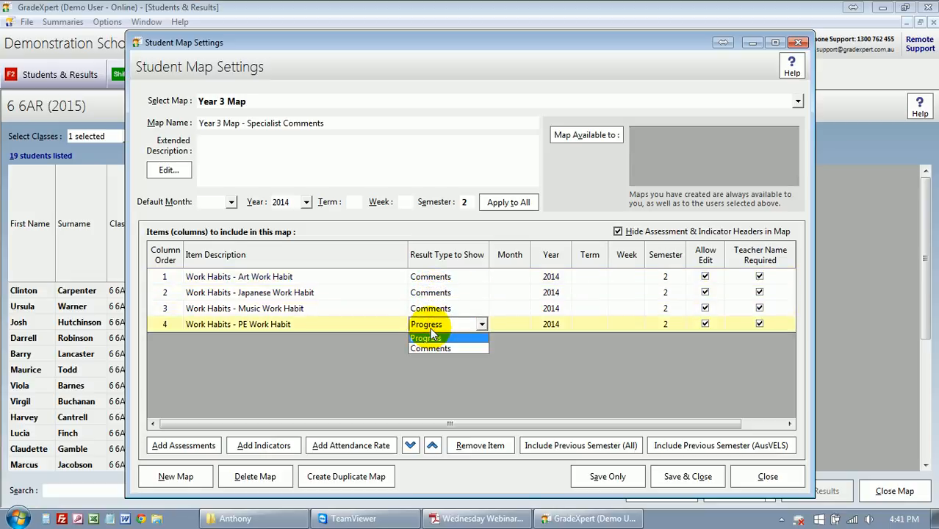
click(427, 348)
click(391, 325)
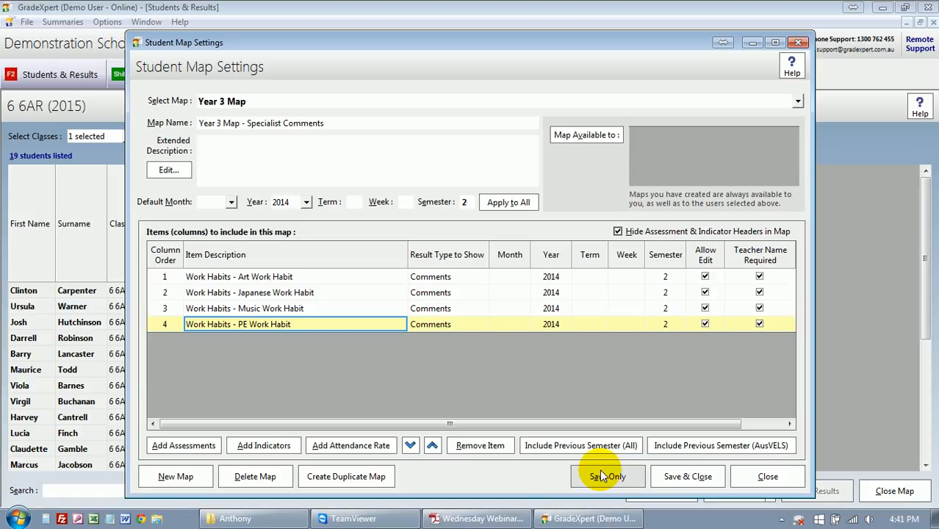
click(673, 476)
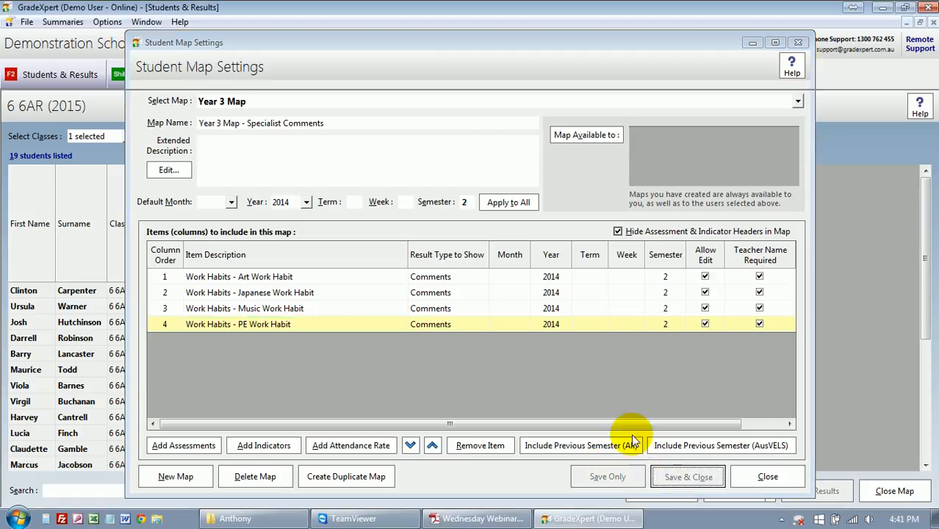
- Open the Year 3 Map - Specialist Comments map for the class and check its Art, Japanese, Music and PE comment columns
click(596, 137)
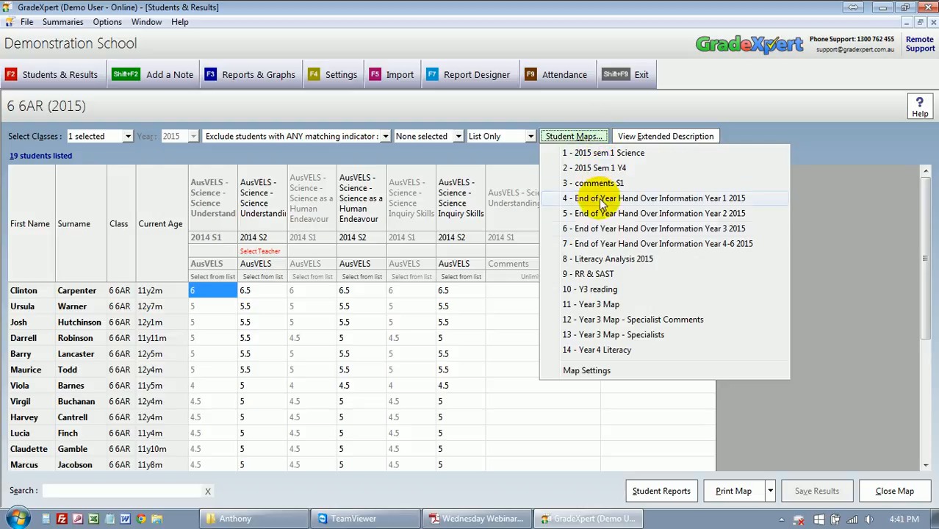
click(663, 321)
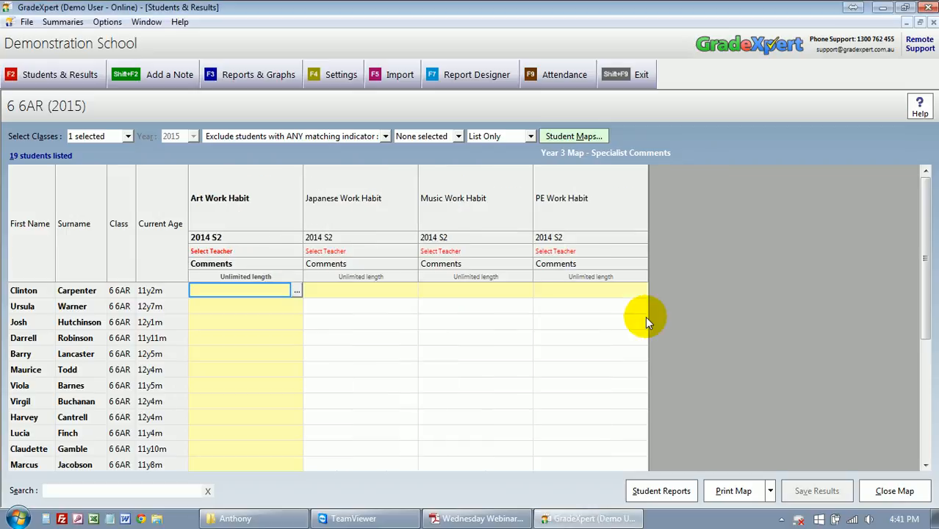
click(360, 290)
click(438, 289)
click(552, 293)
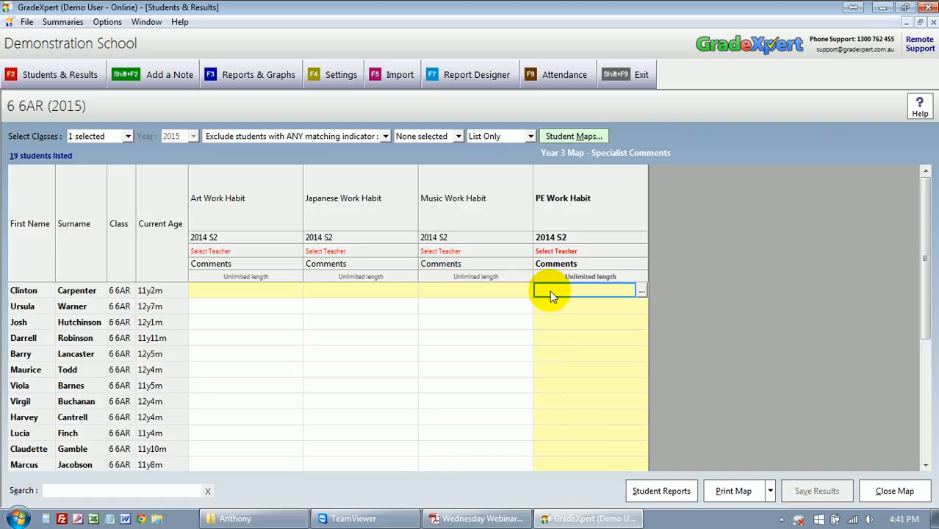
click(597, 138)
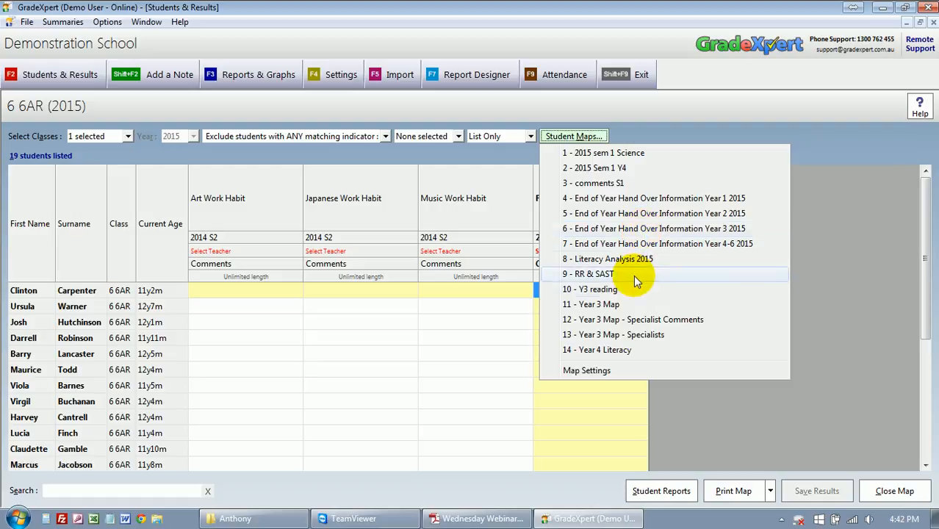
click(555, 400)
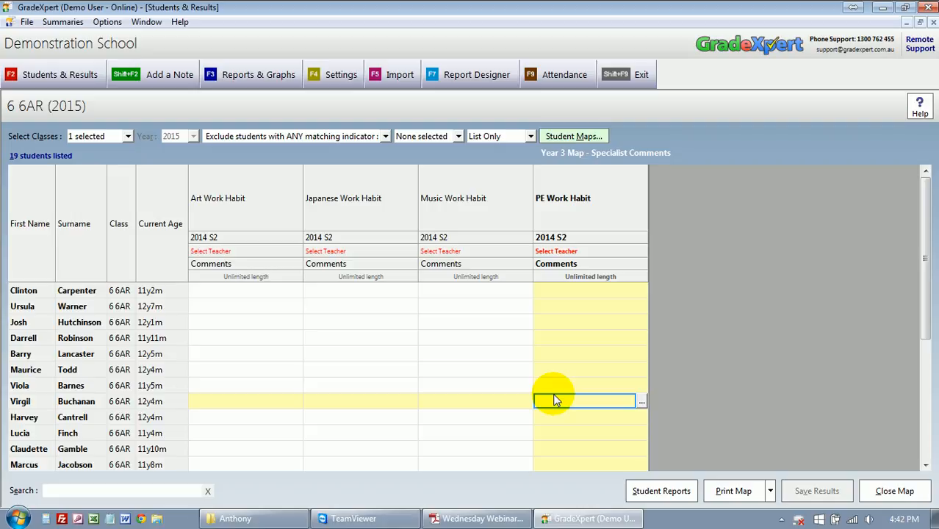
click(933, 93)
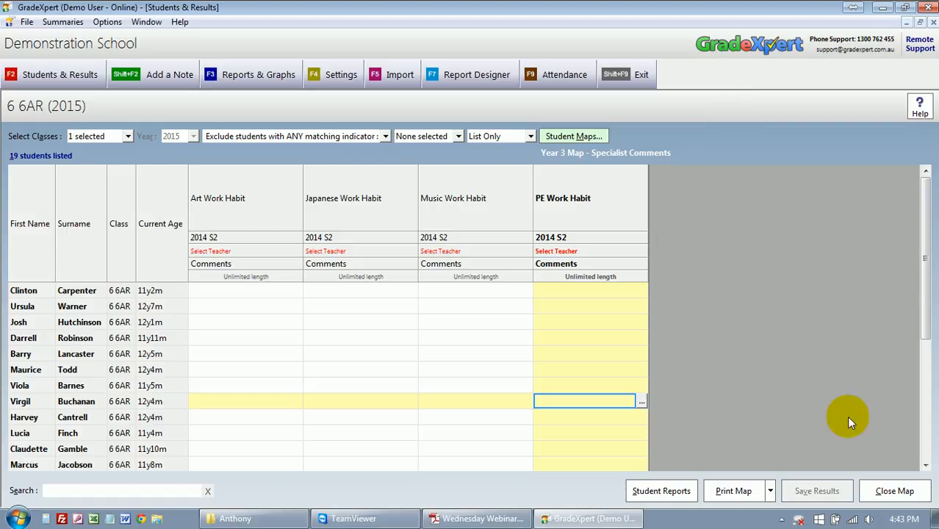
- Close the student map and the class's student list
click(892, 489)
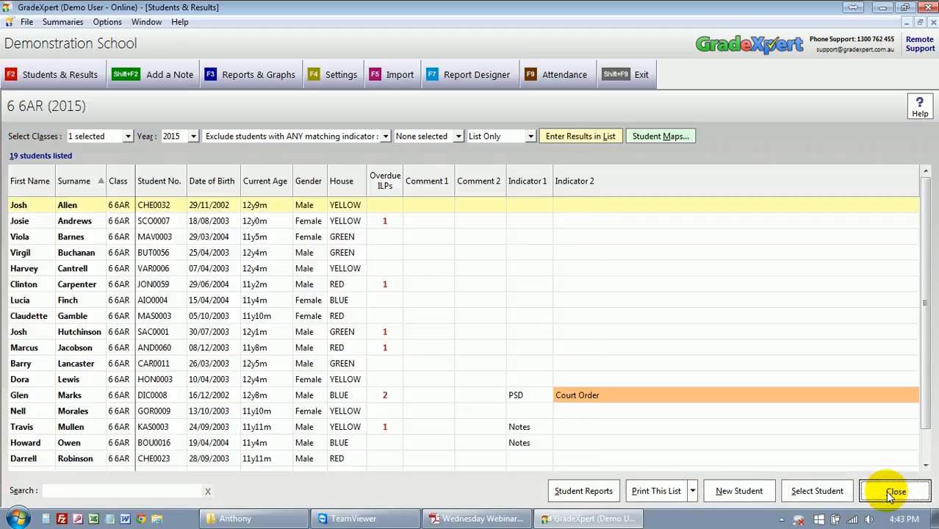
click(893, 492)
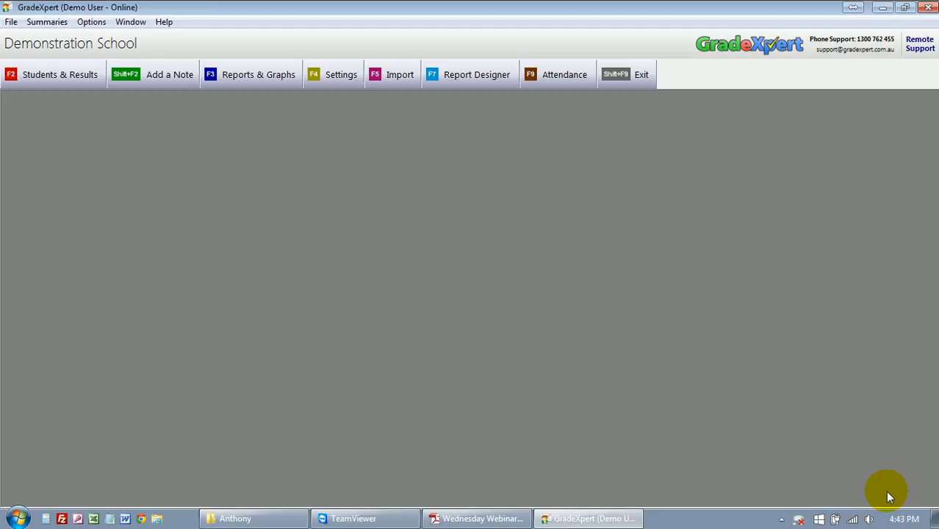